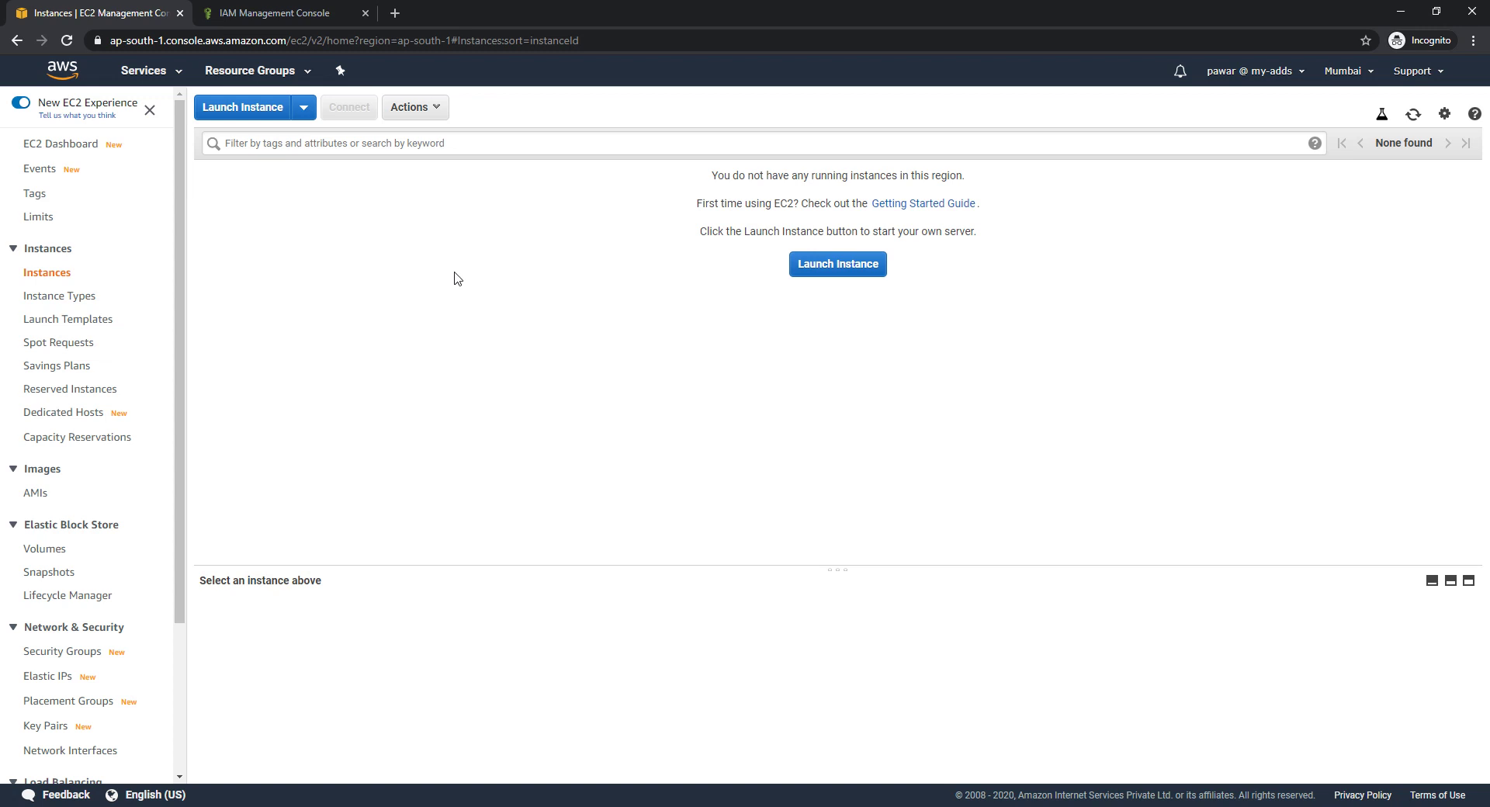
Start a new instance launch and pick the free-tier Amazon Linux 2 AMI
left_click(240, 107)
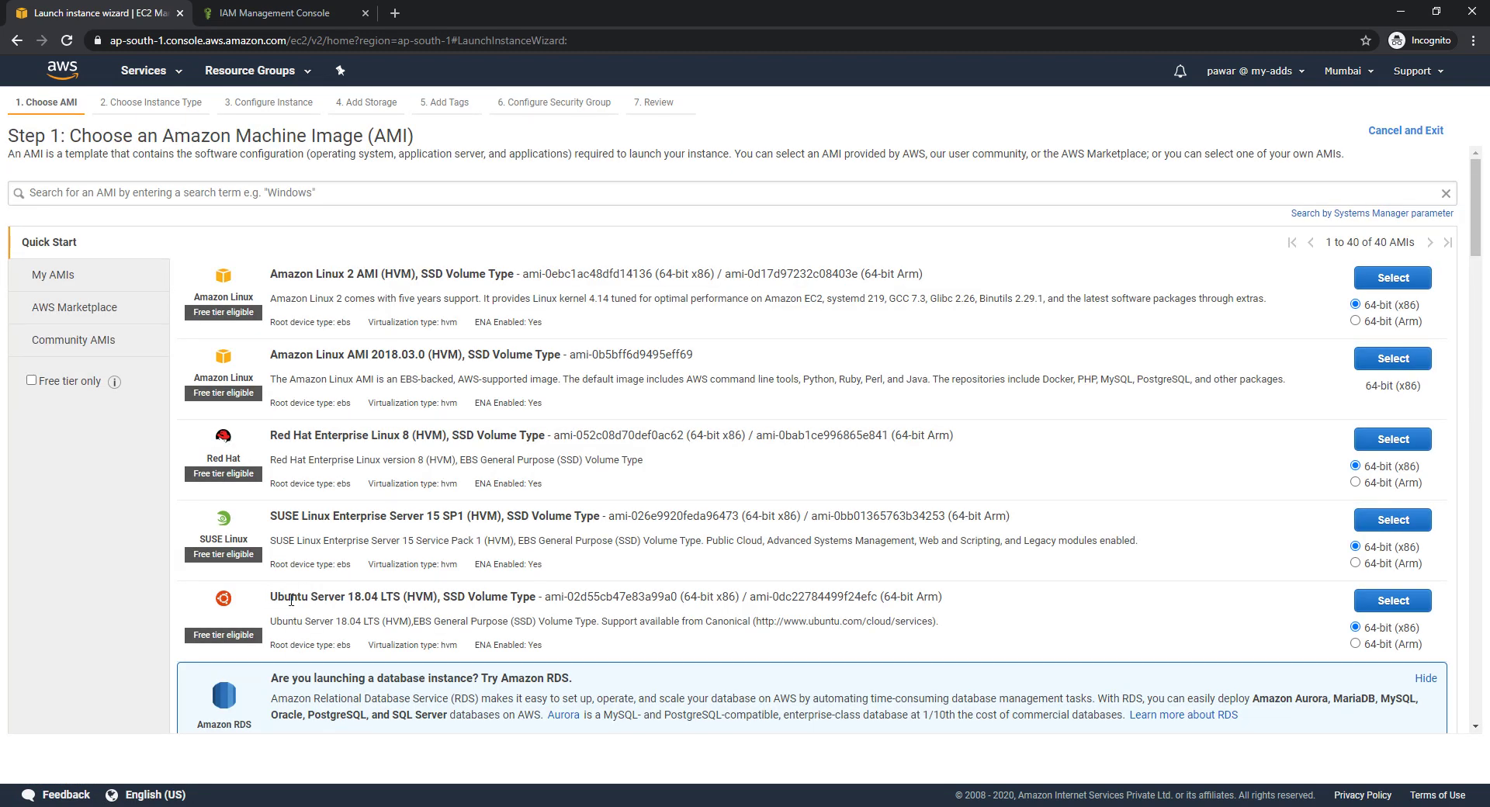
left_click_drag(269, 596, 394, 596)
left_click(31, 380)
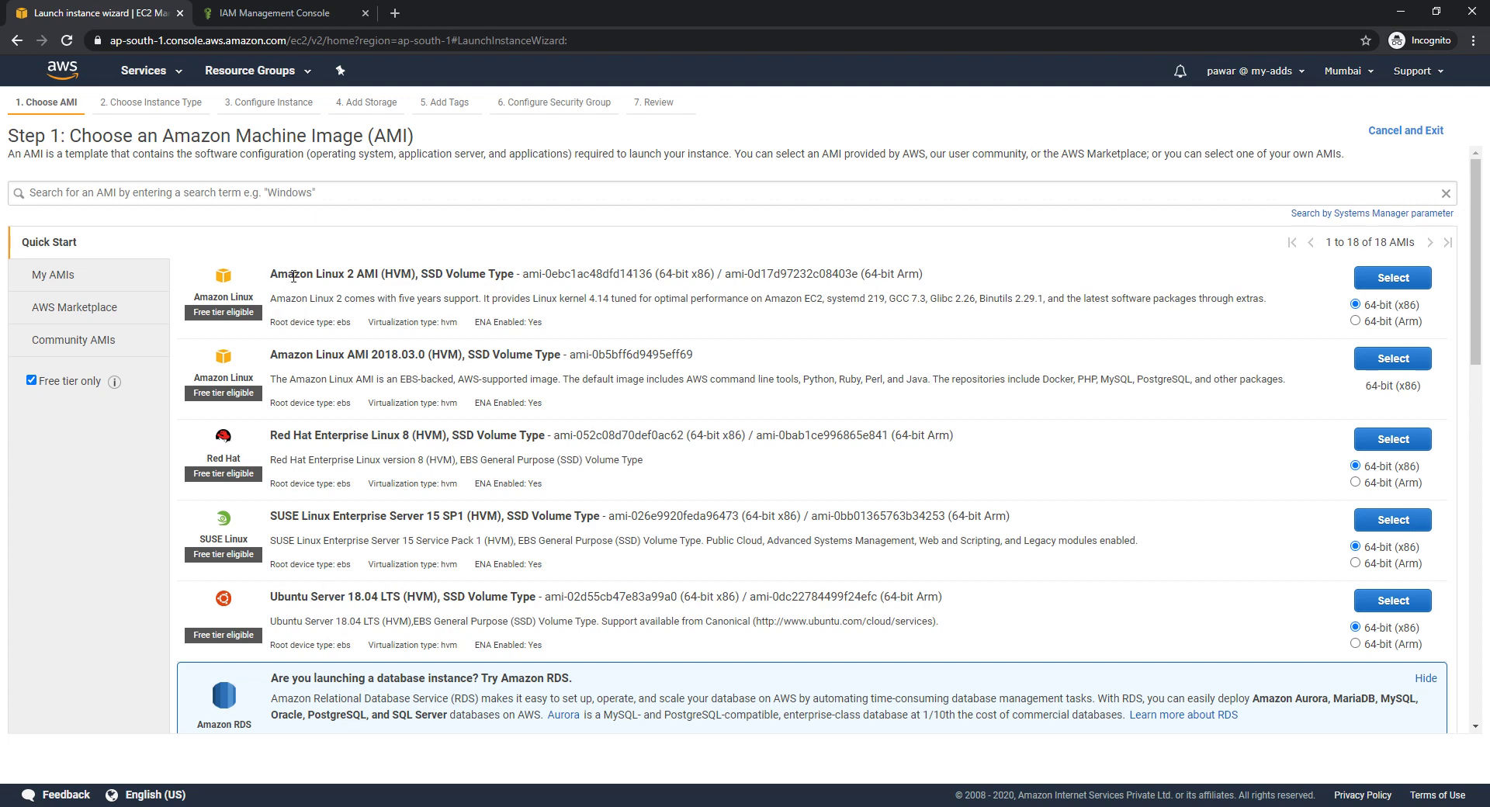
left_click_drag(269, 275, 381, 275)
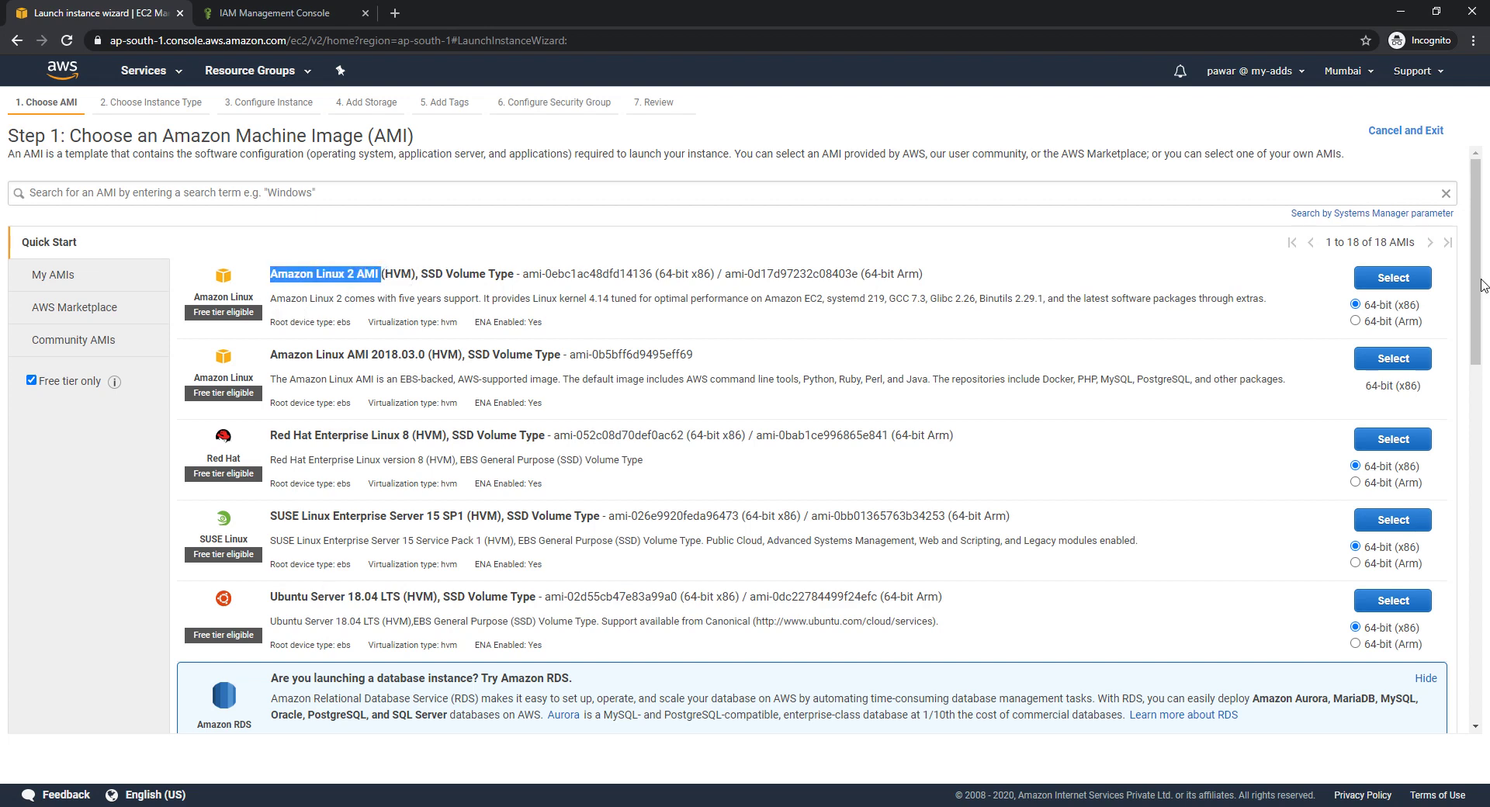
left_click(1394, 279)
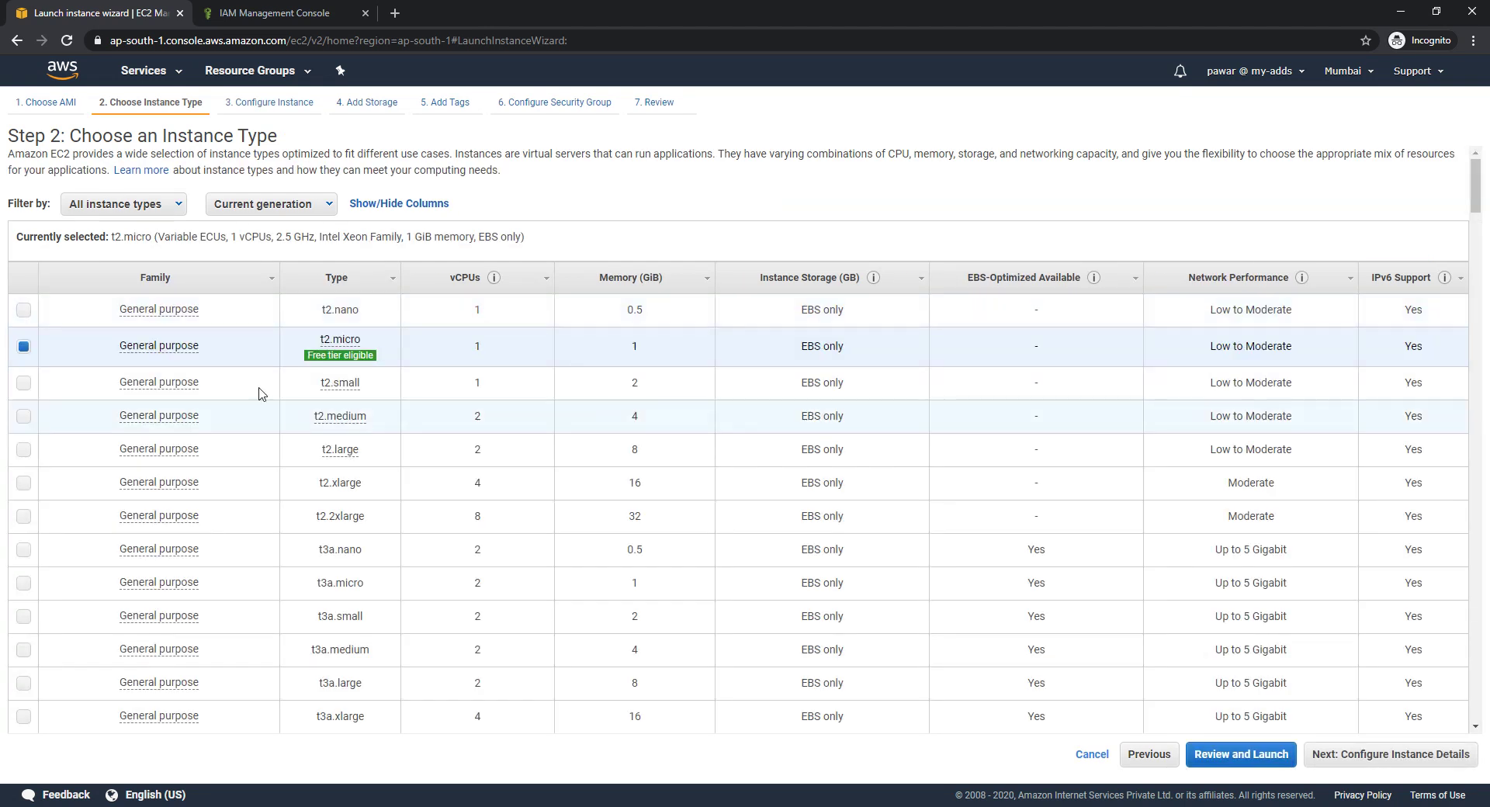
Keep t2.micro, default instance details and 8 GiB storage, advancing to Add Tags
left_click(1372, 756)
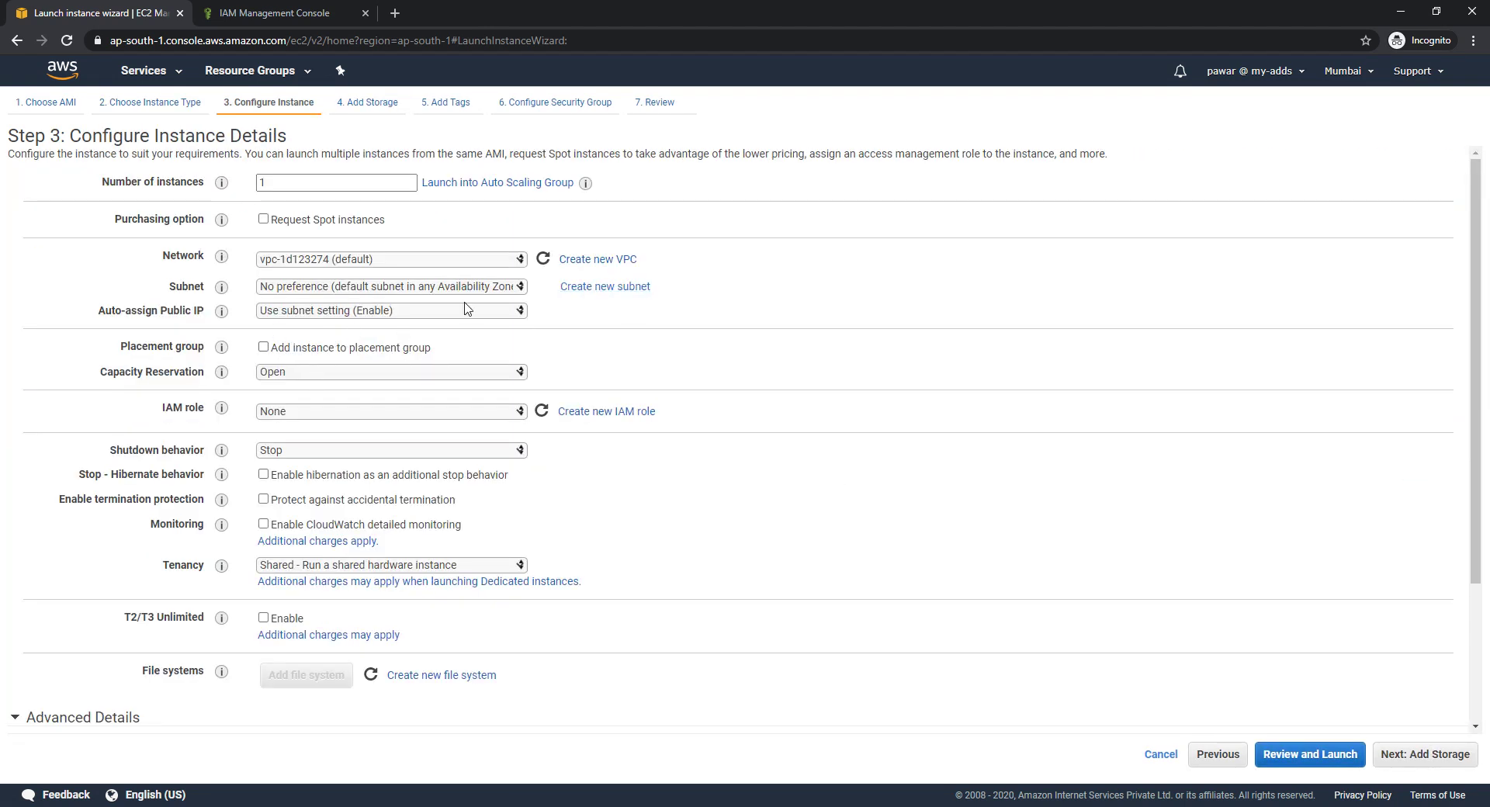
left_click_drag(163, 412, 203, 413)
left_click(1426, 756)
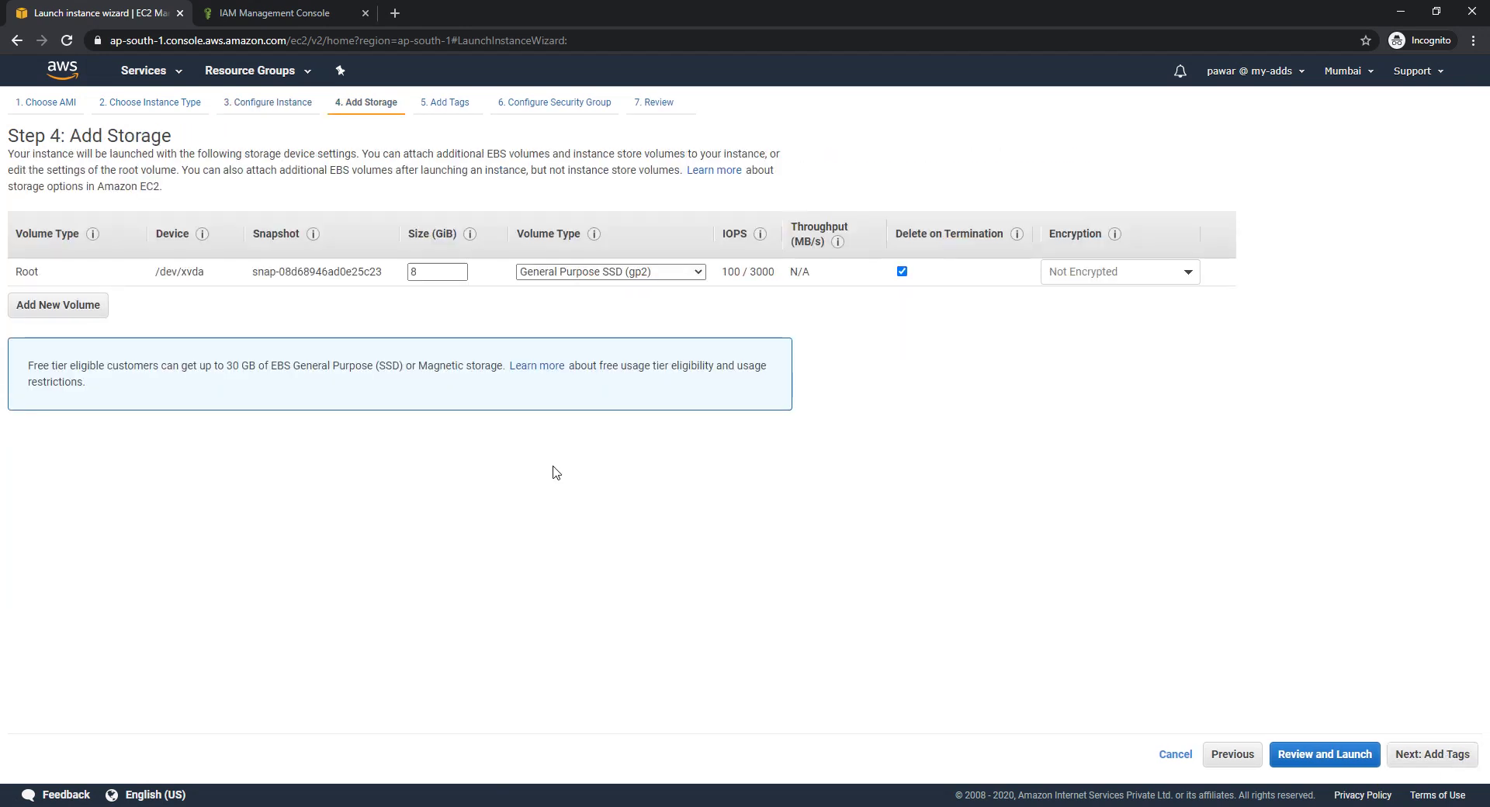
left_click(1432, 754)
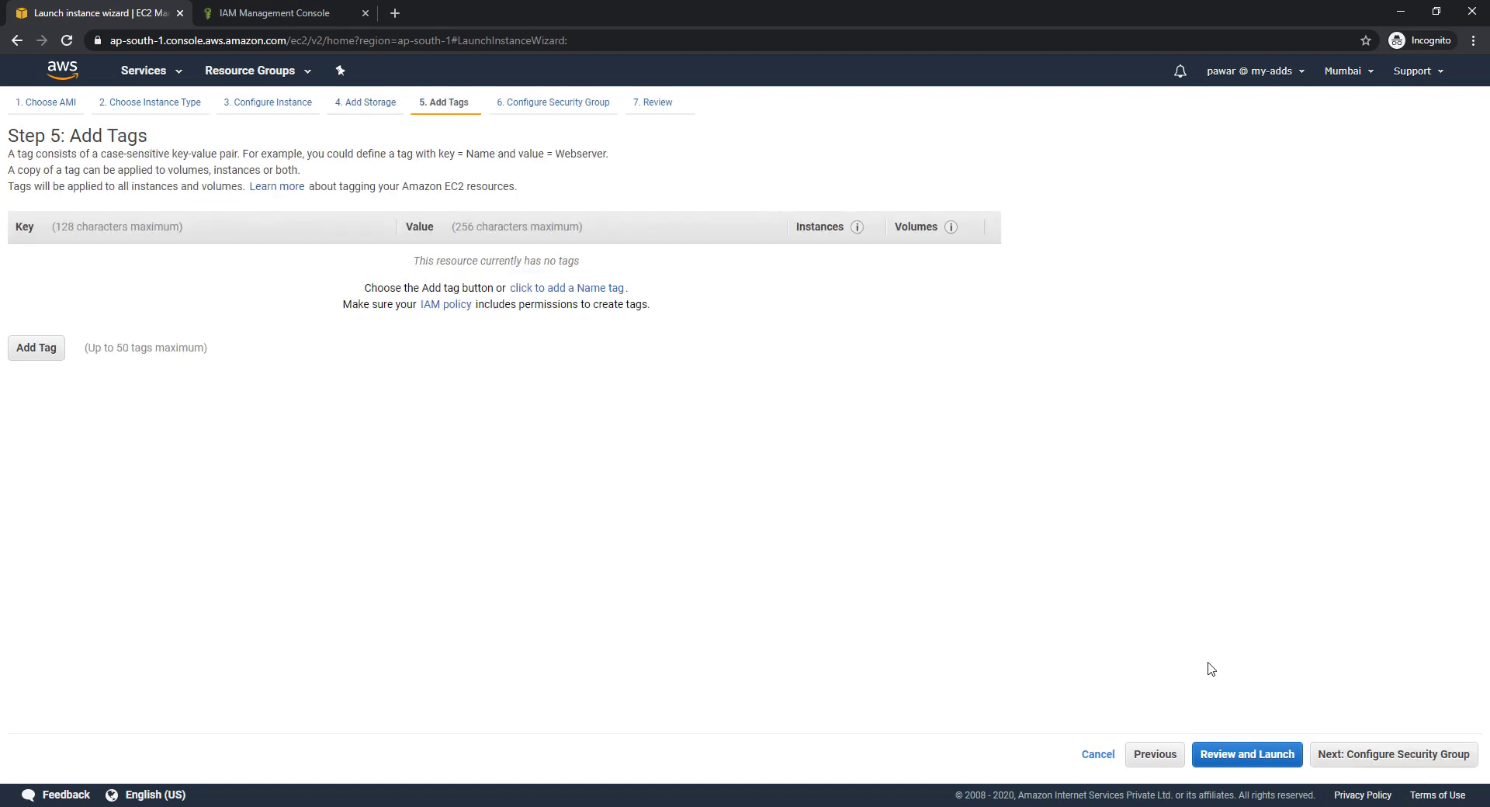
Use the existing demo-1 security group and check its port 22 inbound rules
left_click(1406, 757)
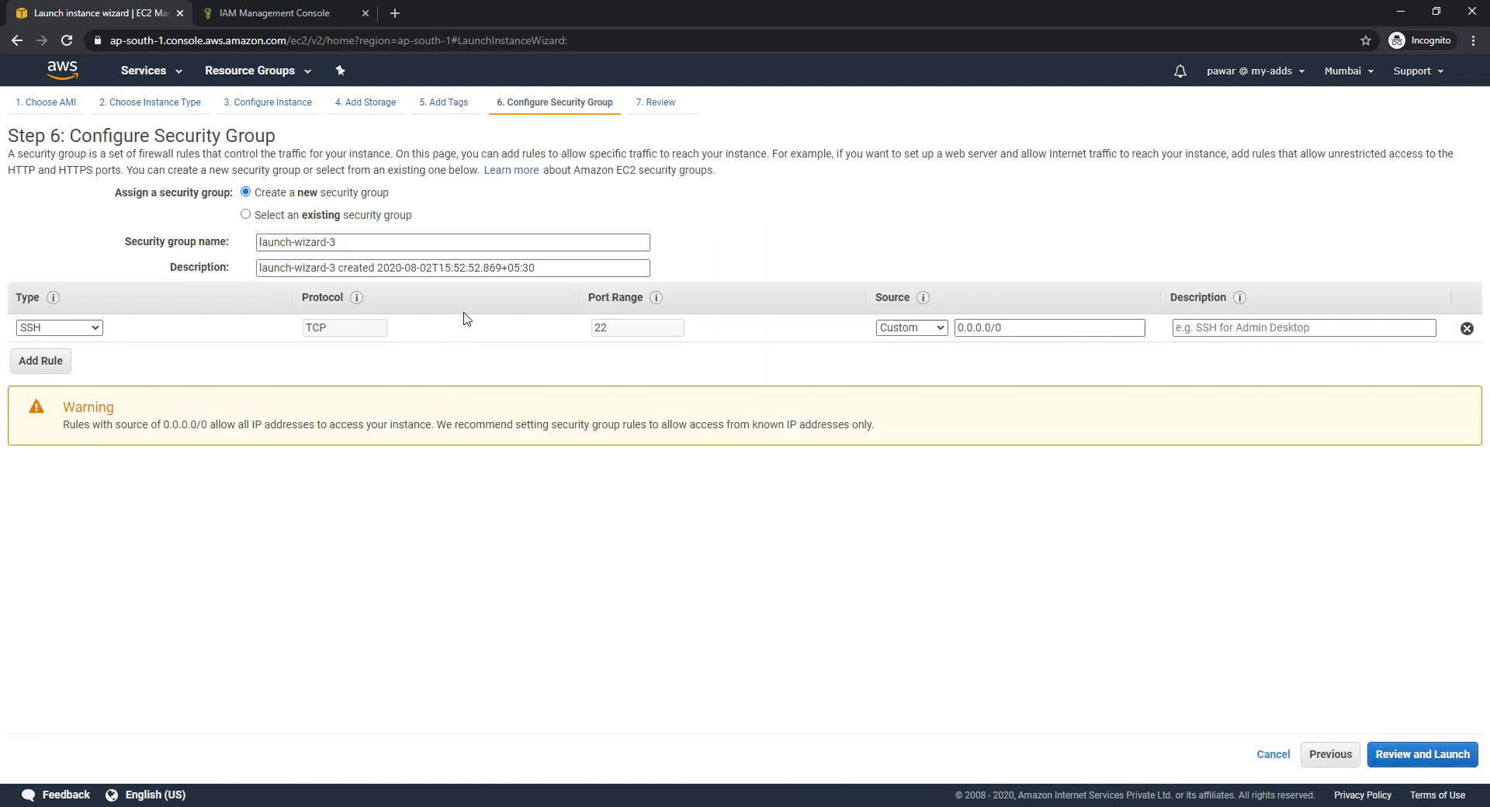
left_click(246, 215)
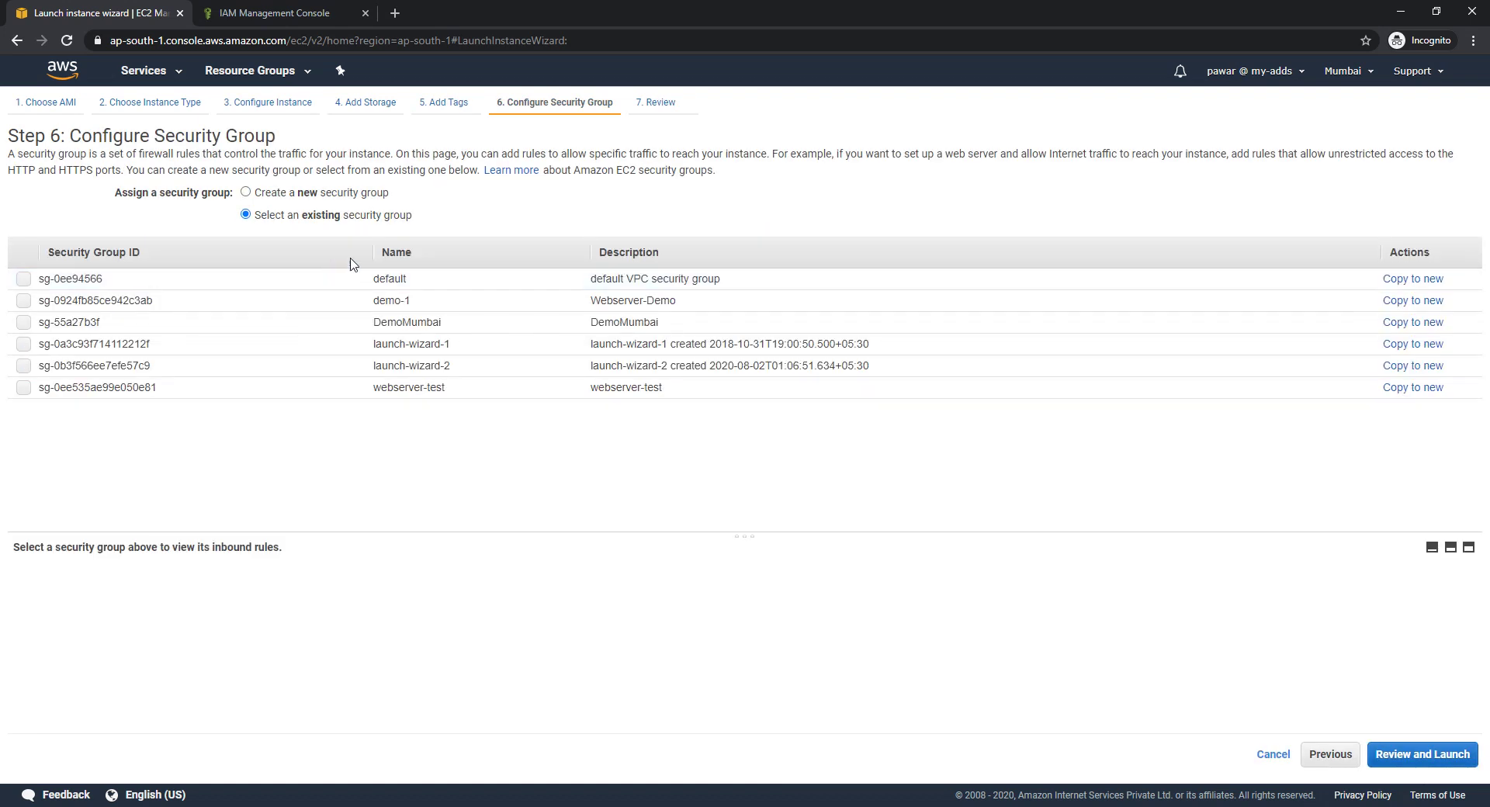
left_click(23, 303)
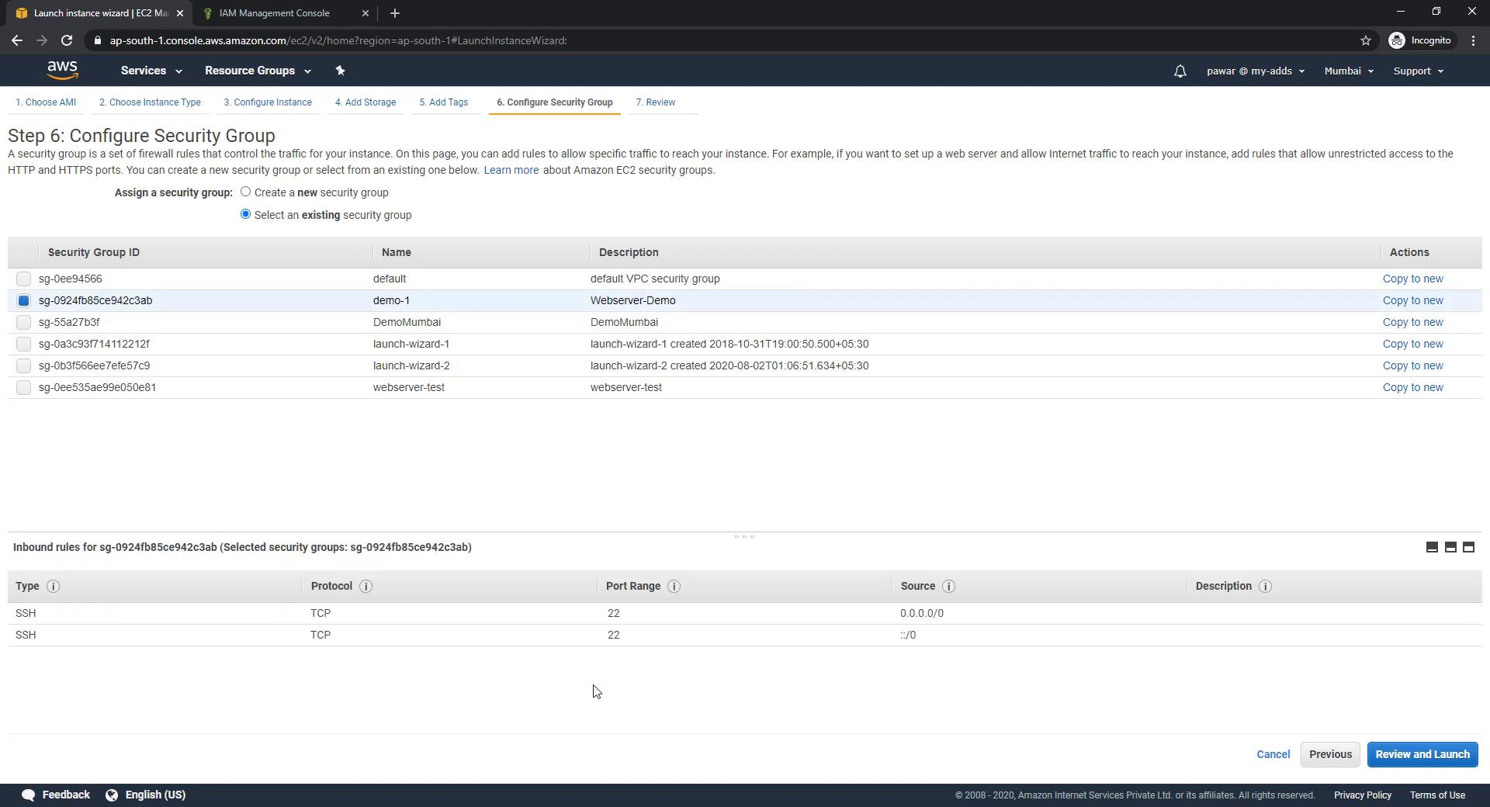
double_click(613, 613)
double_click(613, 635)
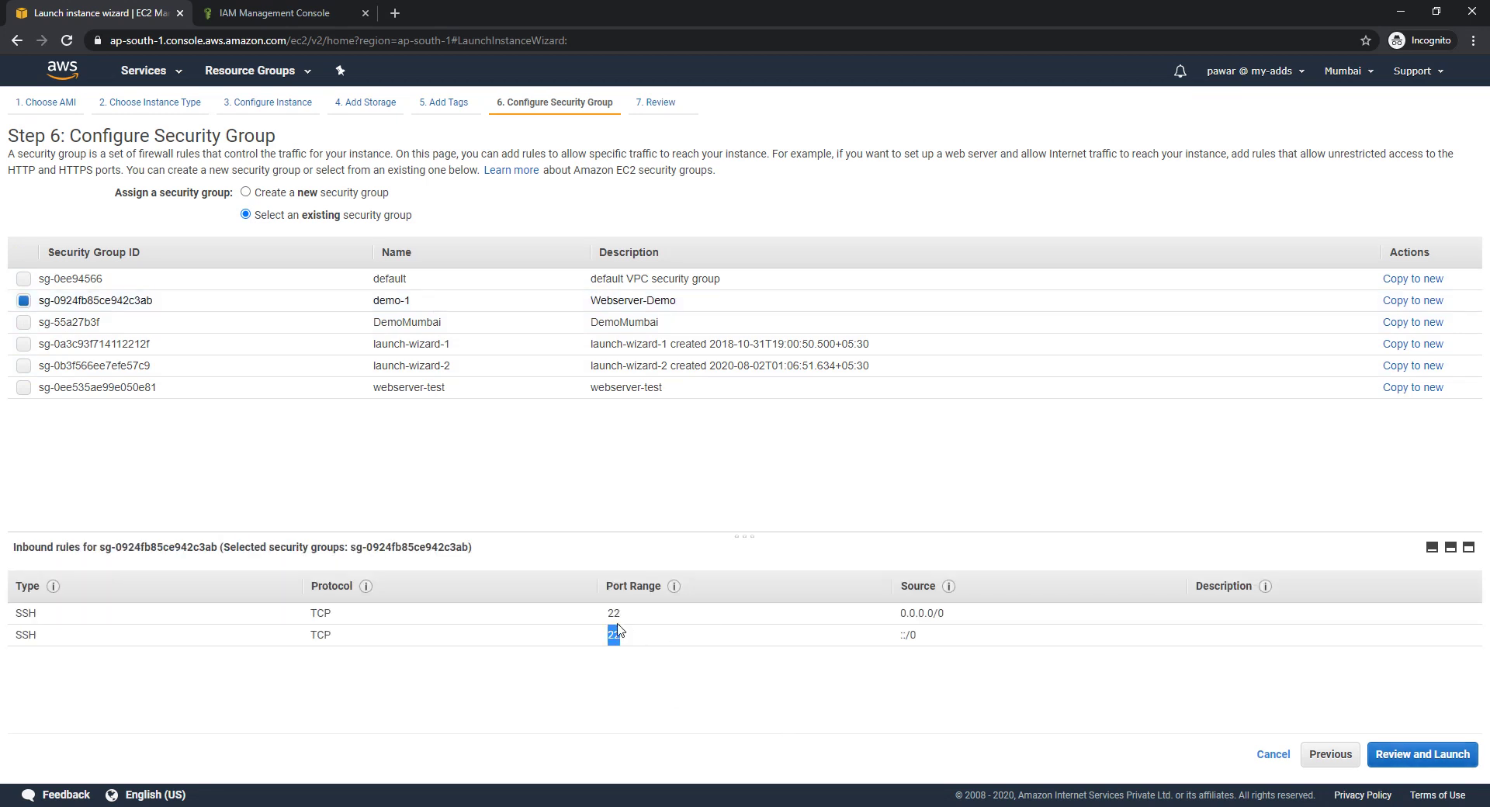
double_click(614, 613)
Review and launch the instance with the test-instance key pair, acknowledging the private key
left_click(1432, 751)
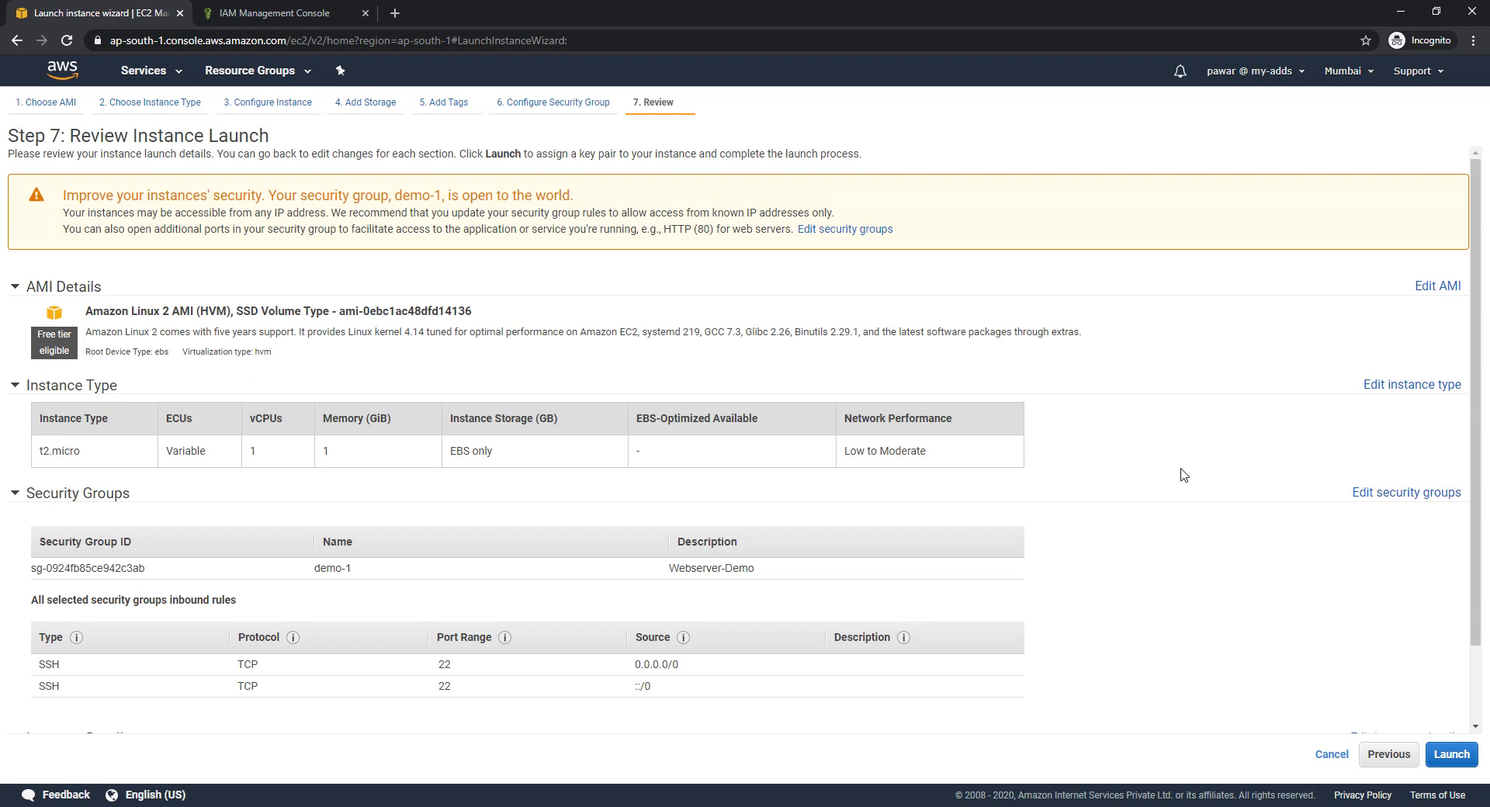
scroll(1184, 476, "down", 1)
left_click(1450, 756)
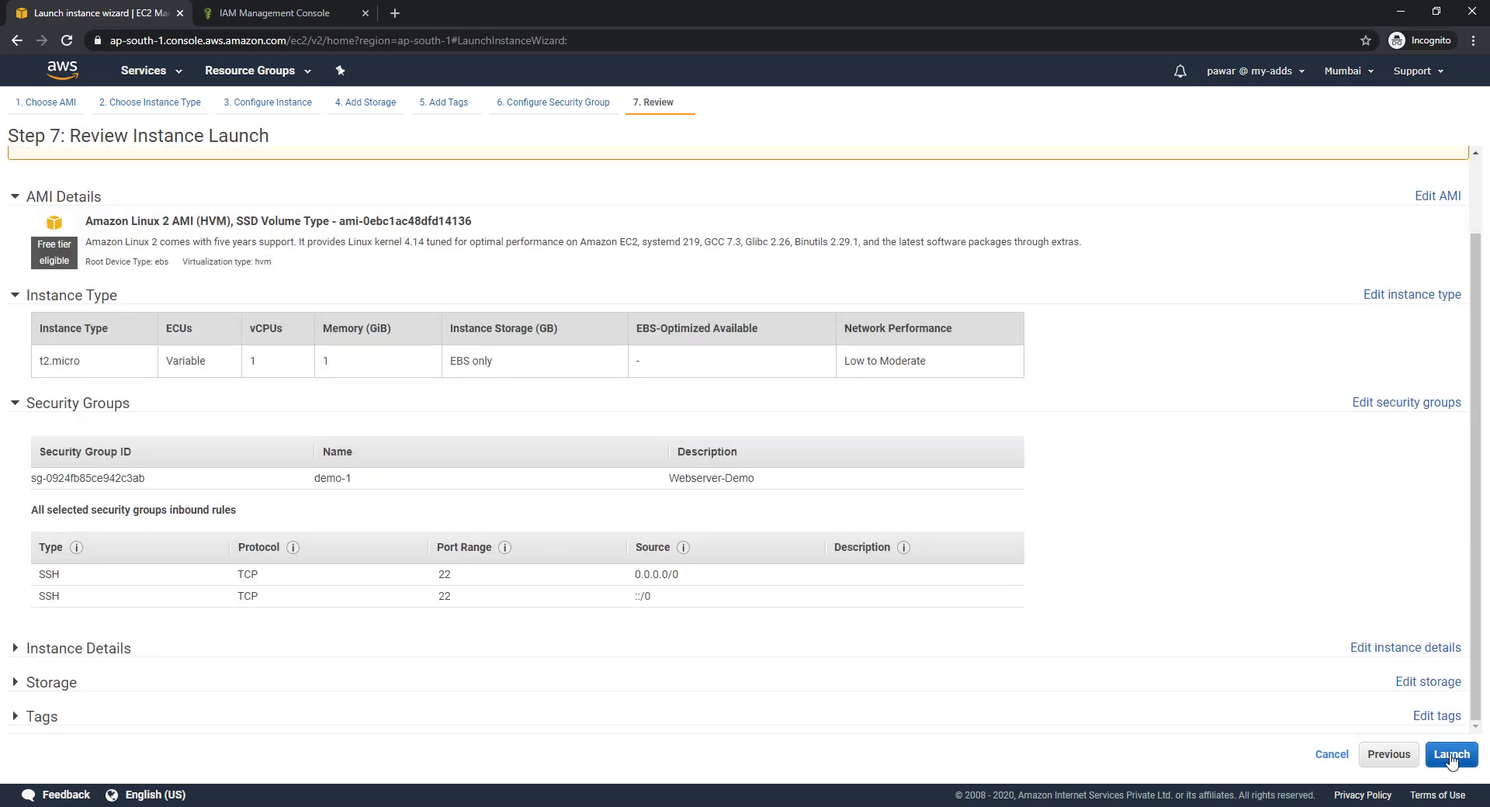
left_click(650, 489)
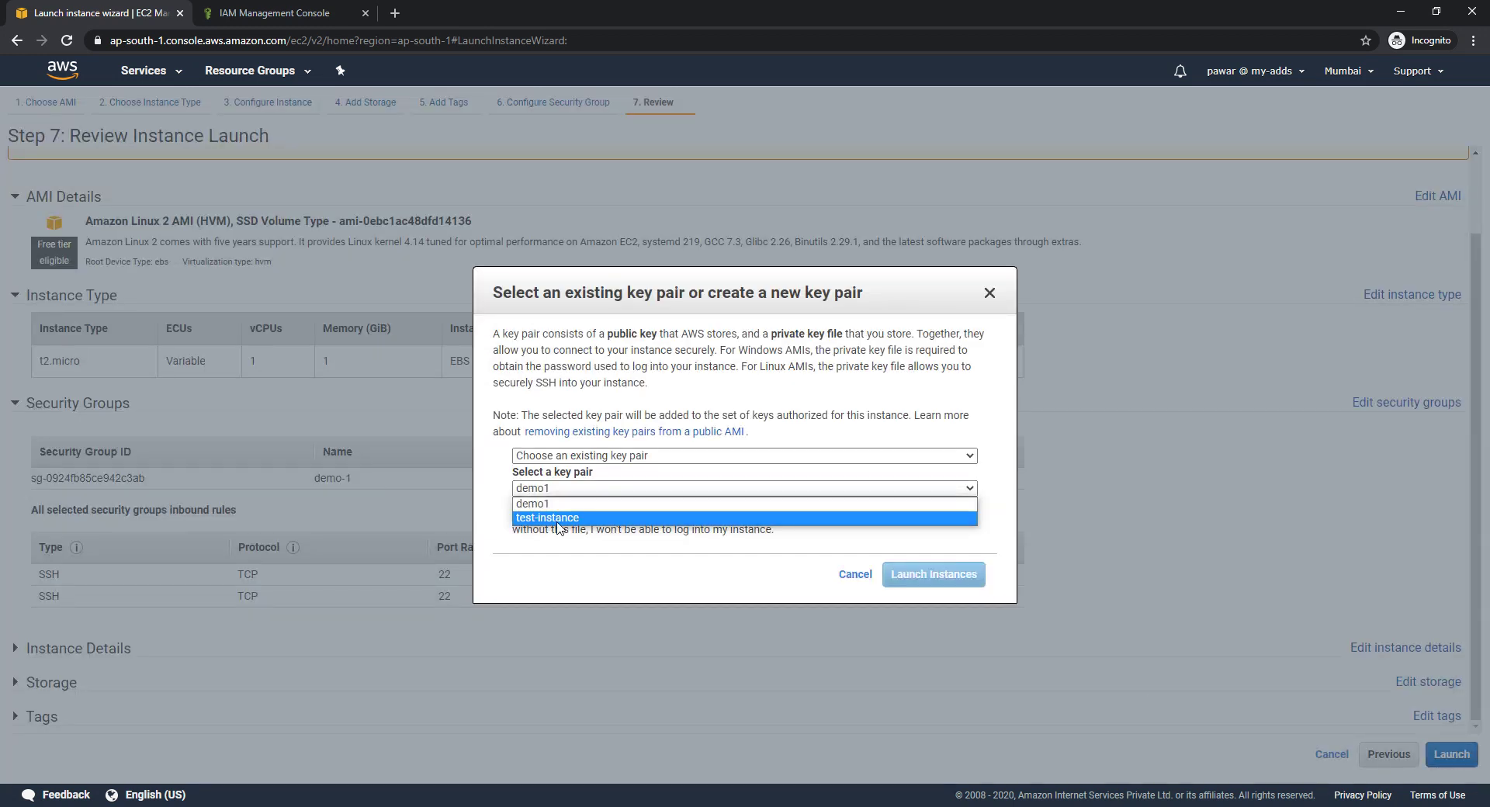
left_click(543, 519)
left_click(519, 512)
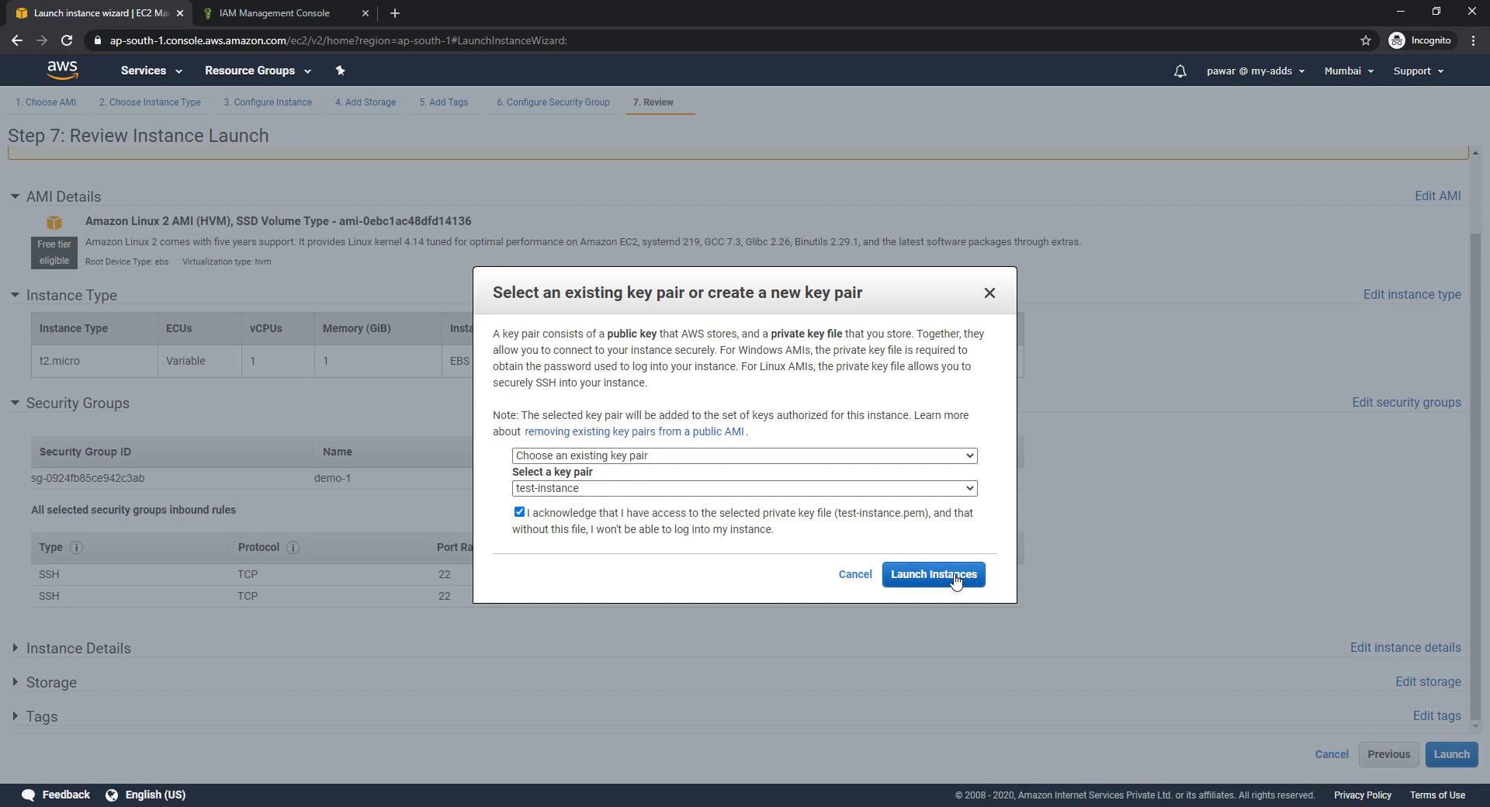
left_click(956, 582)
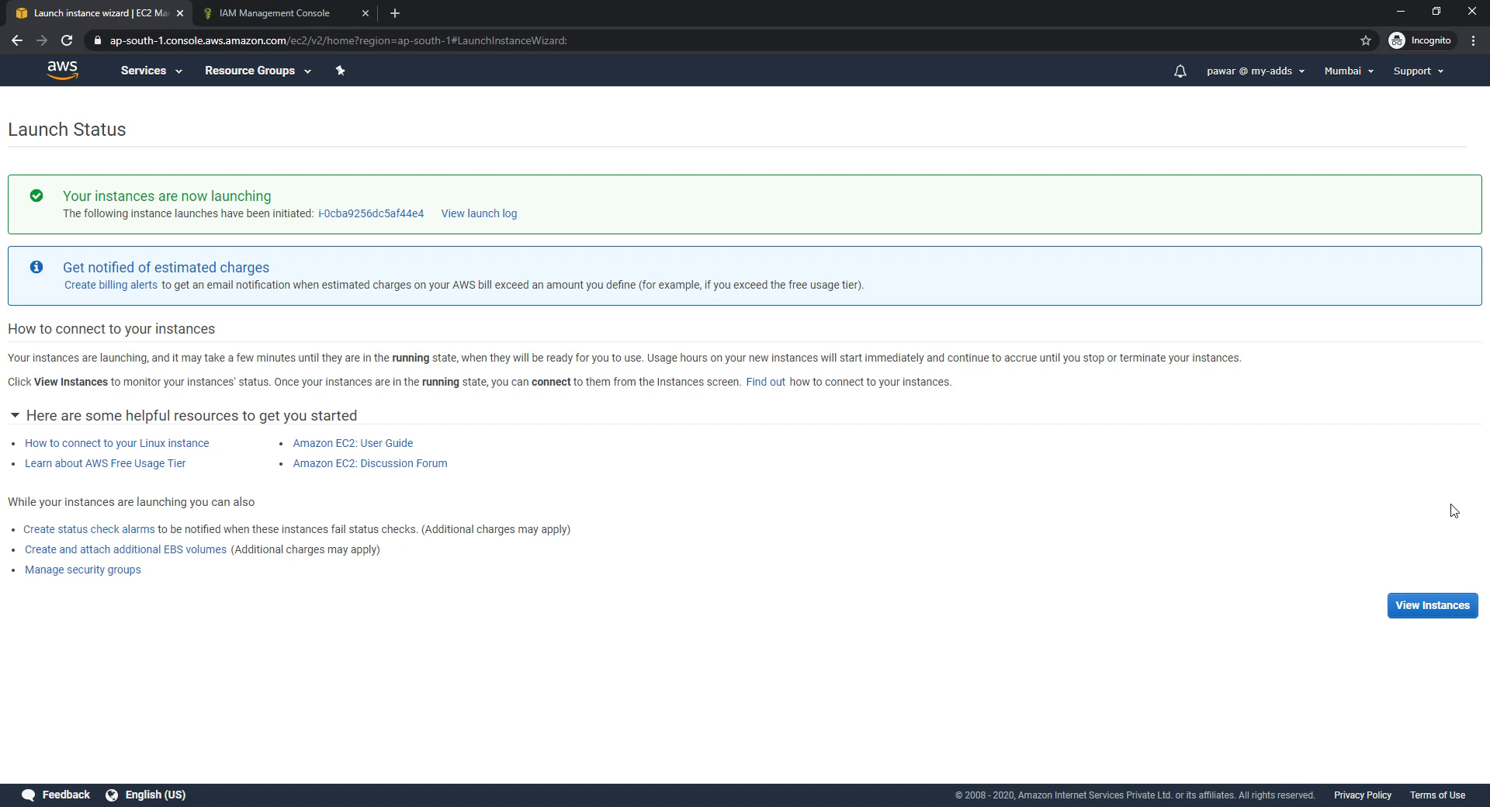
Open the instances list and inspect the pending instance's public IP and empty IAM role
left_click(1437, 613)
left_click(1437, 613)
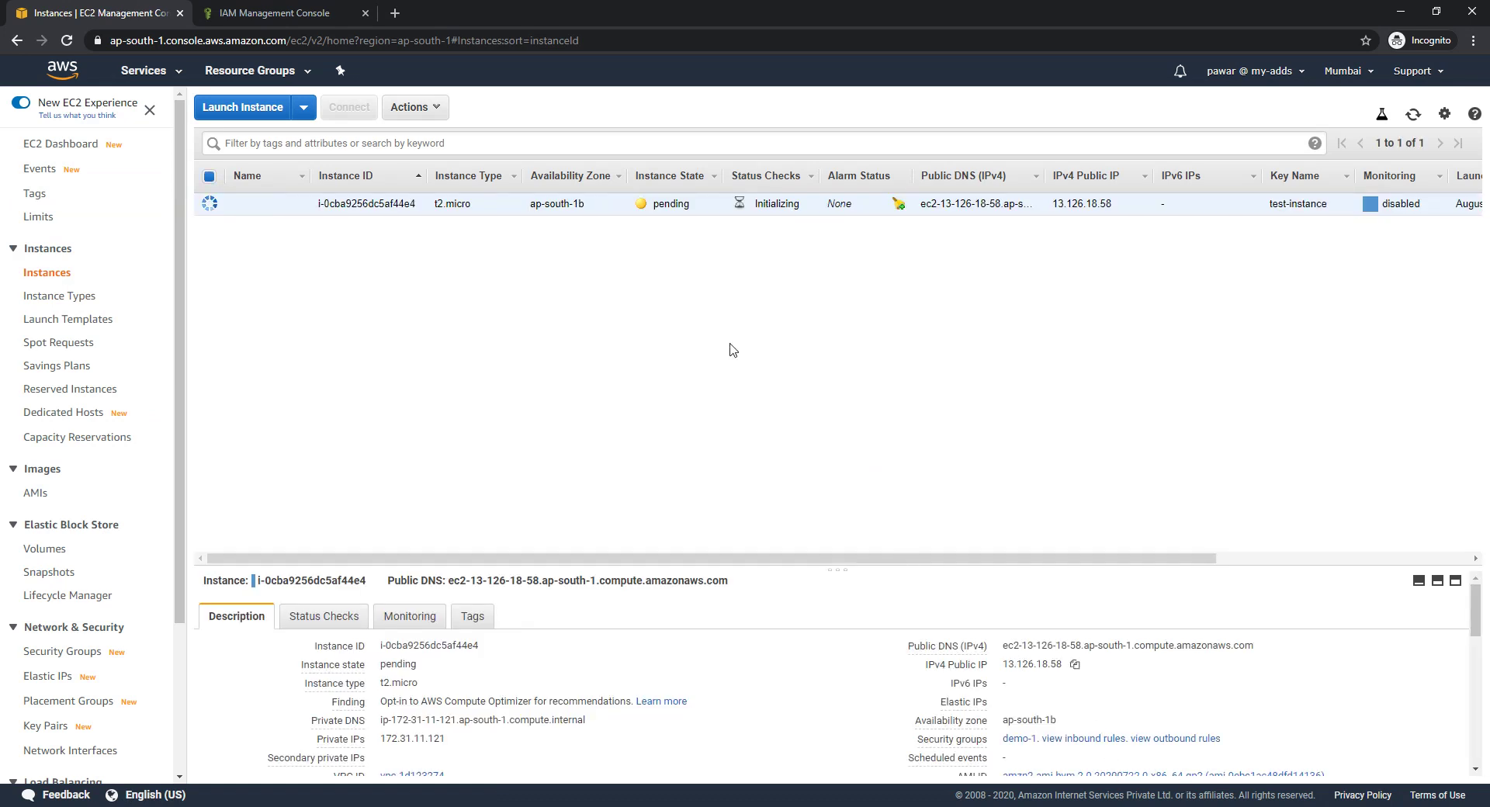
double_click(670, 203)
double_click(1032, 664)
scroll(631, 637, "down", 2)
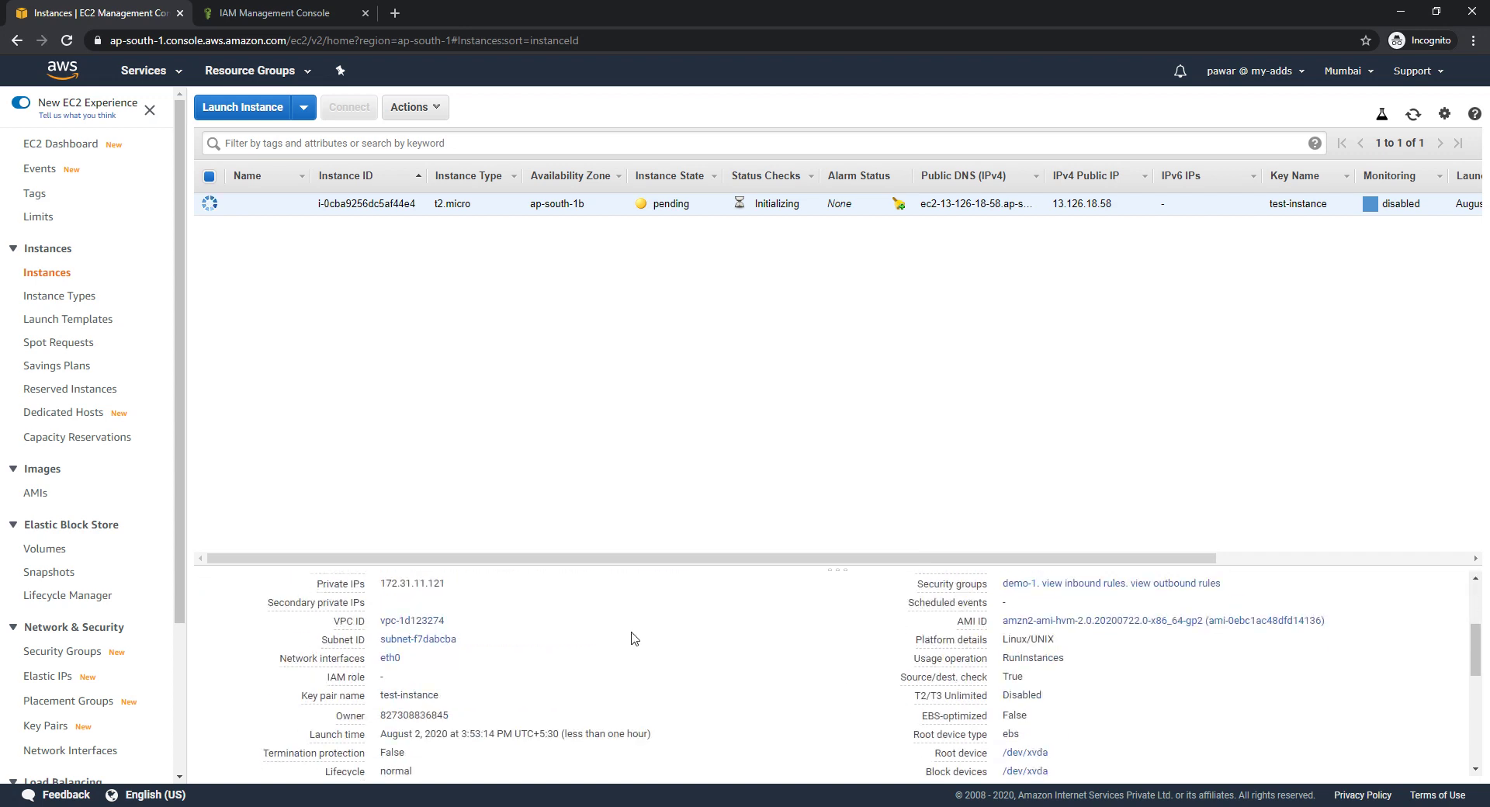
double_click(384, 679)
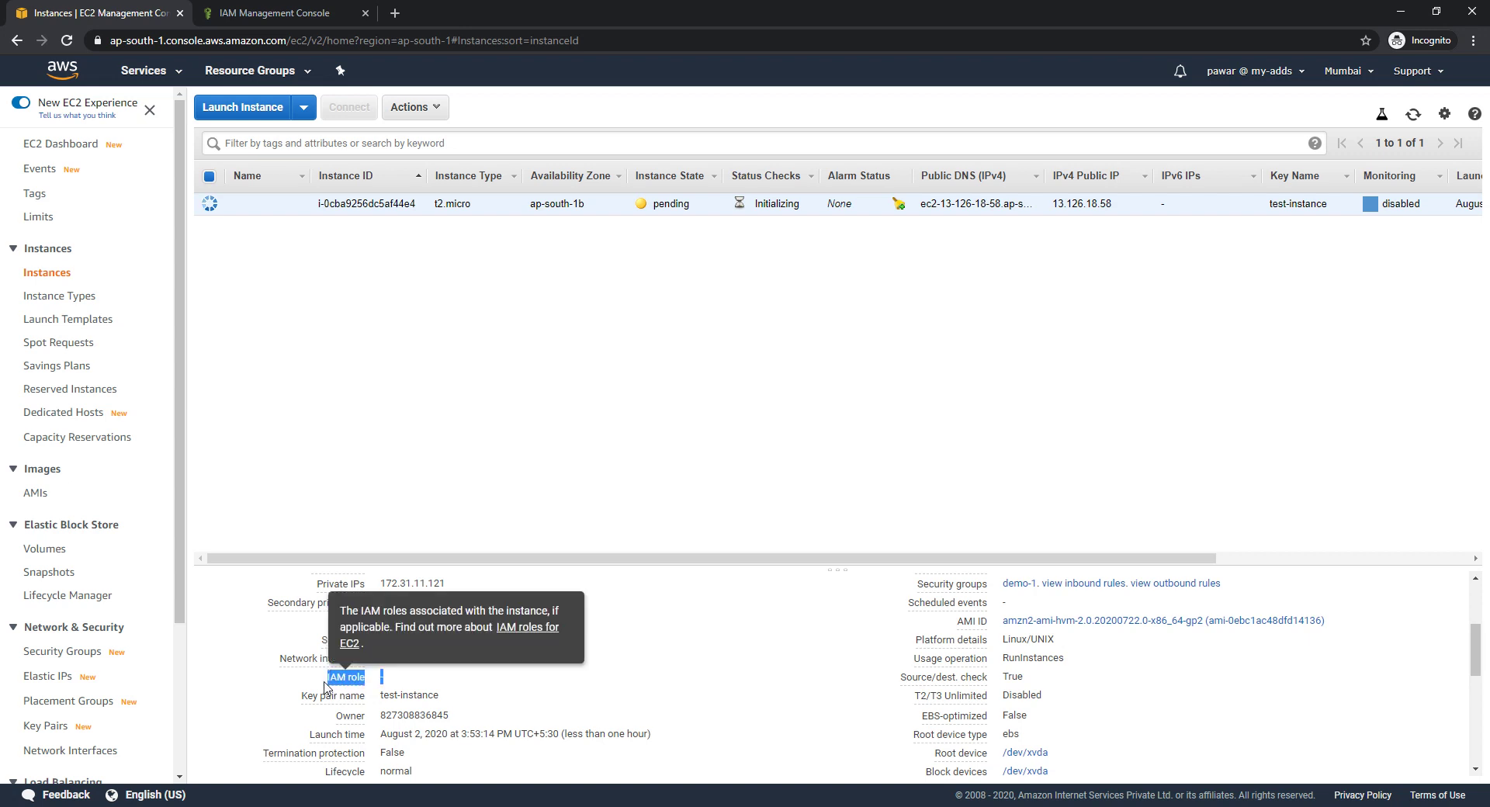
left_click(429, 679)
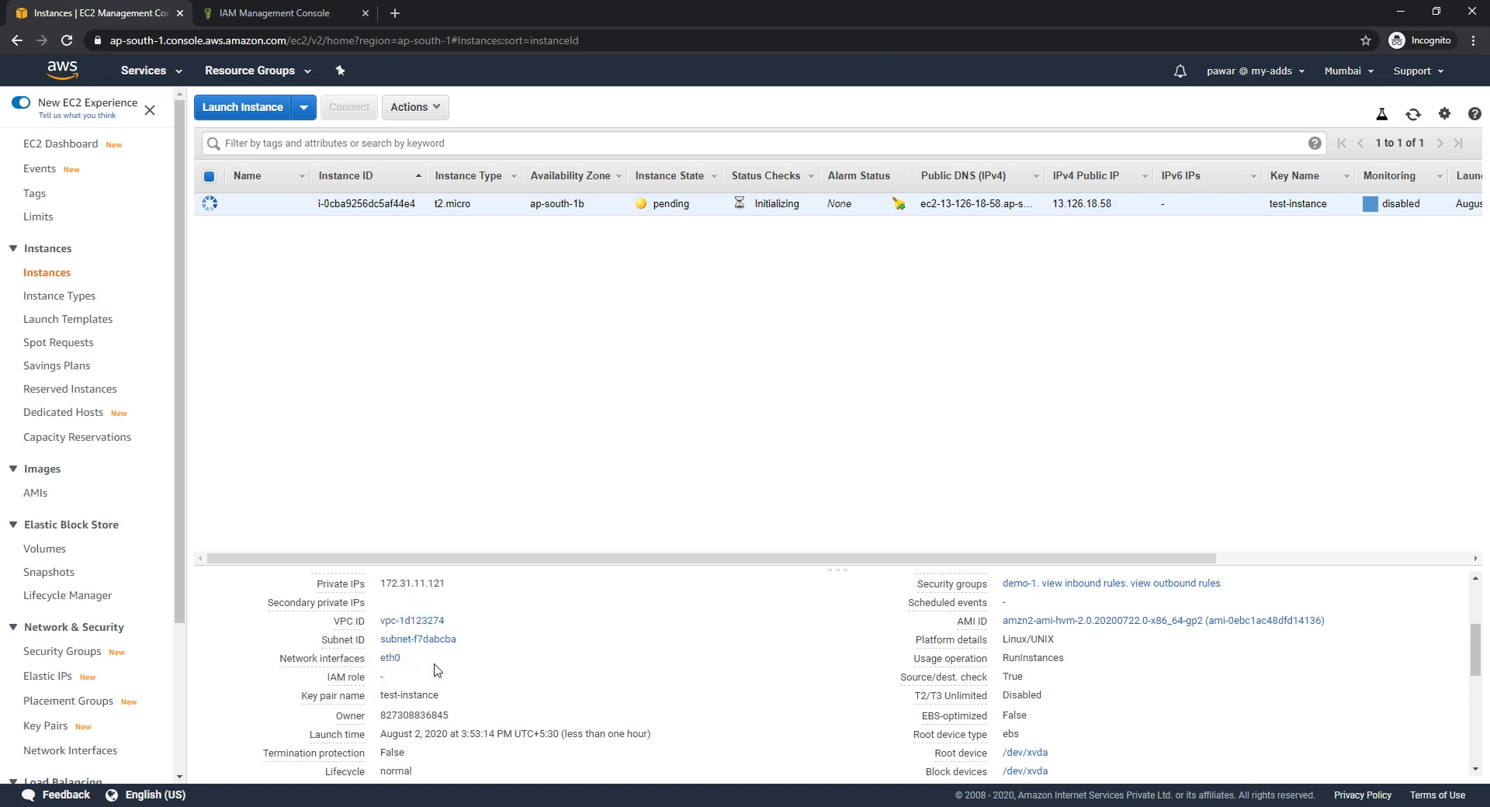
double_click(382, 676)
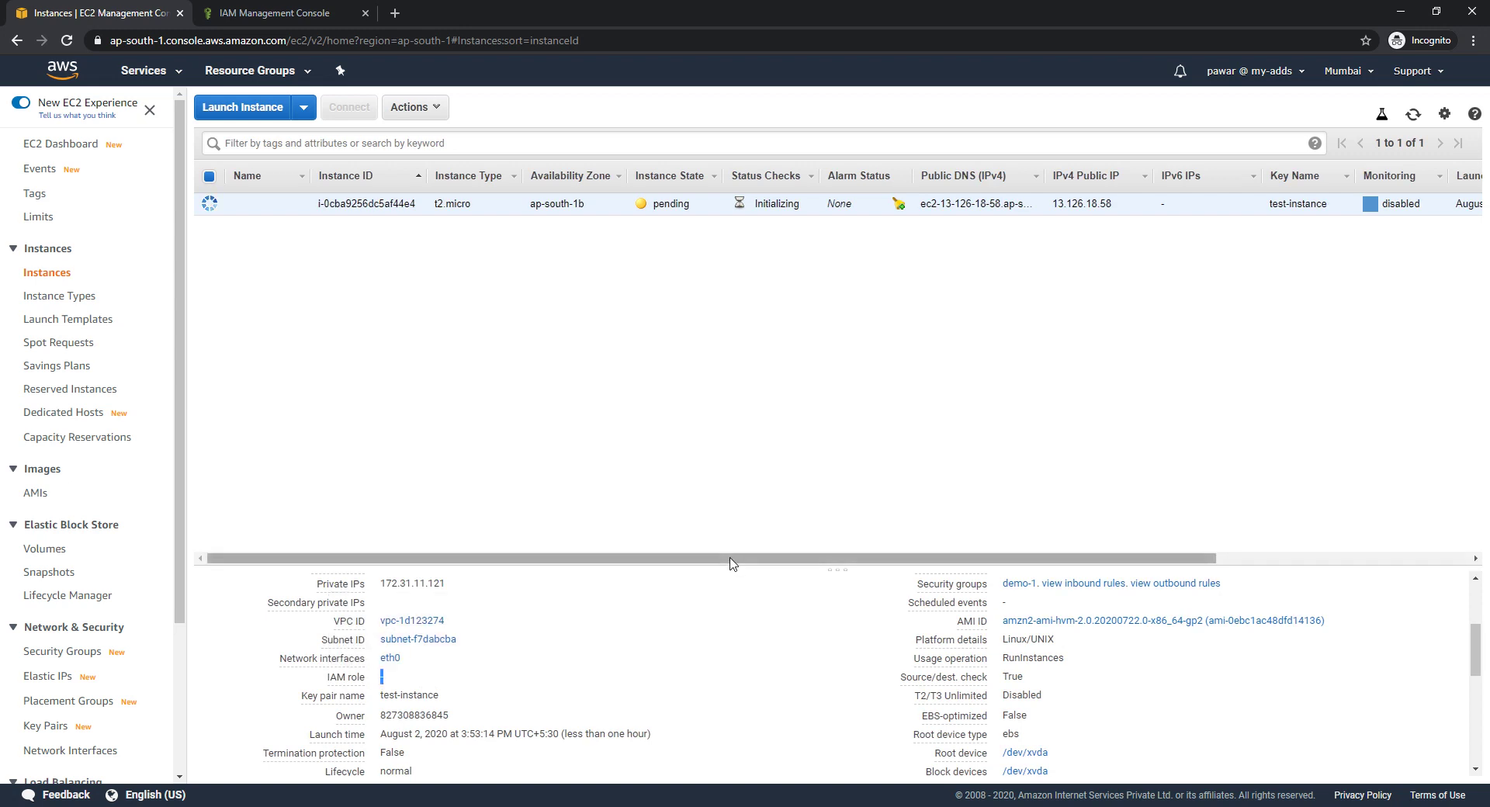
mouse_move(730, 562)
left_mouse_down()
mouse_move(785, 562)
mouse_move(713, 571)
left_mouse_up()
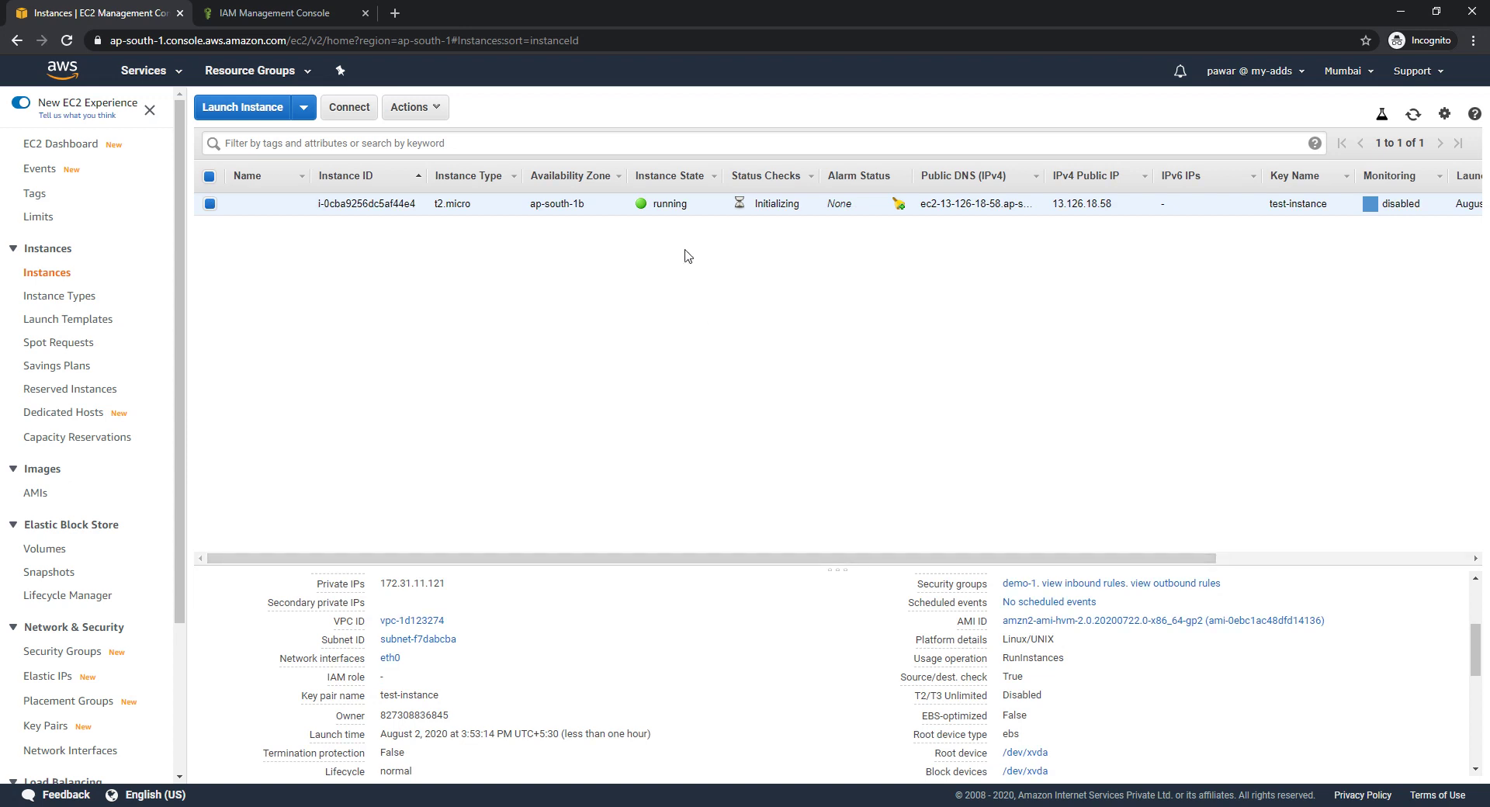
Confirm the instance is running and copy its public IP 13.126.18.58
double_click(671, 203)
scroll(1116, 675, "up", 2)
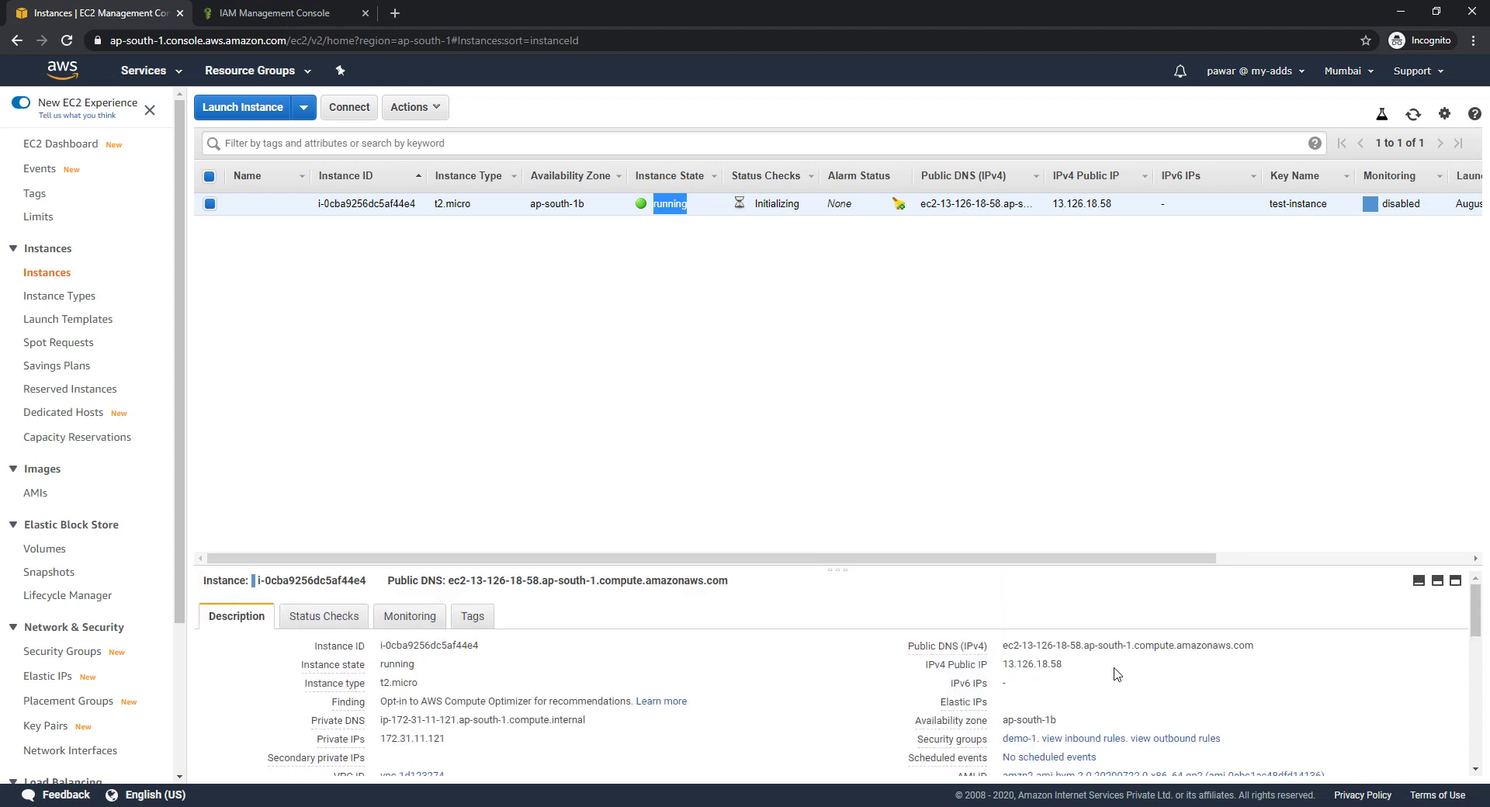
left_click(1074, 664)
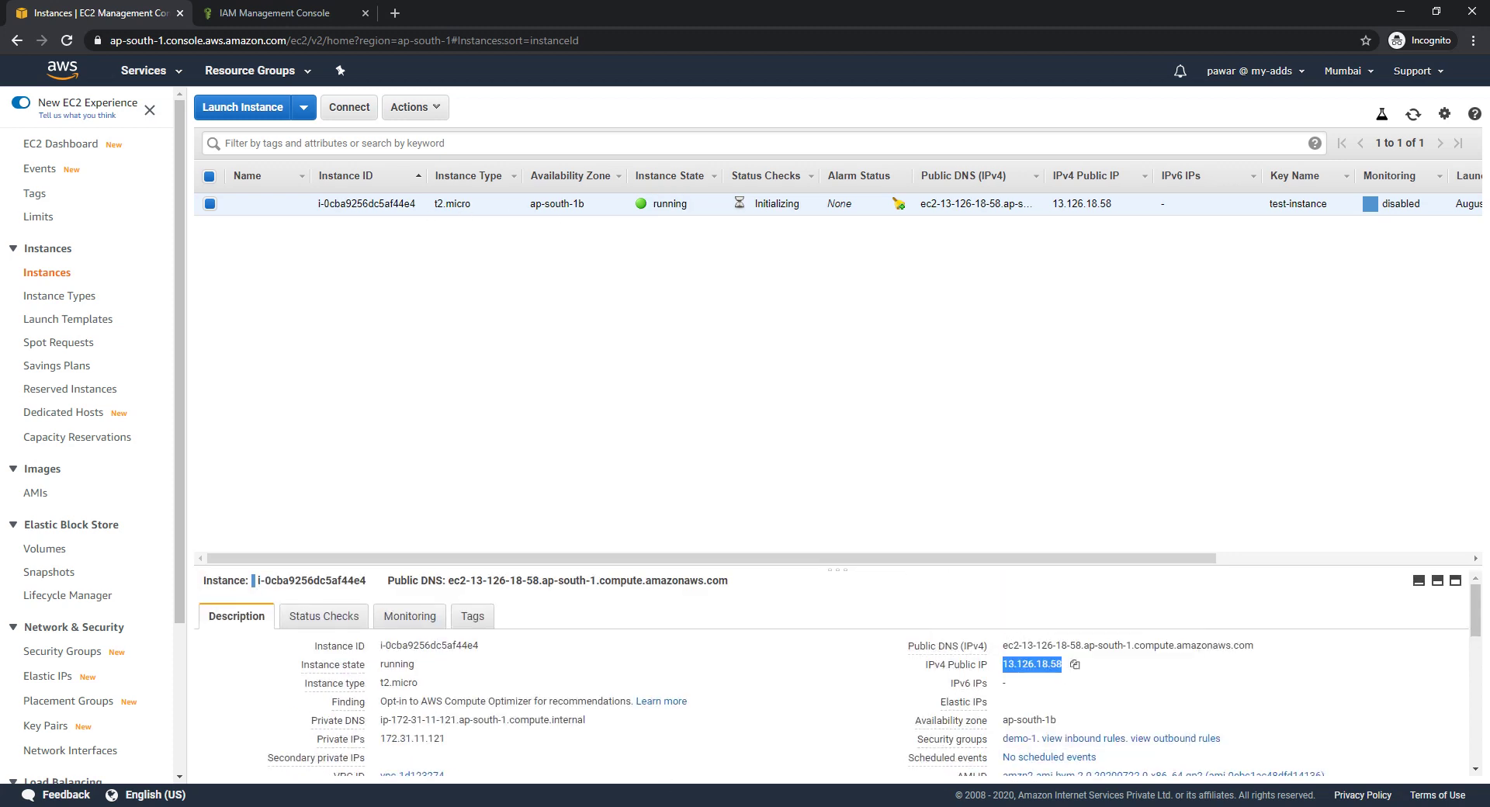
SSH into 13.126.18.58 as ec2-user with test-instance.pem, accepting the host key
key("alt+Tab")
type("ssh -i ")
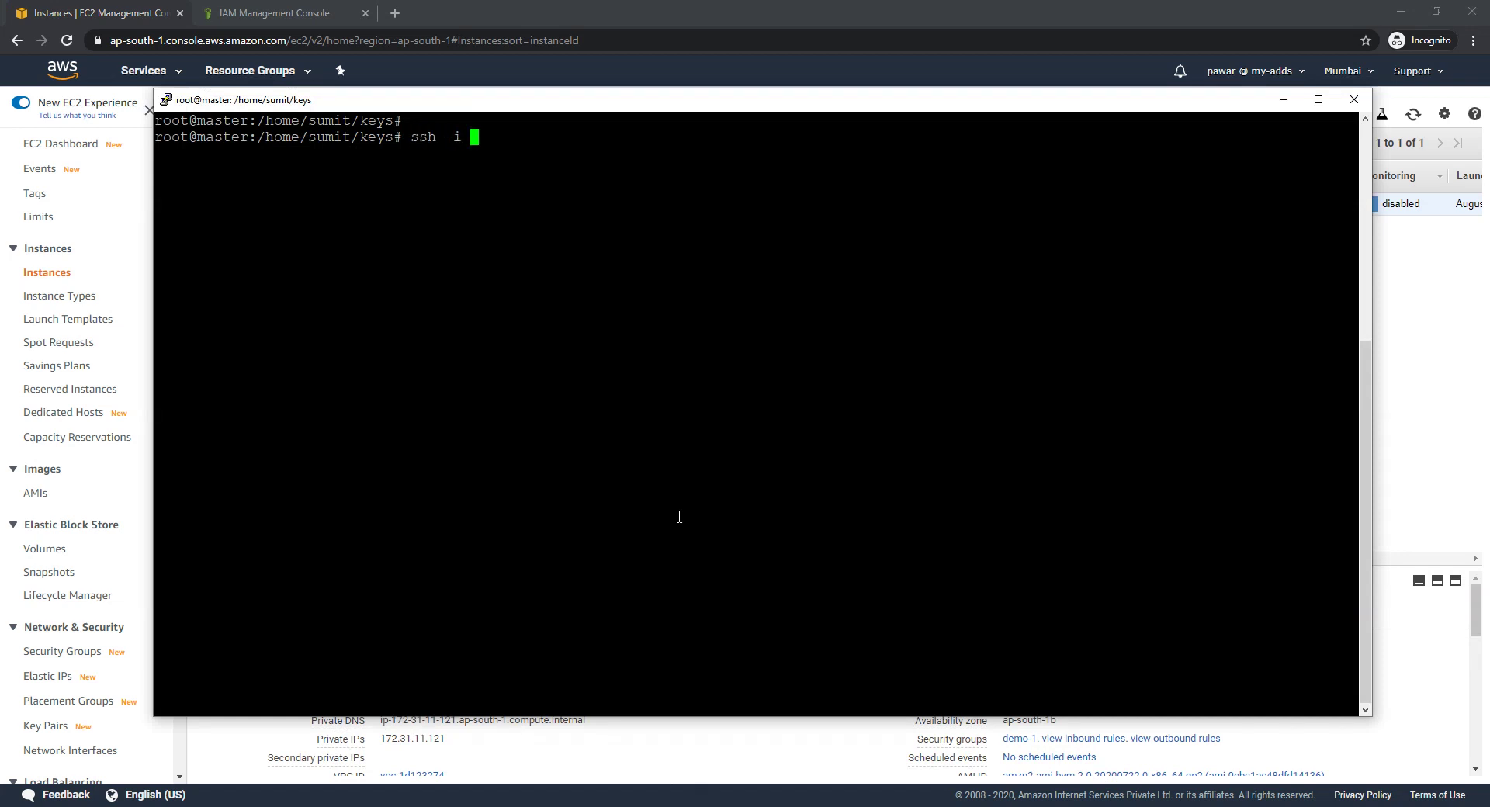
type("test")
key("Tab")
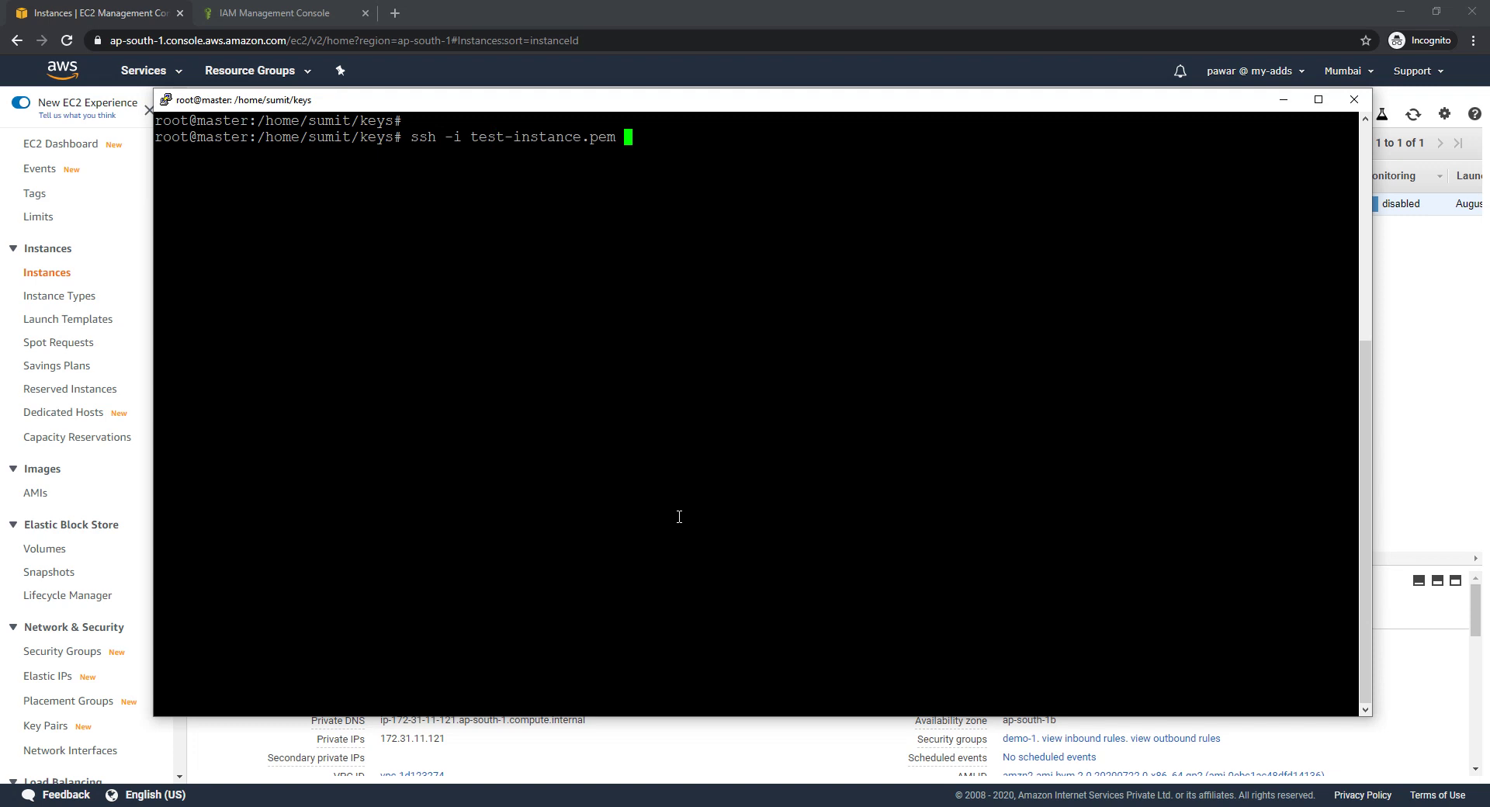
type("ec2-user@")
right_click(852, 356)
key("Return")
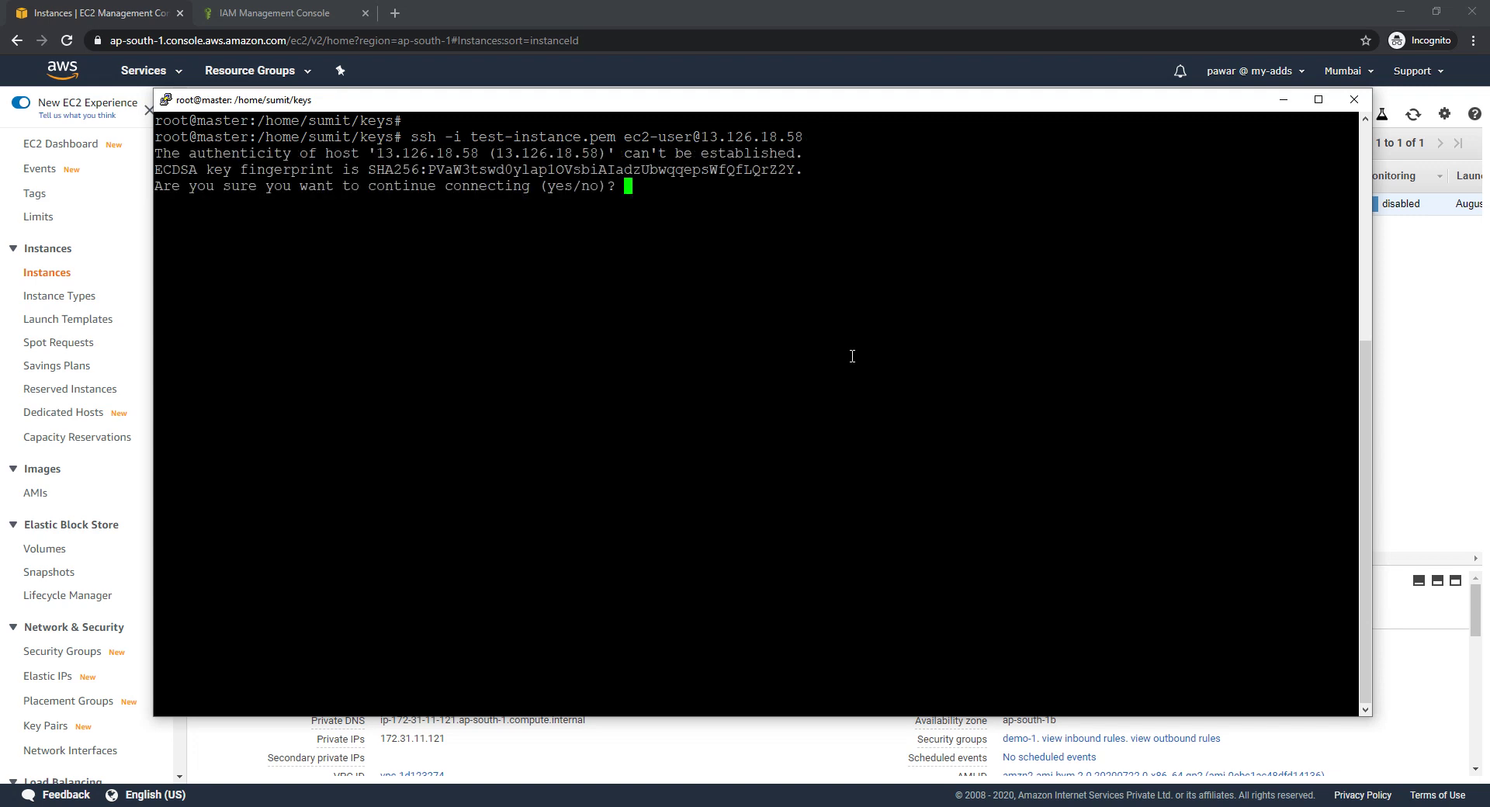
type("yes")
key("Return")
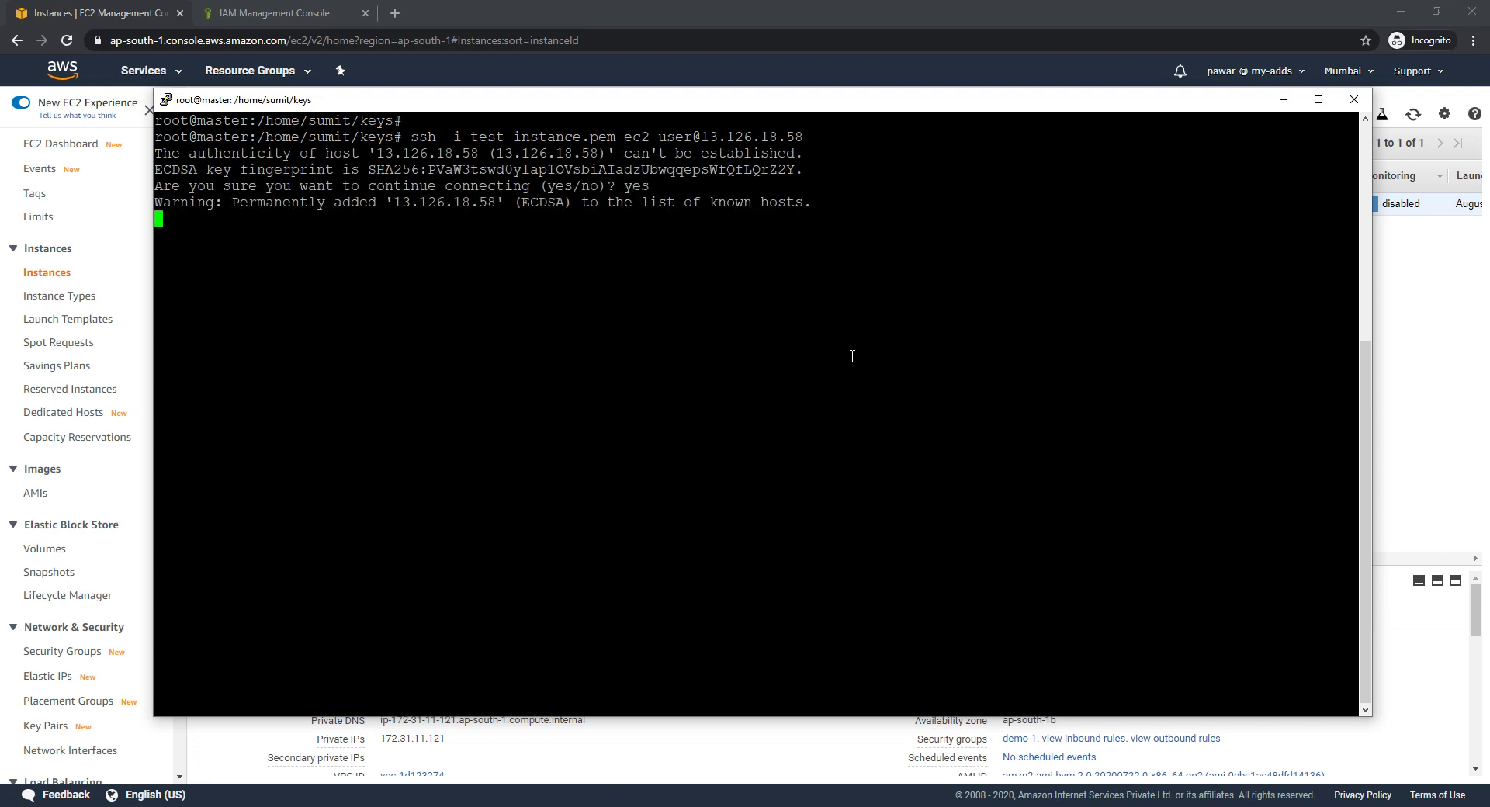
Become root with sudo su - and browse the aws help manual
type("sud")
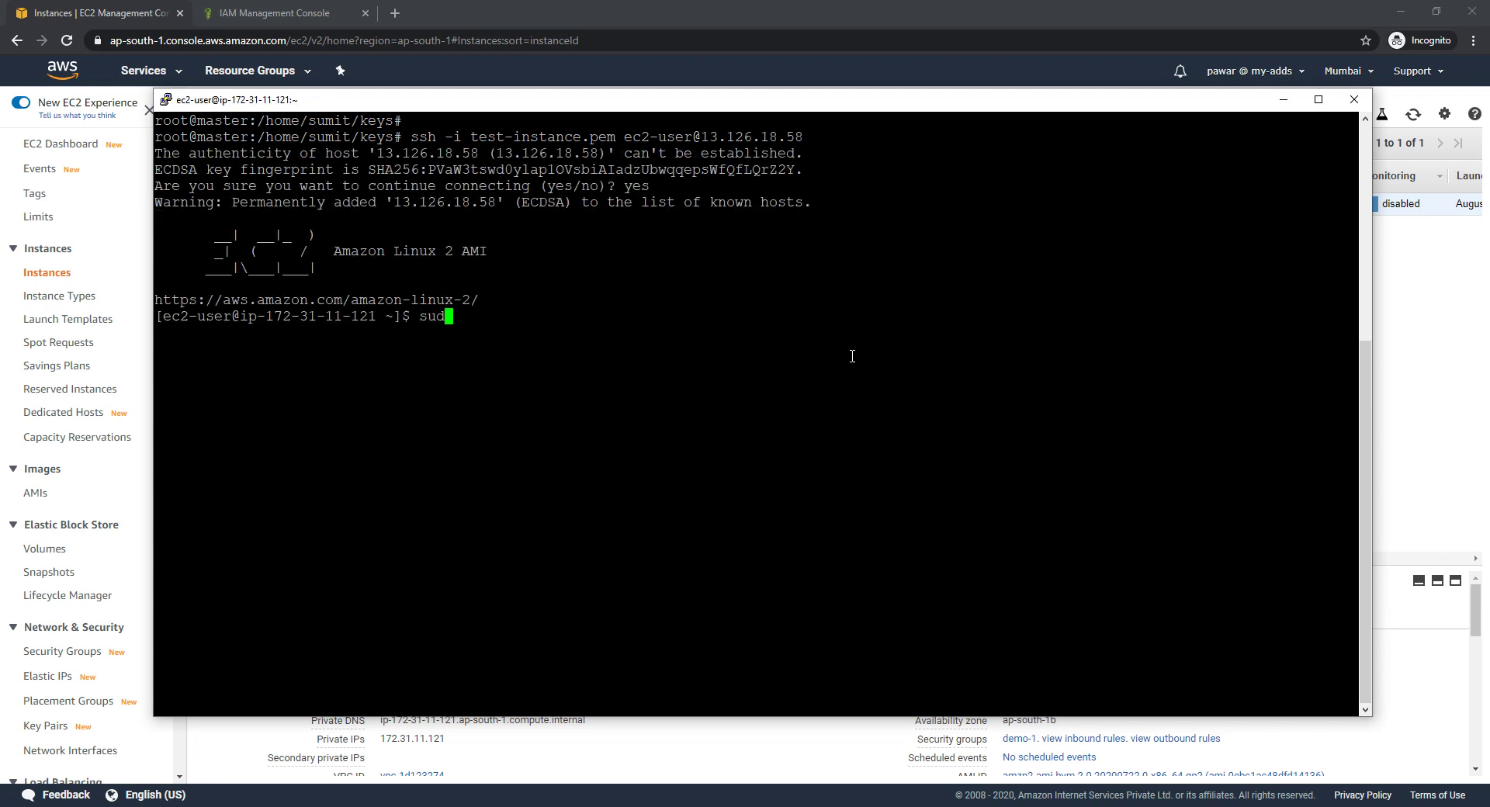
type("o su -")
key("Return")
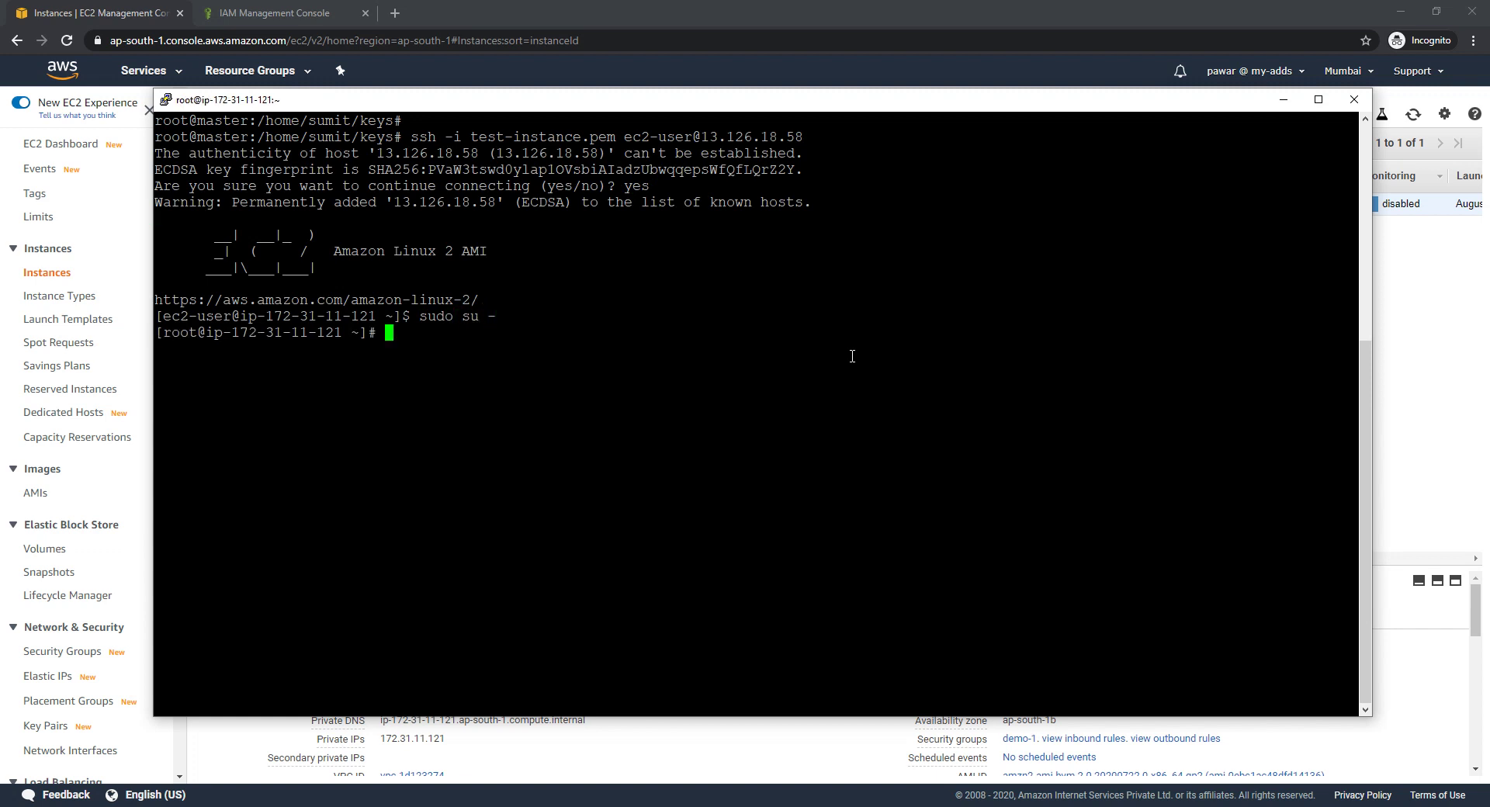
key("Return")
key("Return")
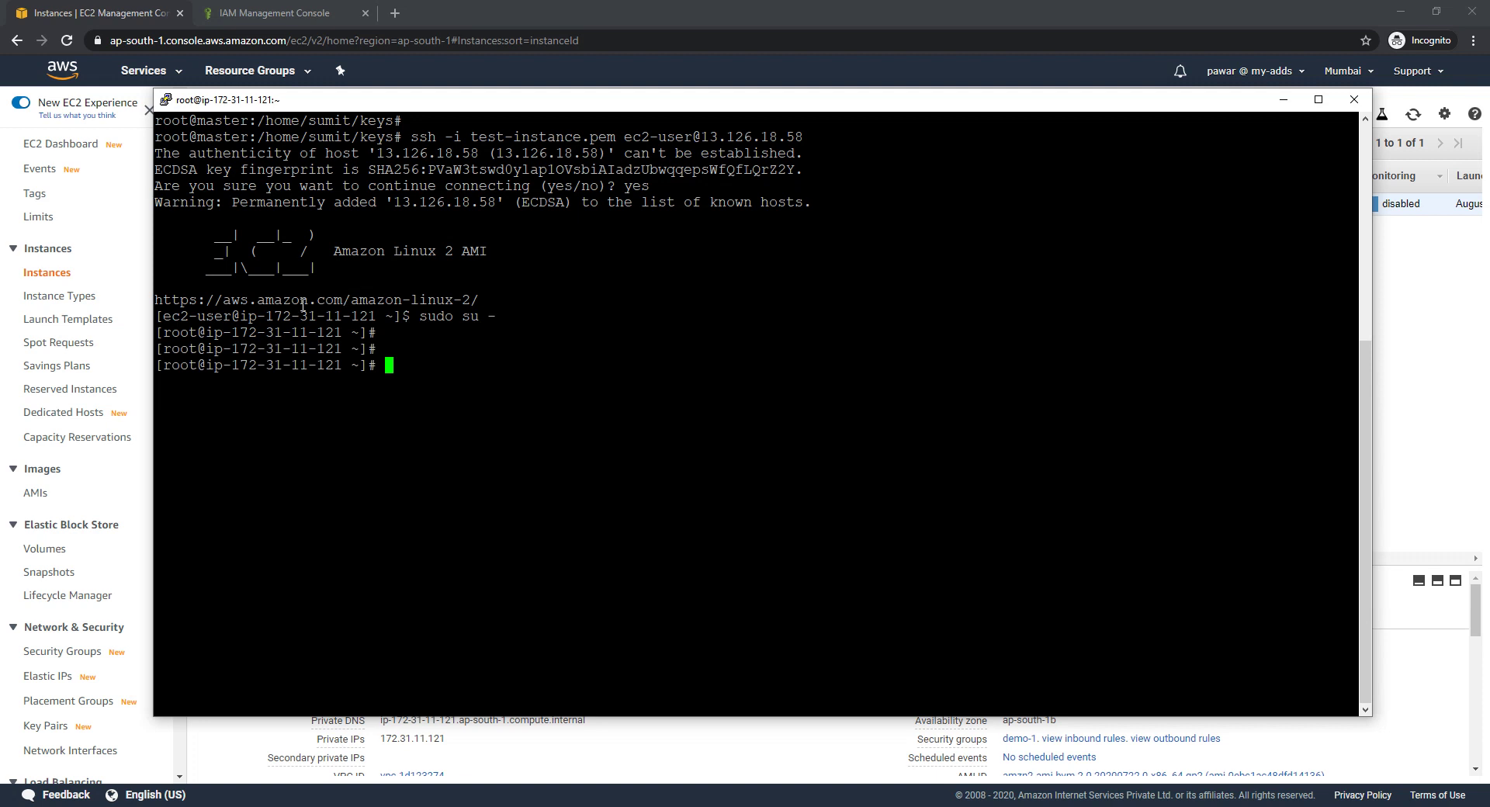
left_click_drag(336, 252, 489, 252)
type("aws help")
key("Return")
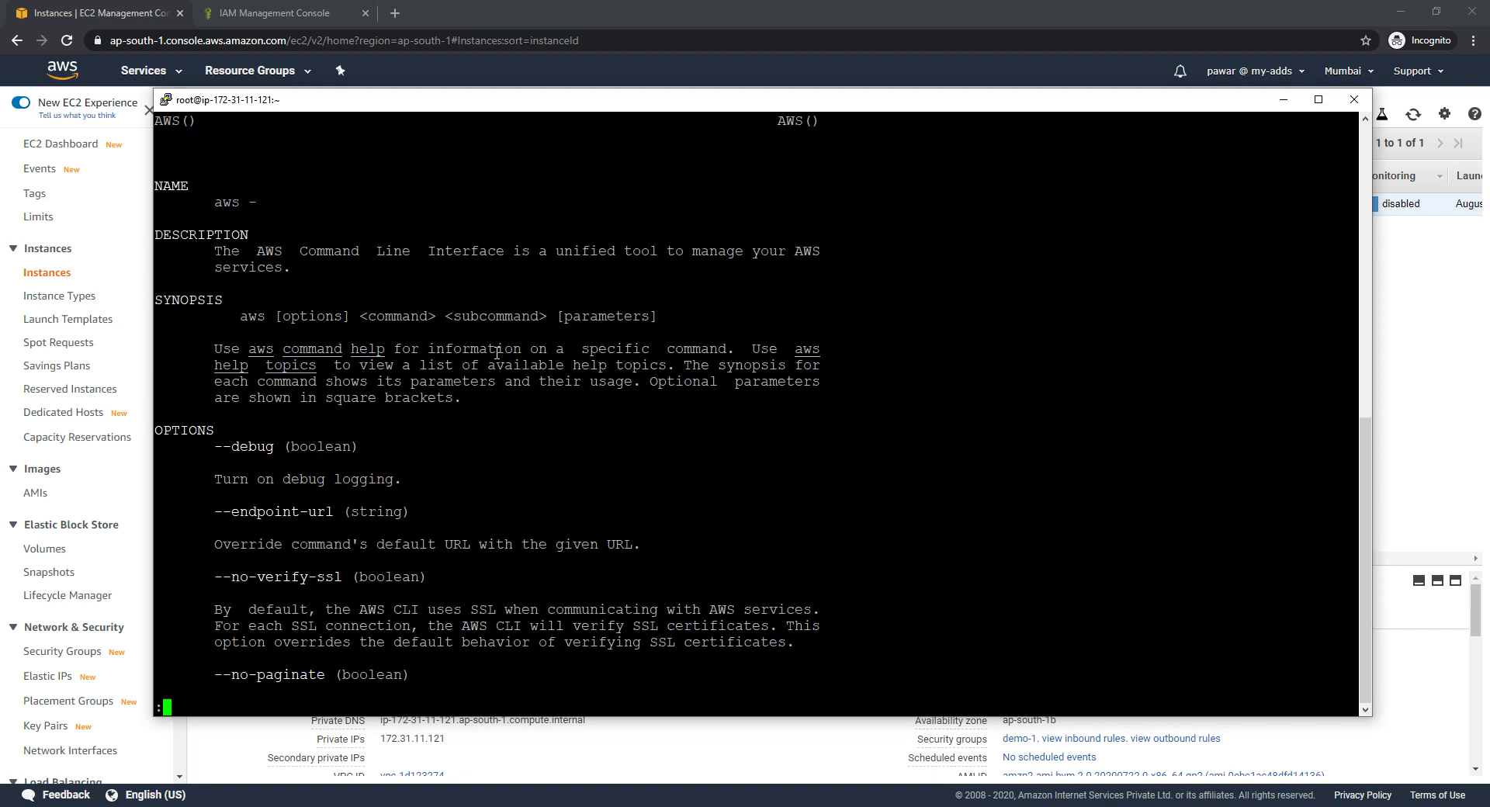
key("q")
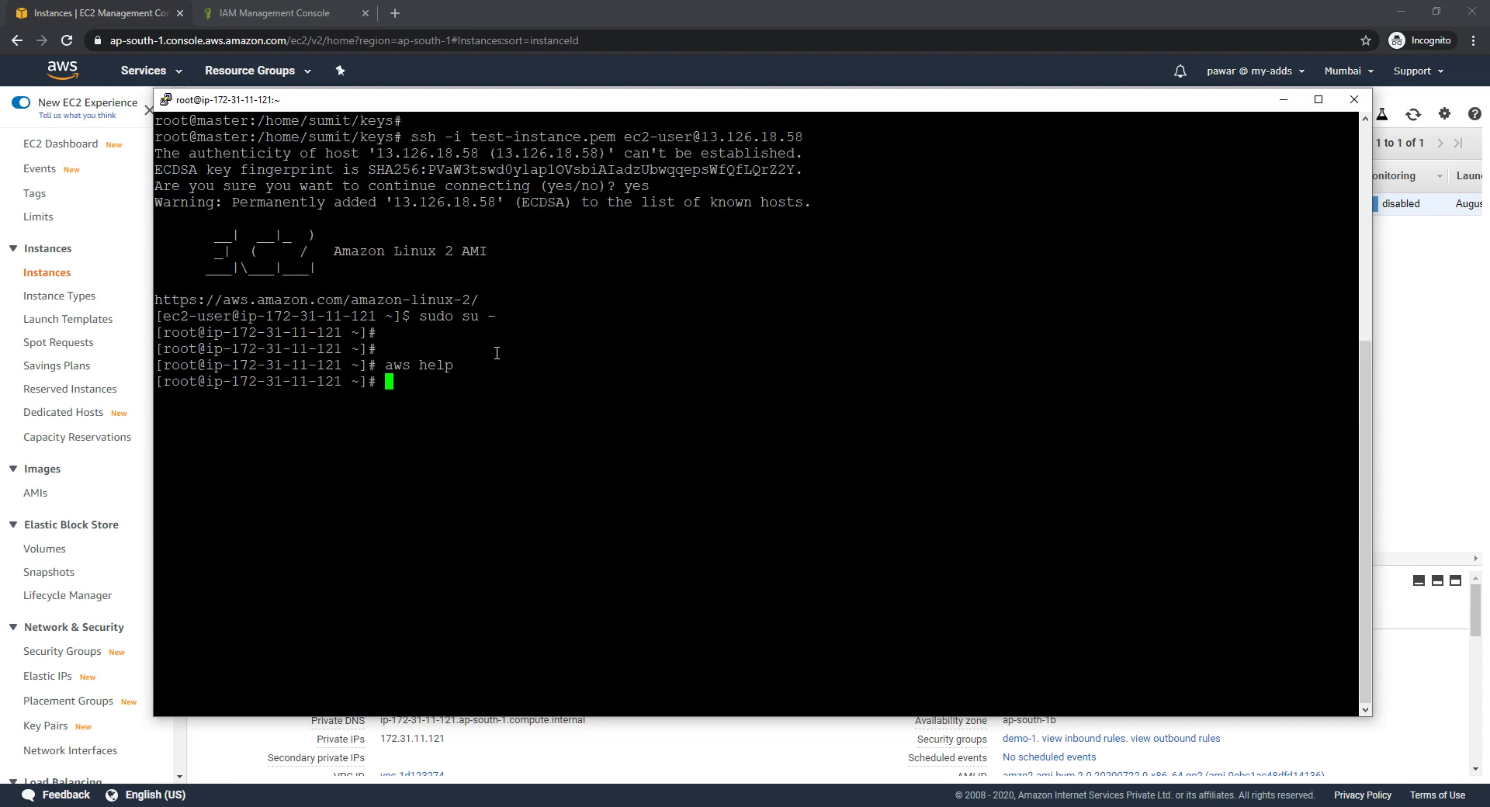
Run aws s3 ls from the root shell
key("Return")
key("Return")
double_click(374, 256)
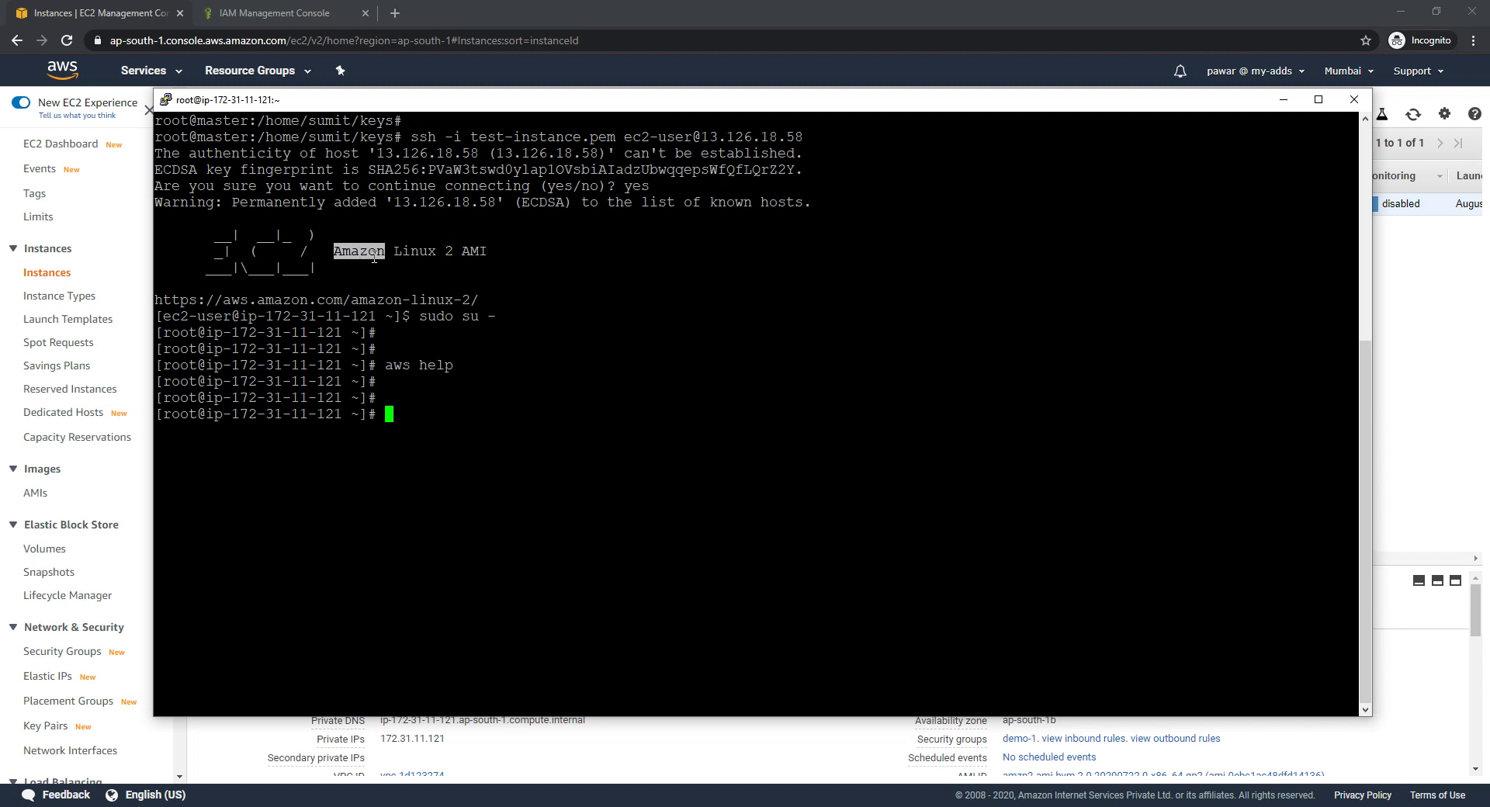
double_click(476, 254)
double_click(398, 365)
left_click(633, 407)
type("aws s3 ls")
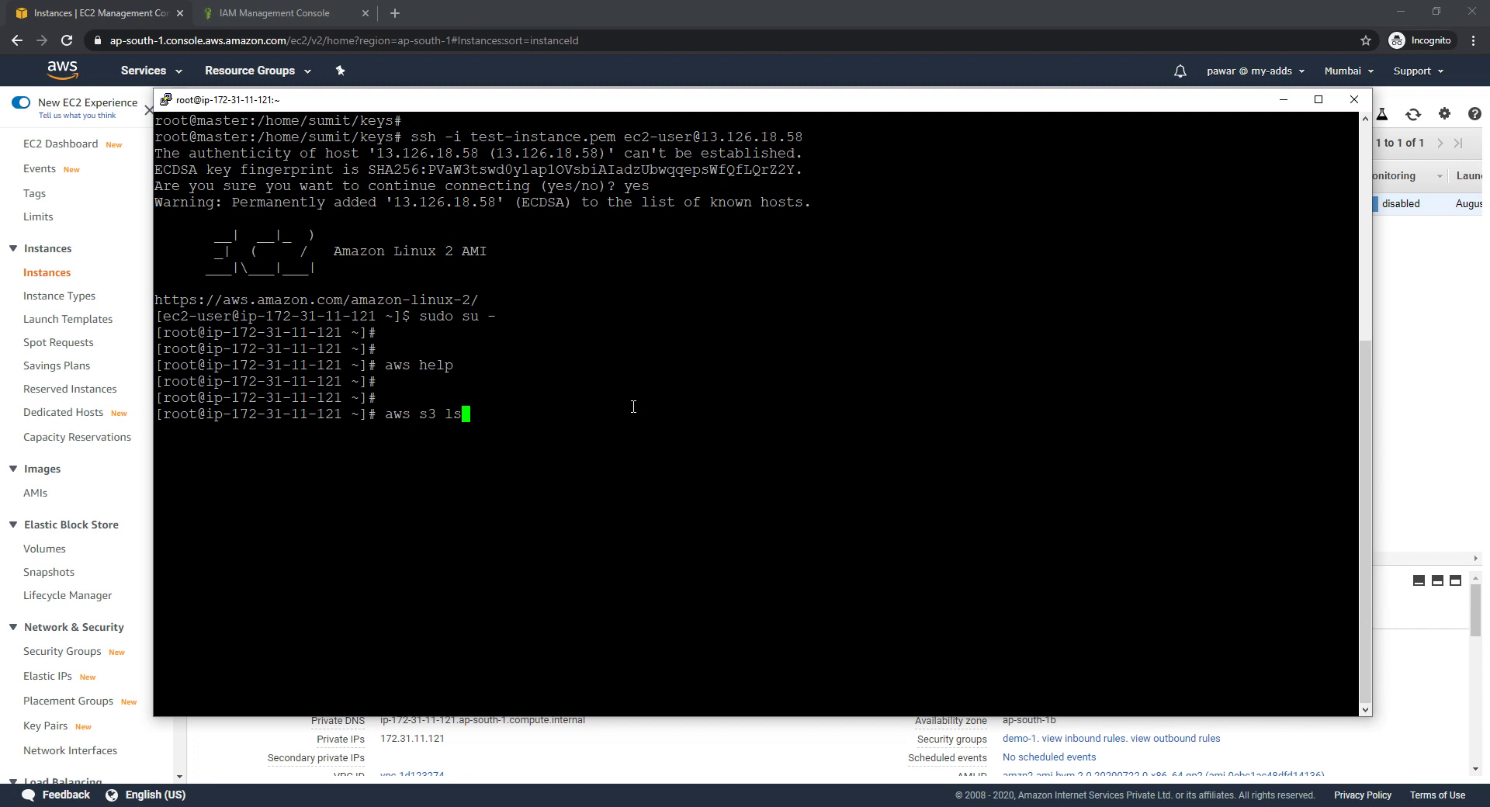
key("Return")
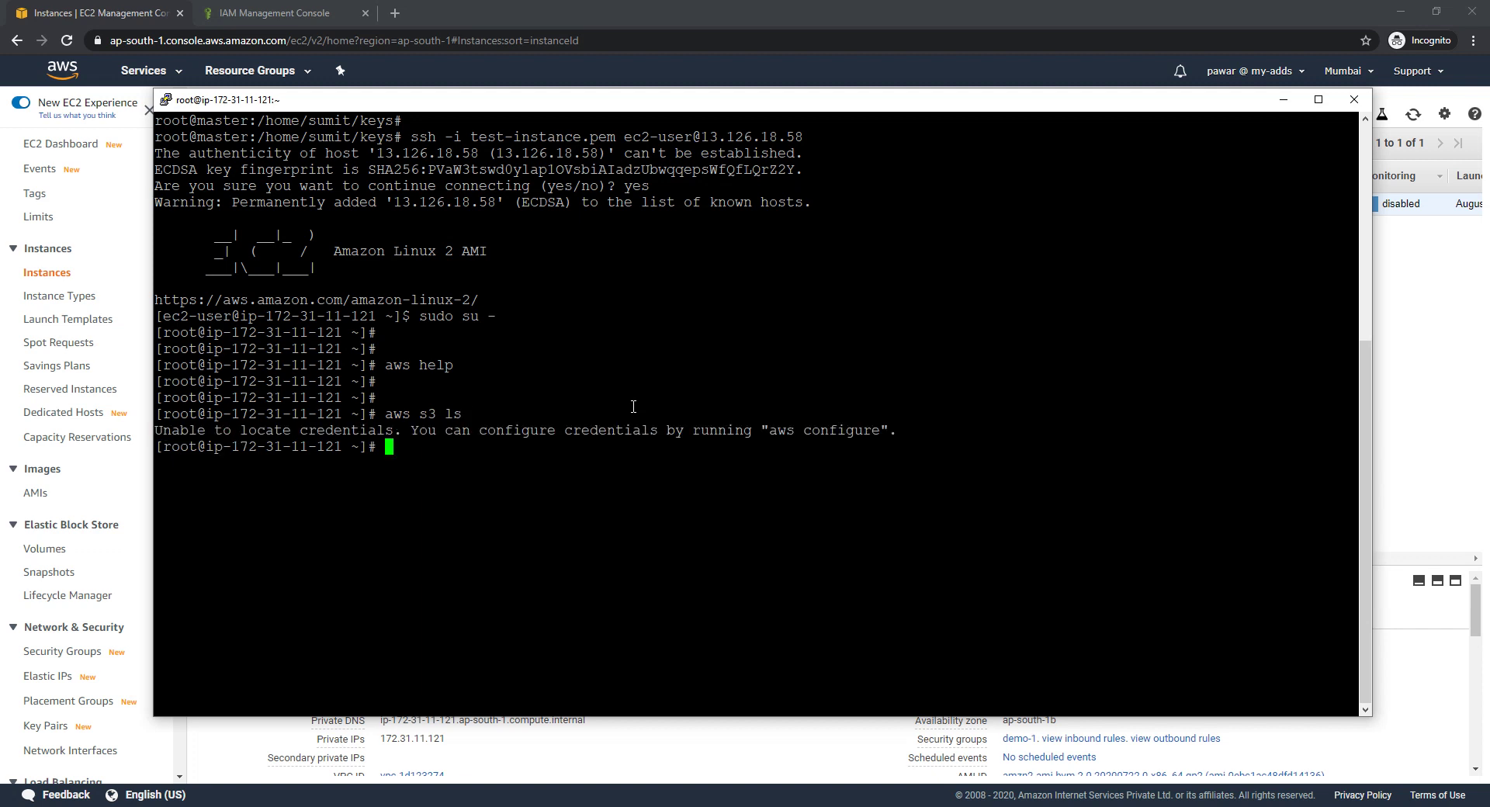
Examine the 'Unable to locate credentials' error and its aws configure suggestion
left_click_drag(769, 430, 885, 435)
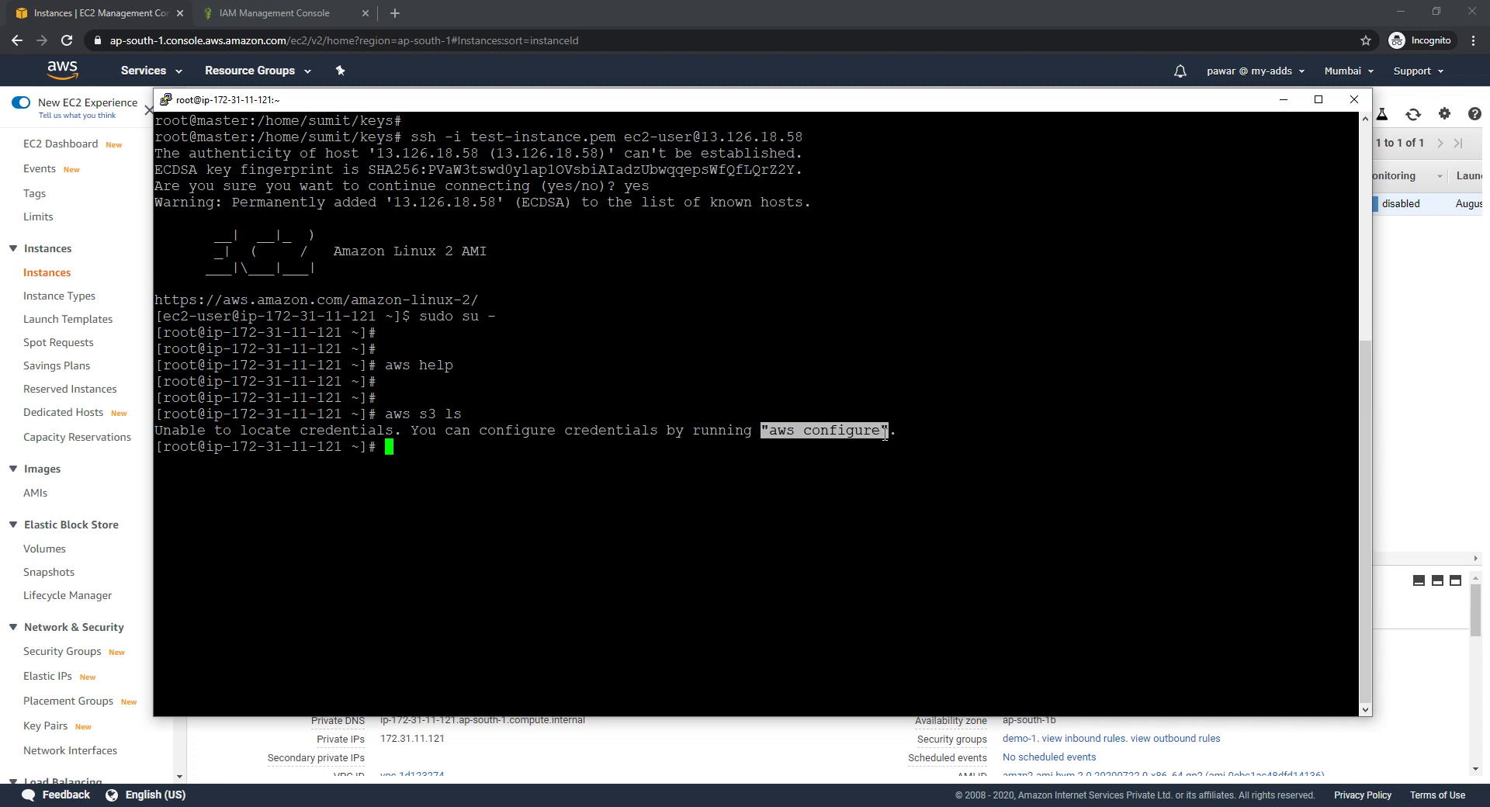
double_click(861, 428)
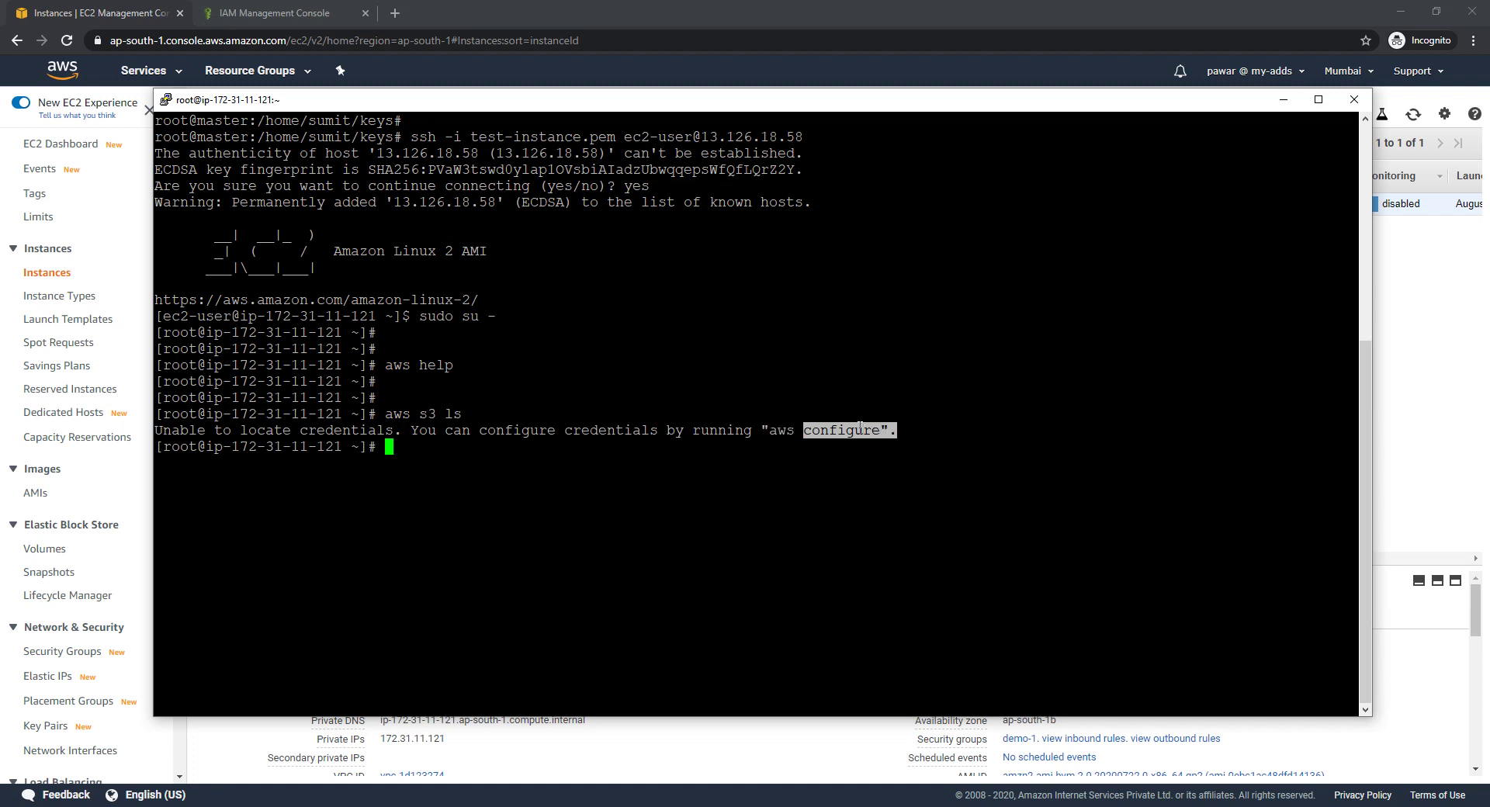
left_click(822, 437)
double_click(852, 436)
Go to the IAM console's Roles page and start creating a new role
left_click(273, 13)
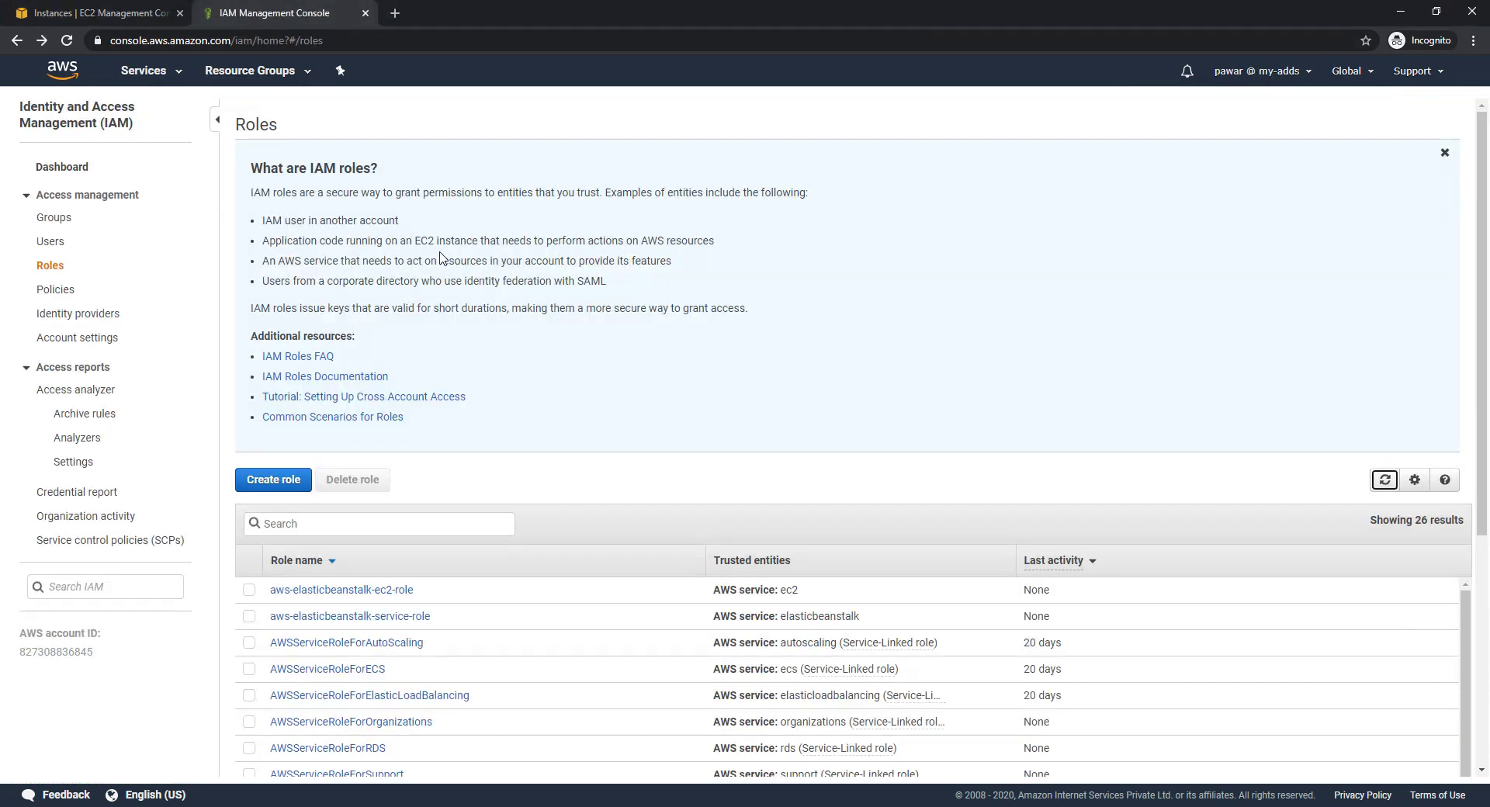
double_click(49, 109)
double_click(59, 124)
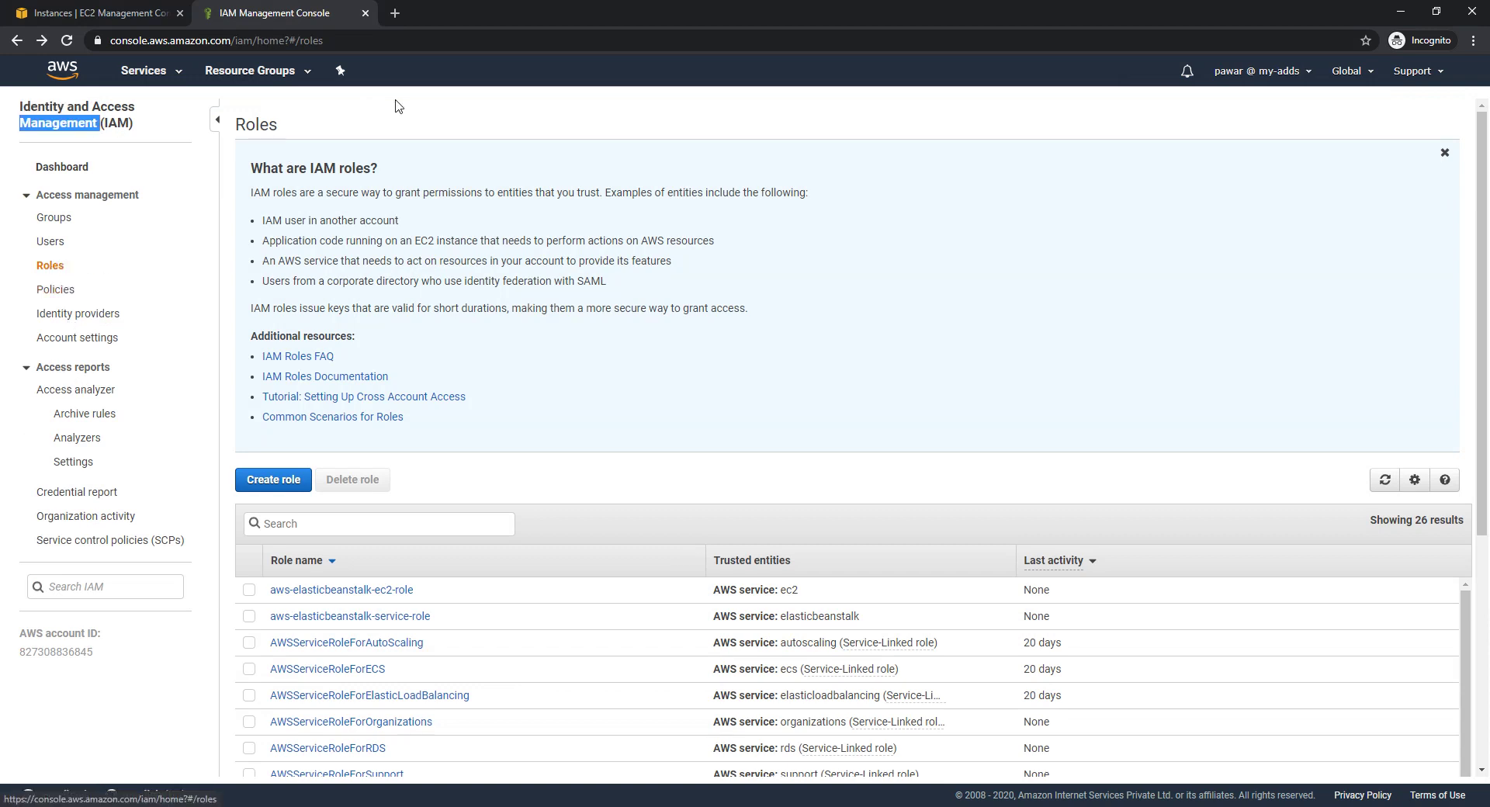
left_click(273, 475)
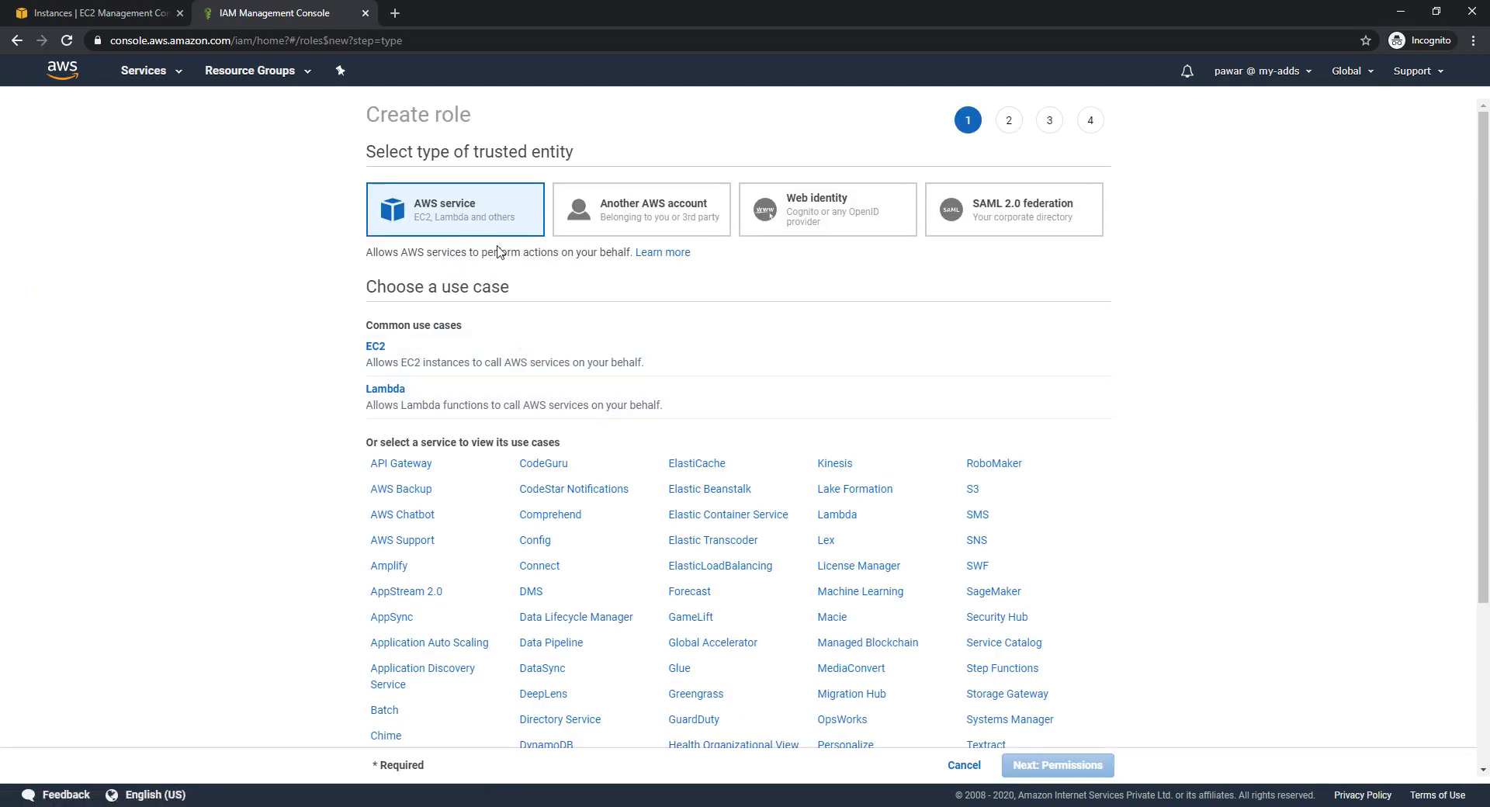
left_click_drag(473, 148, 576, 156)
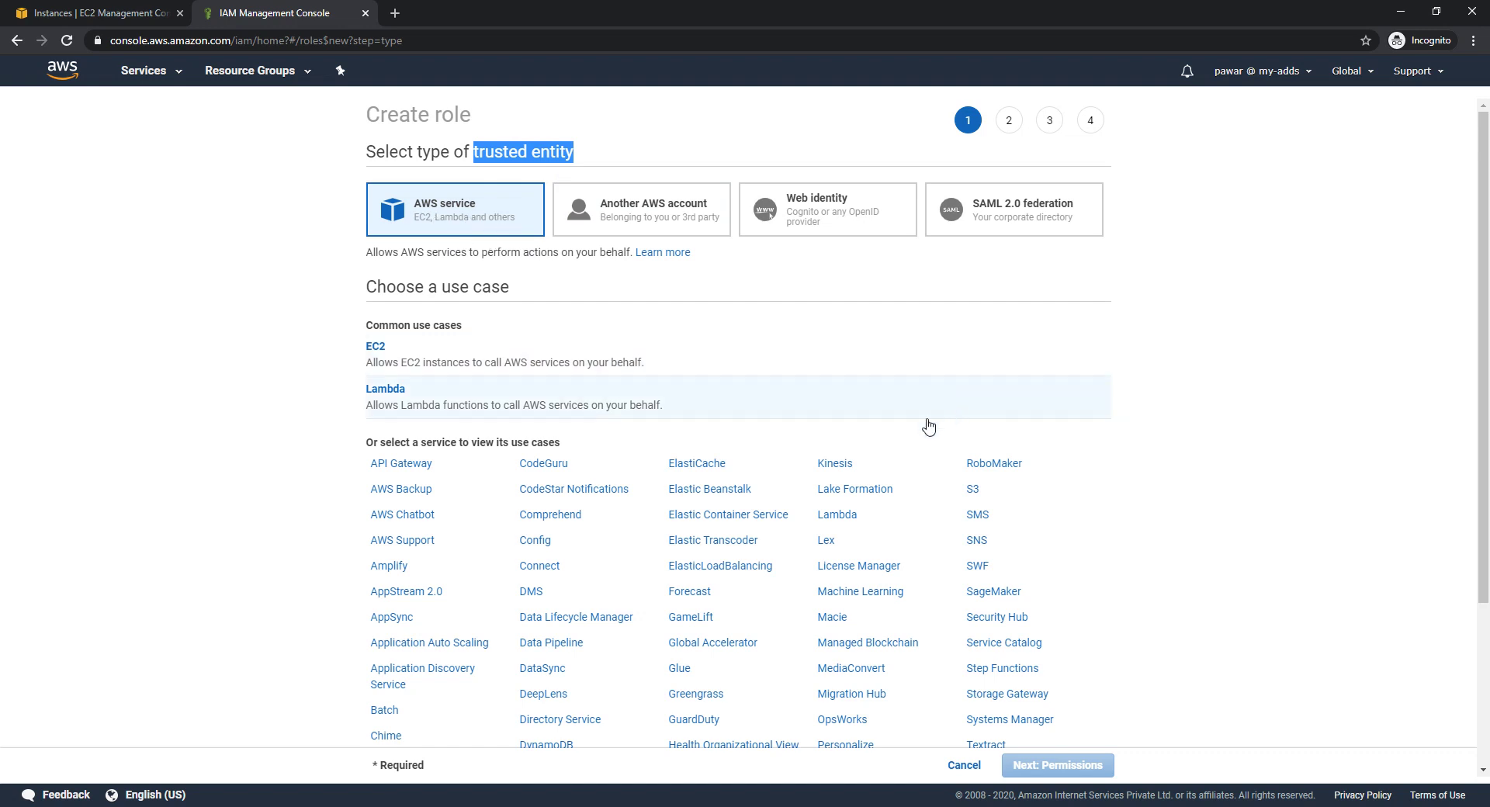
Choose AWS service with the EC2 use case as the trusted entity and continue to permissions
scroll(701, 426, "down", 3)
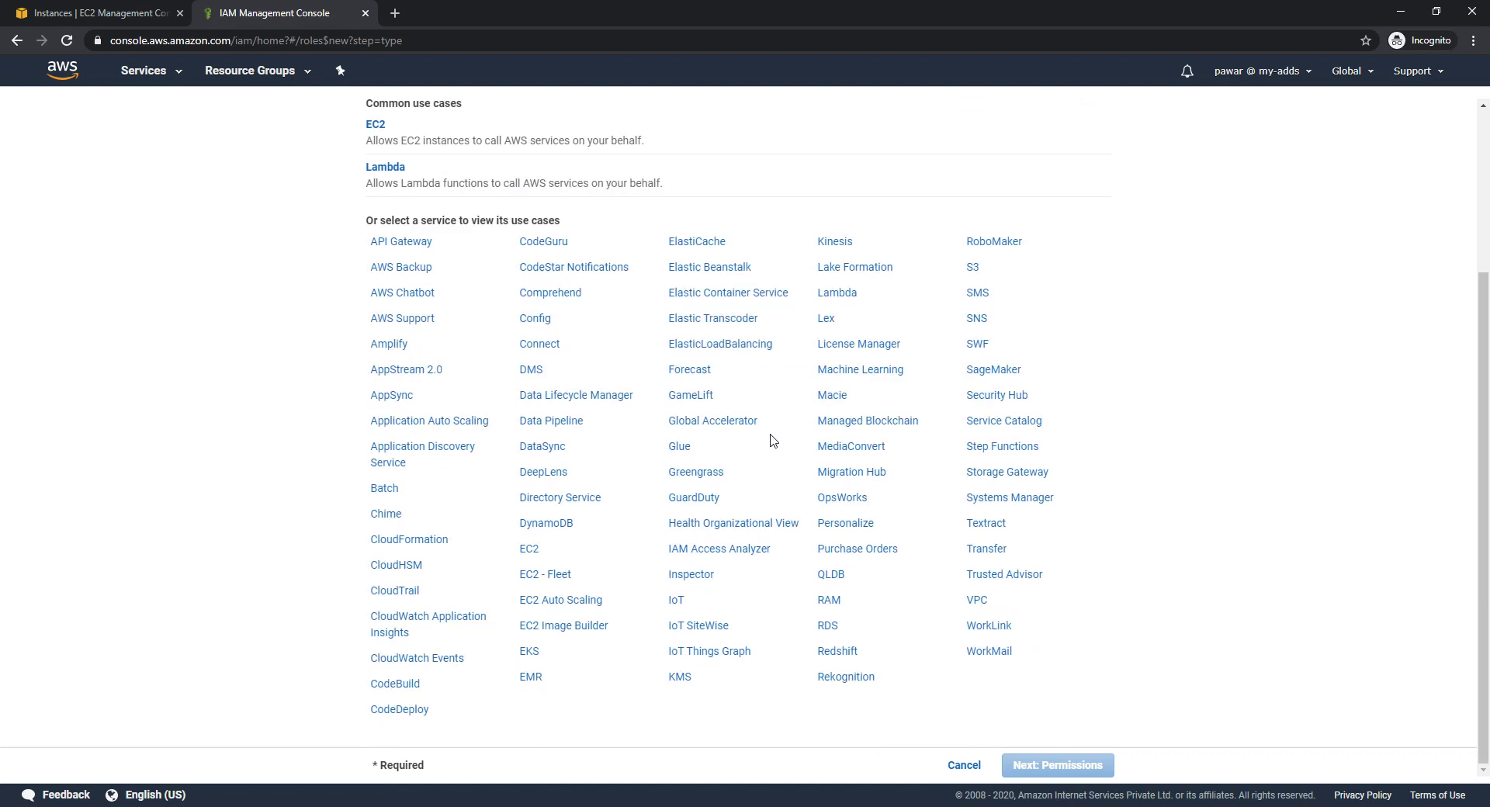
scroll(914, 471, "up", 3)
left_click(463, 211)
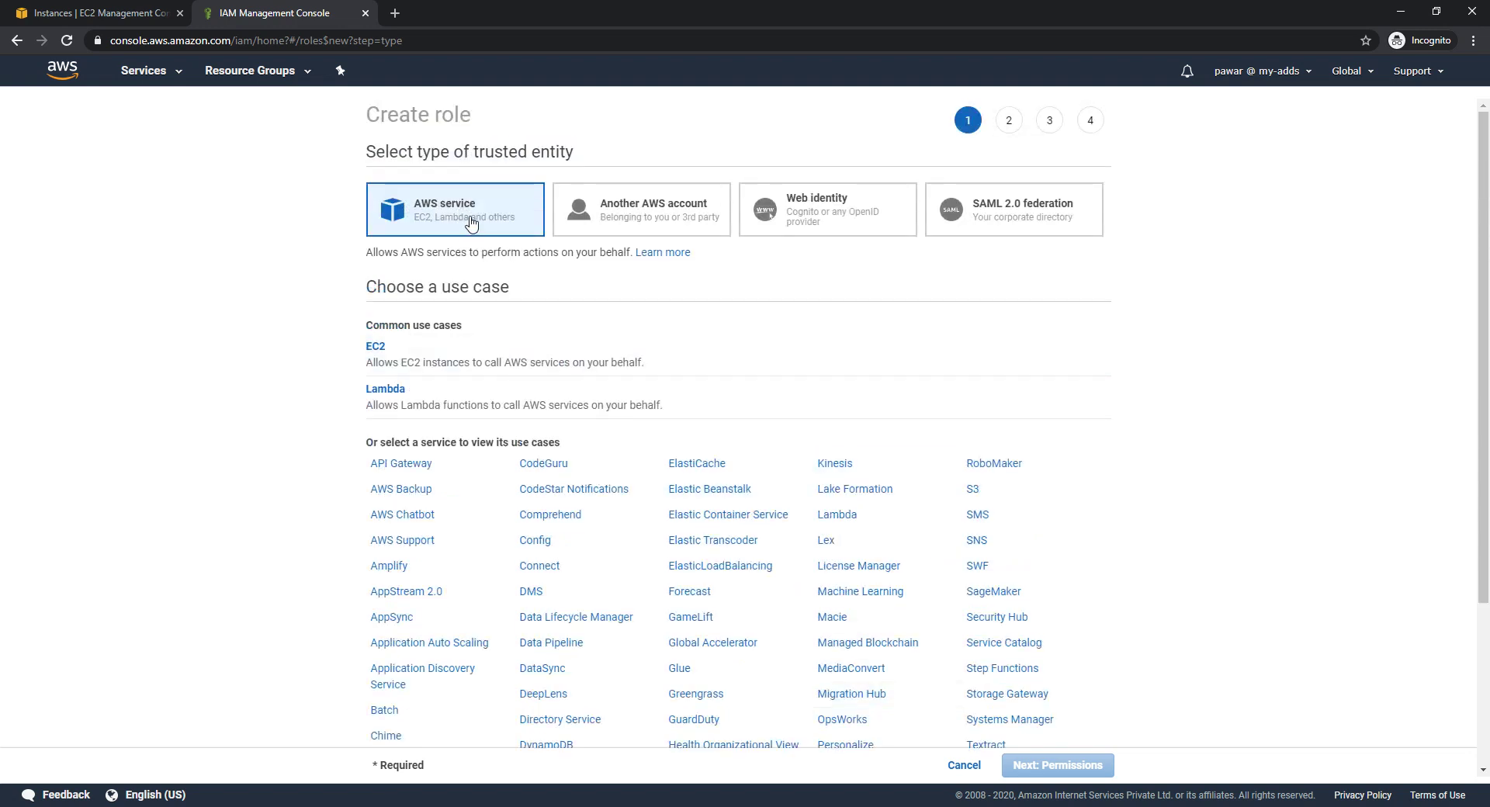
left_click(386, 350)
scroll(896, 458, "down", 3)
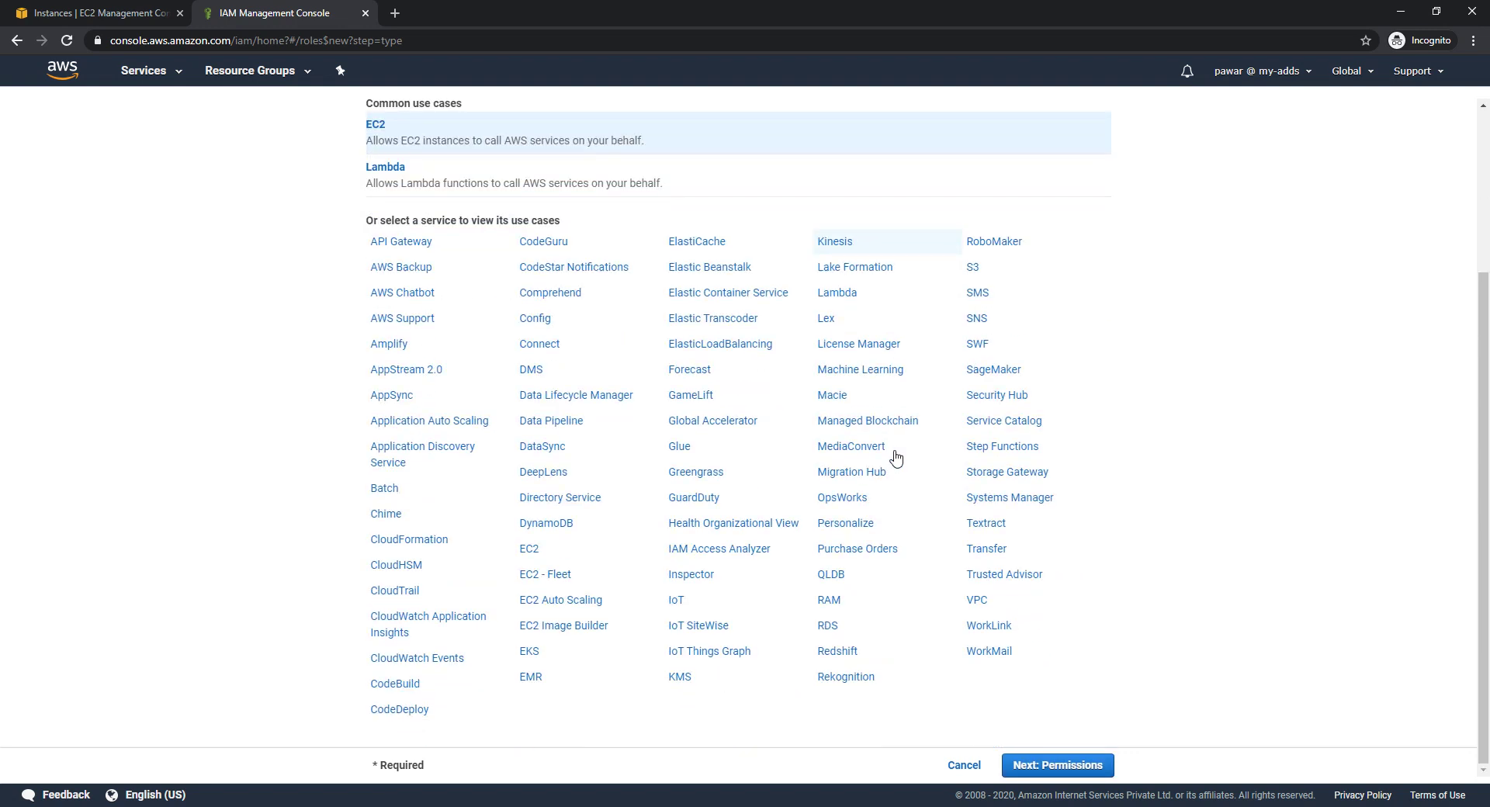
left_click(1057, 765)
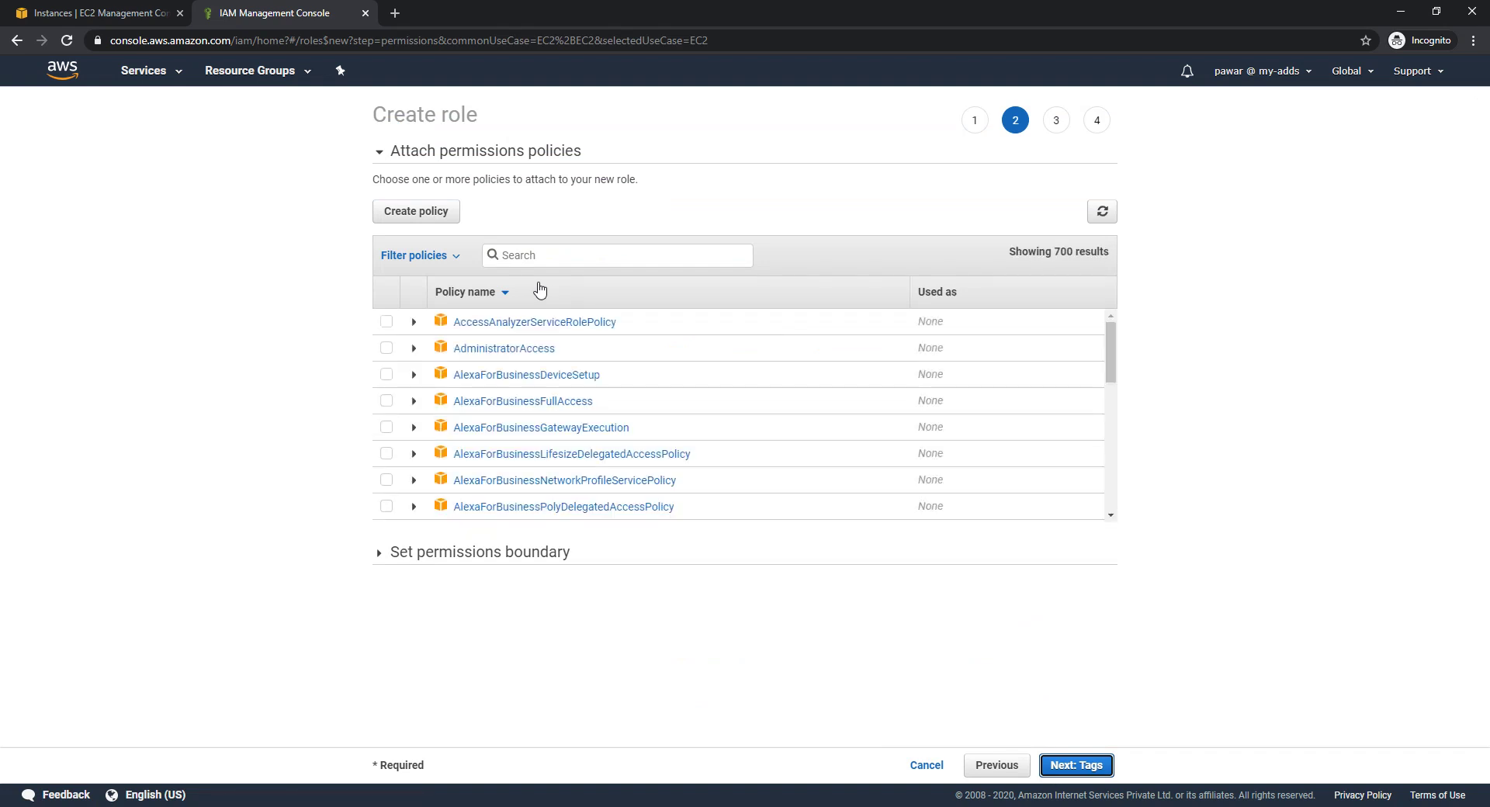
Search policies for s3, select AmazonS3ReadOnlyAccess and review its summary before tags
left_click(555, 258)
type("s3")
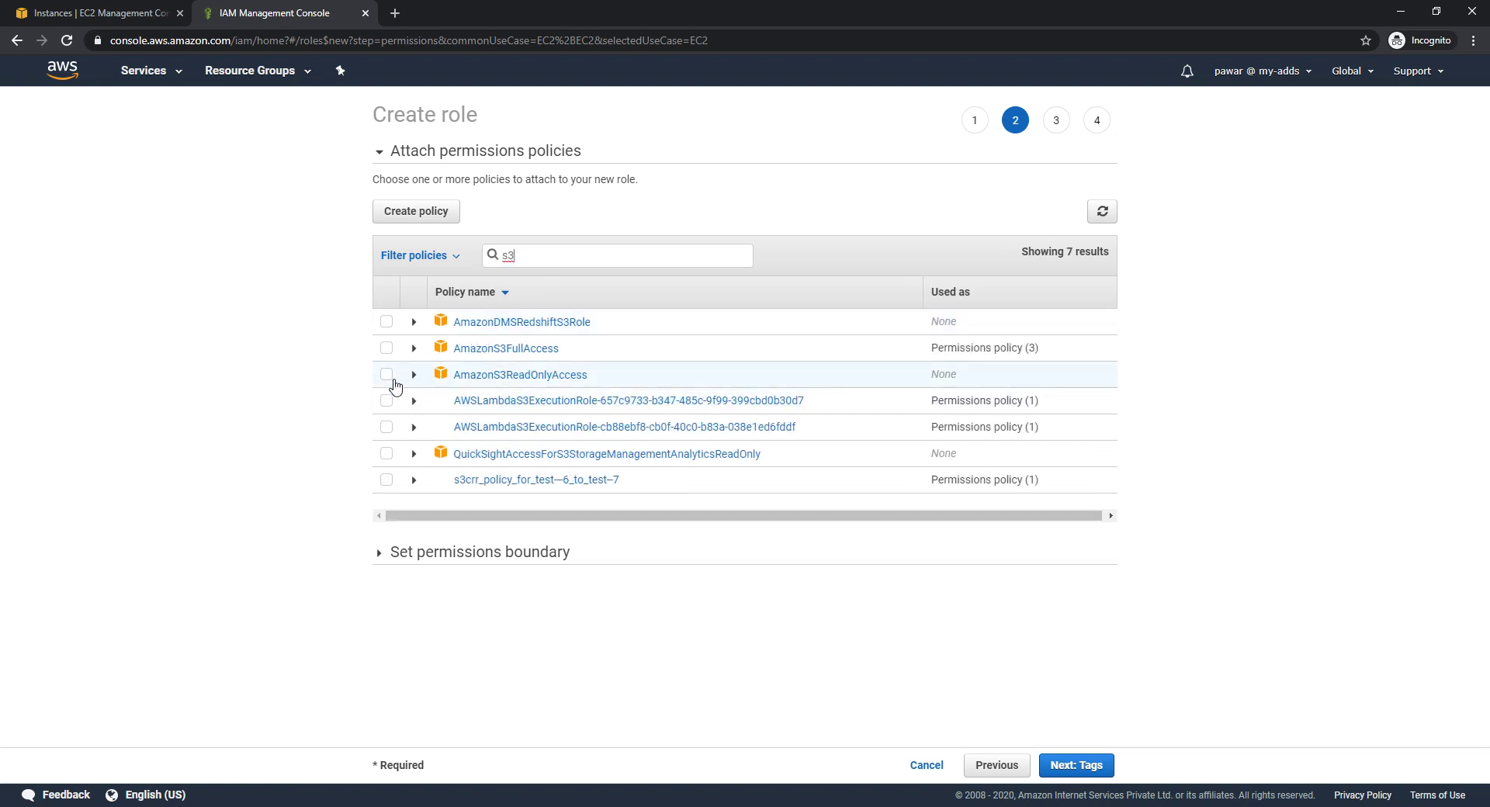
left_click(386, 375)
left_click(413, 384)
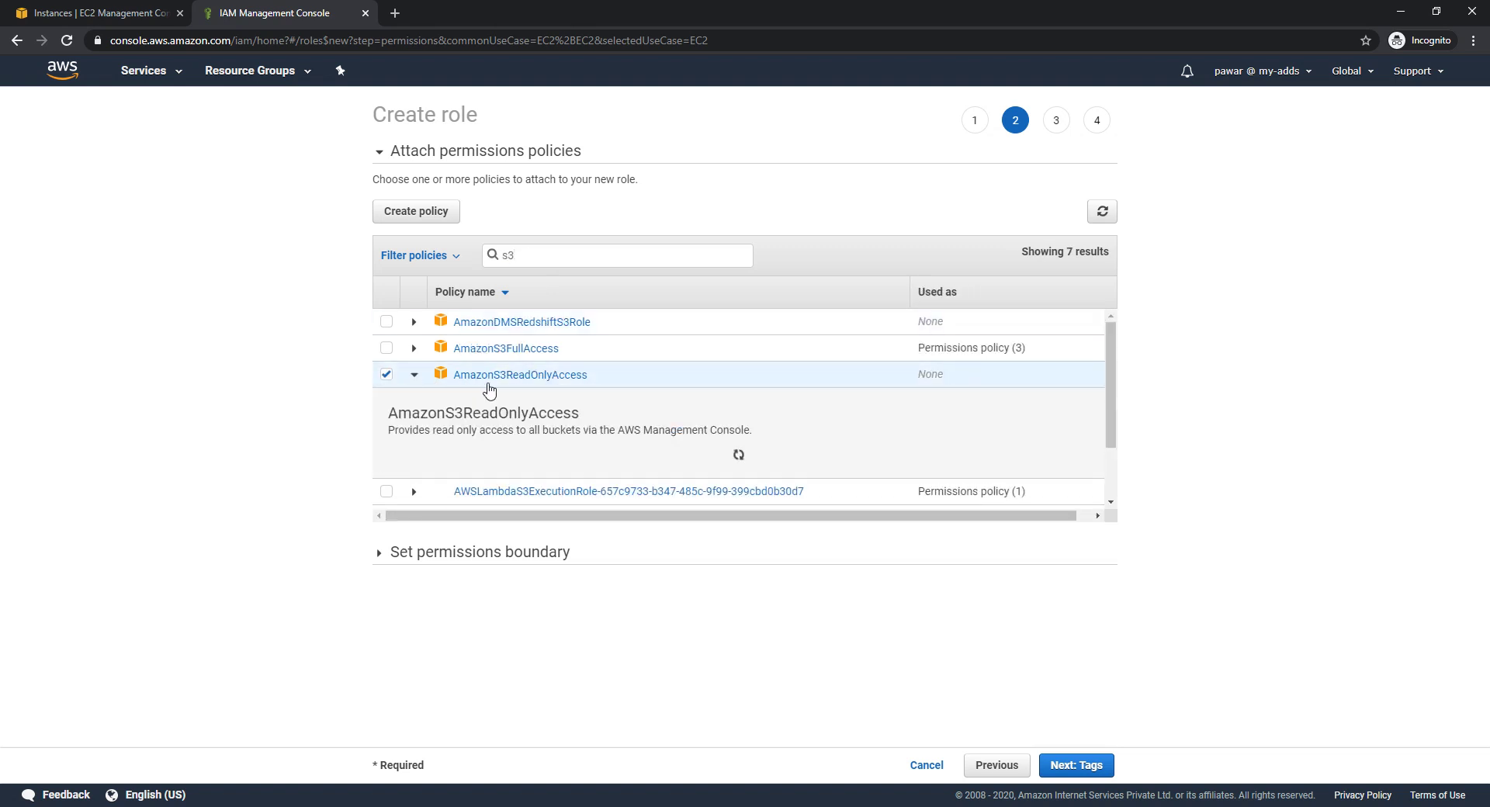
scroll(779, 427, "down", 1)
scroll(780, 427, "down", 2)
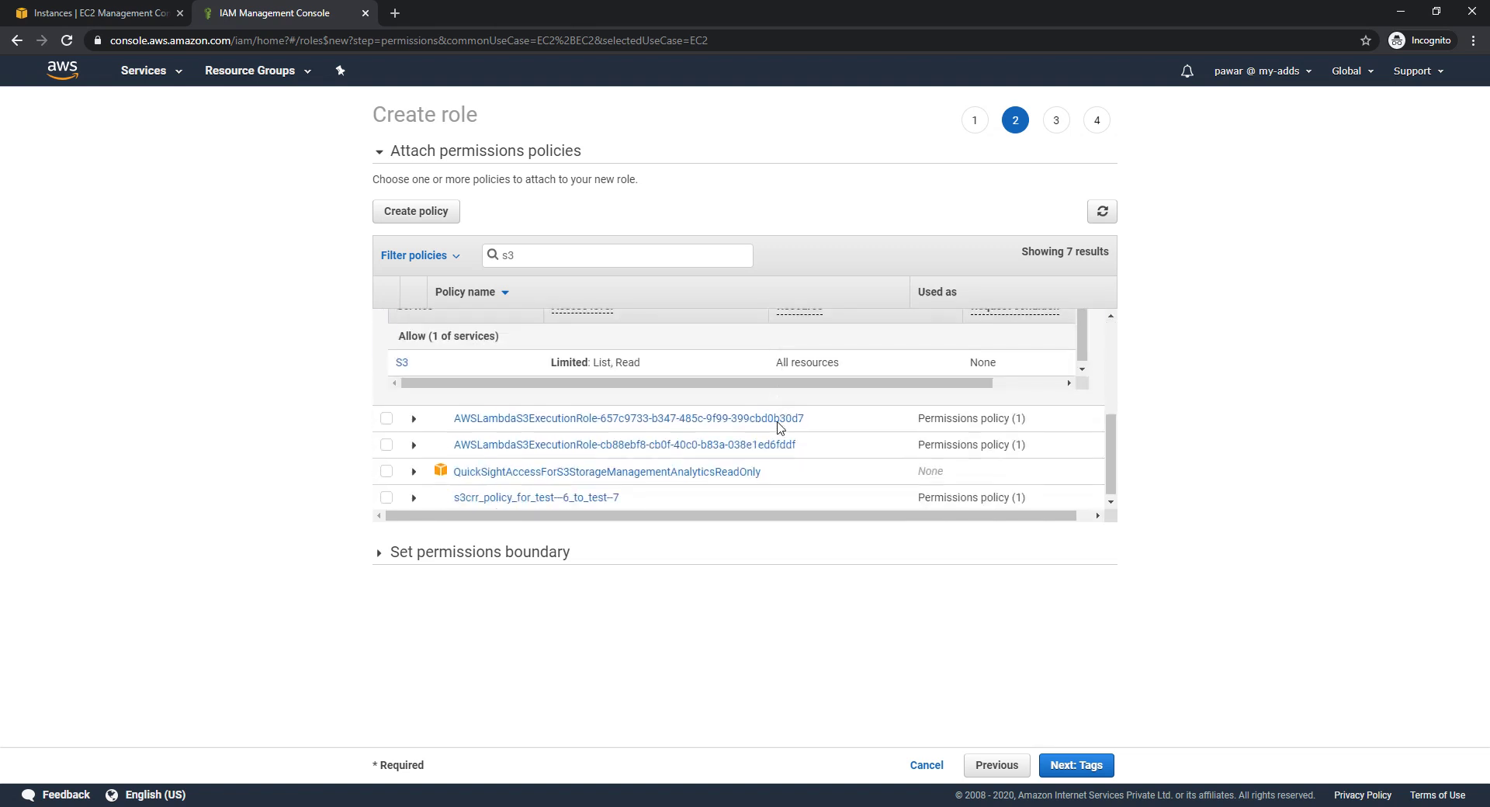
scroll(807, 395, "up", 1)
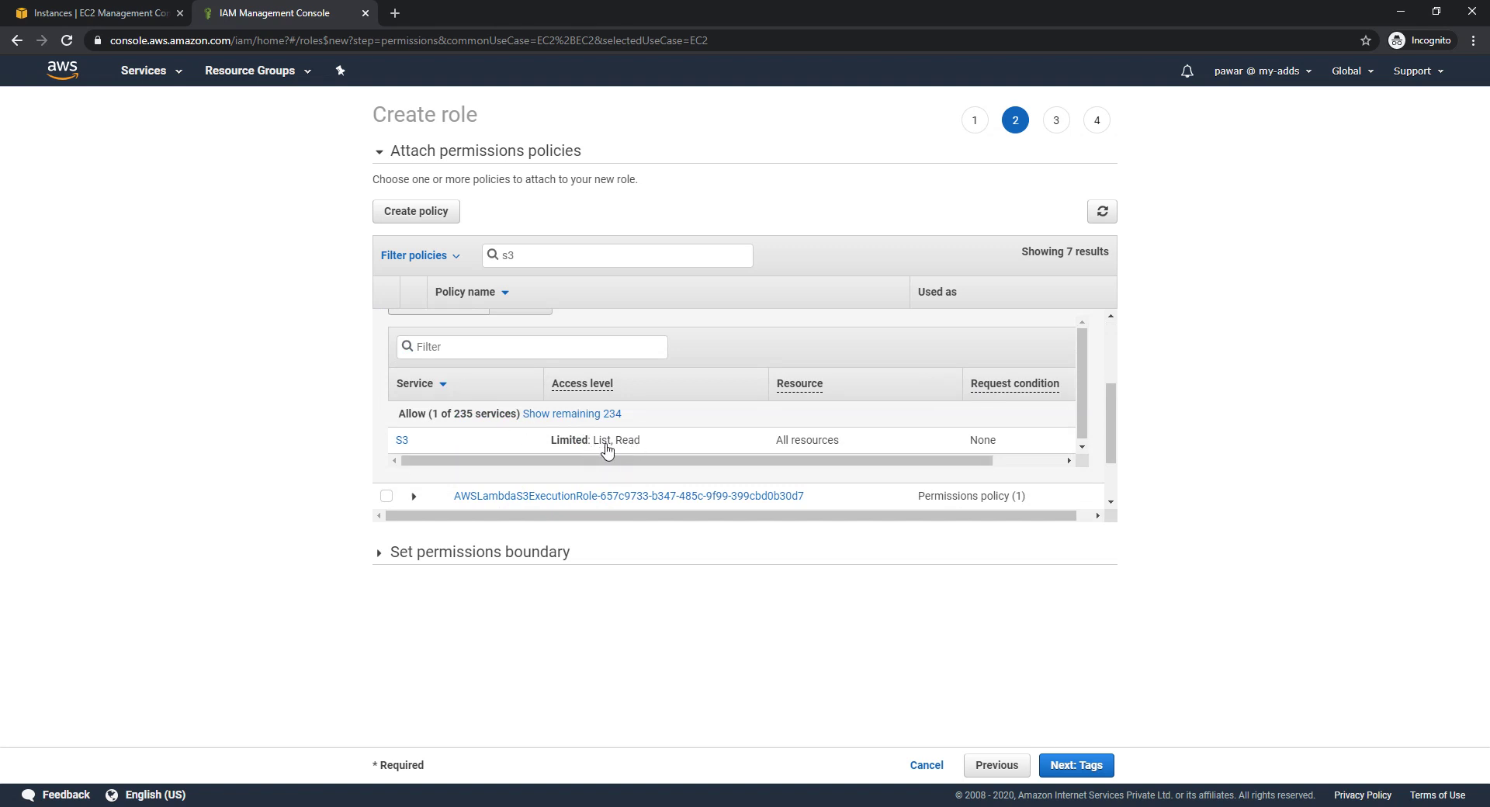
scroll(610, 463, "right", 2)
scroll(610, 463, "left", 2)
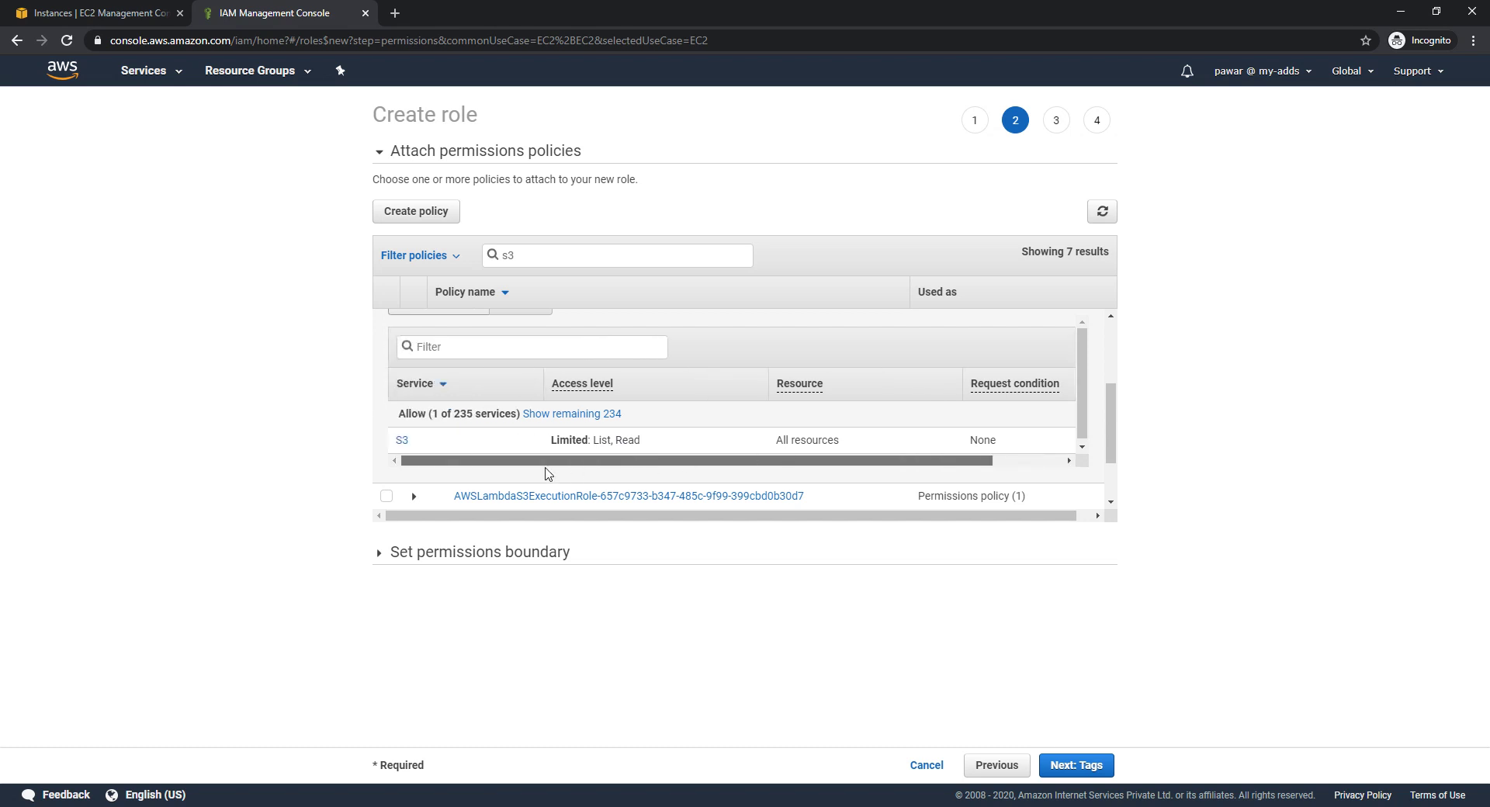
left_click(1076, 765)
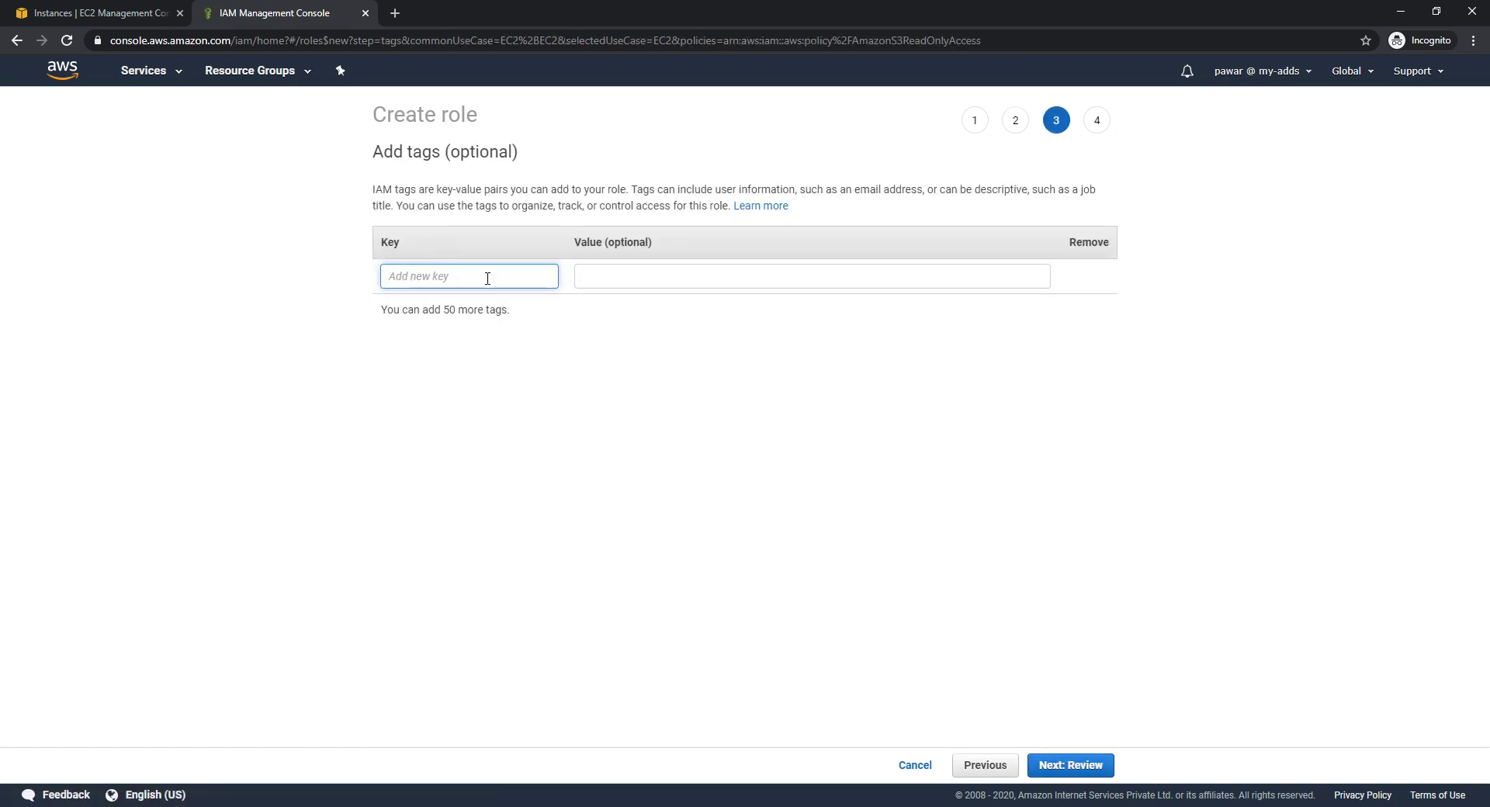
Skip tags, name the role Mys3Role, review its default description, and create it
left_click(1103, 774)
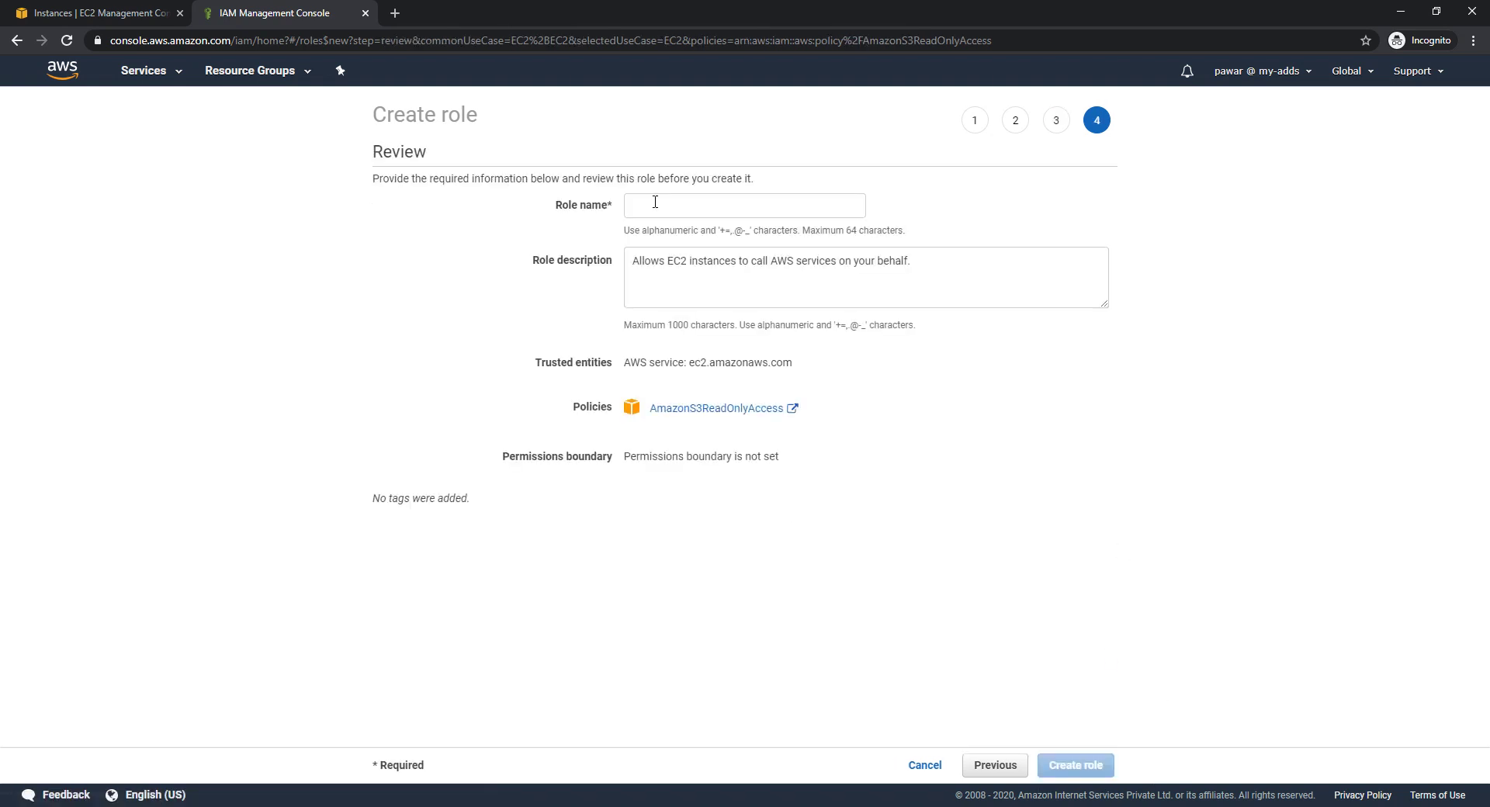
left_click(657, 204)
type("My")
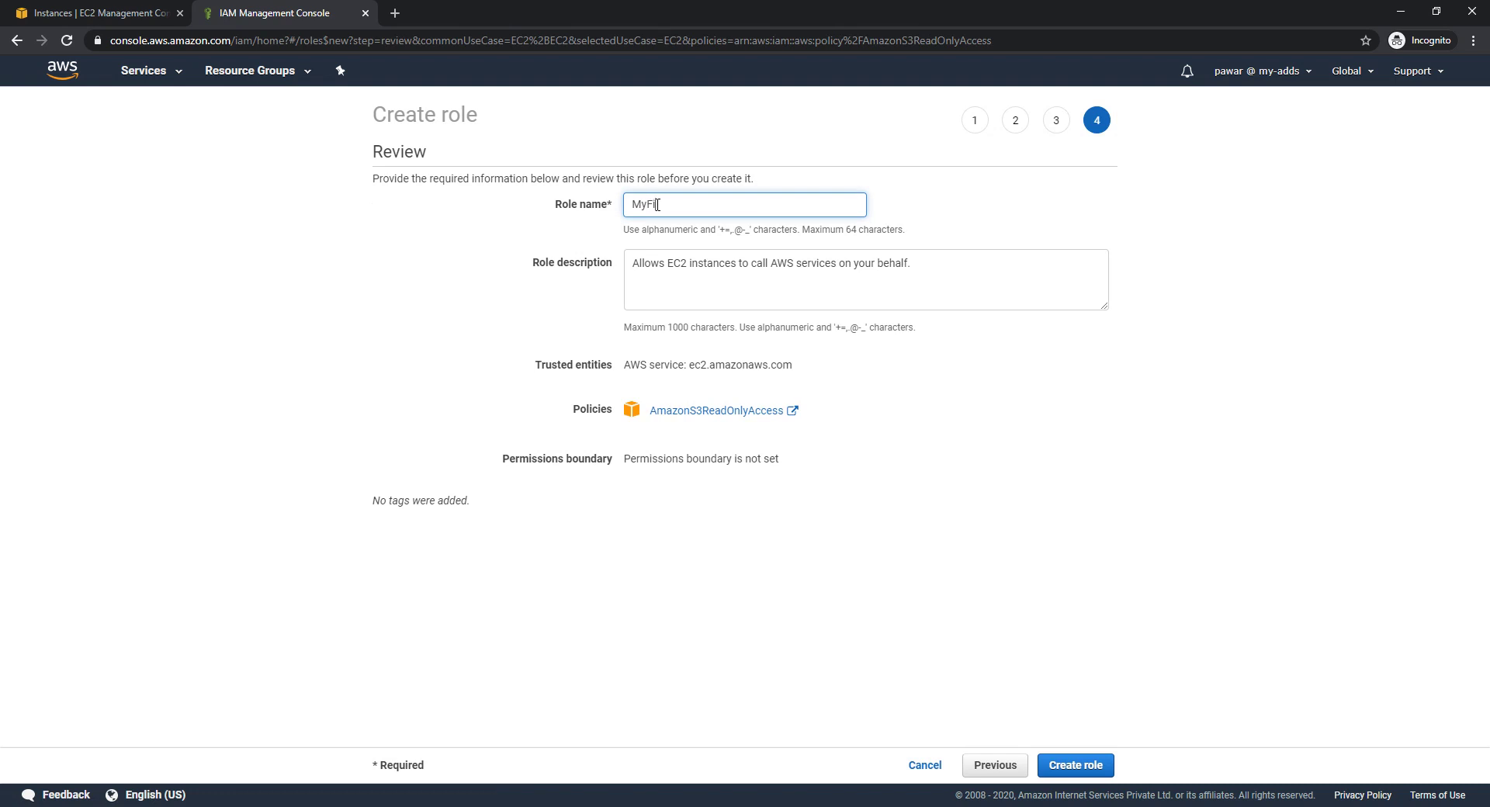
type("s3Role")
left_click(622, 283)
double_click(623, 283)
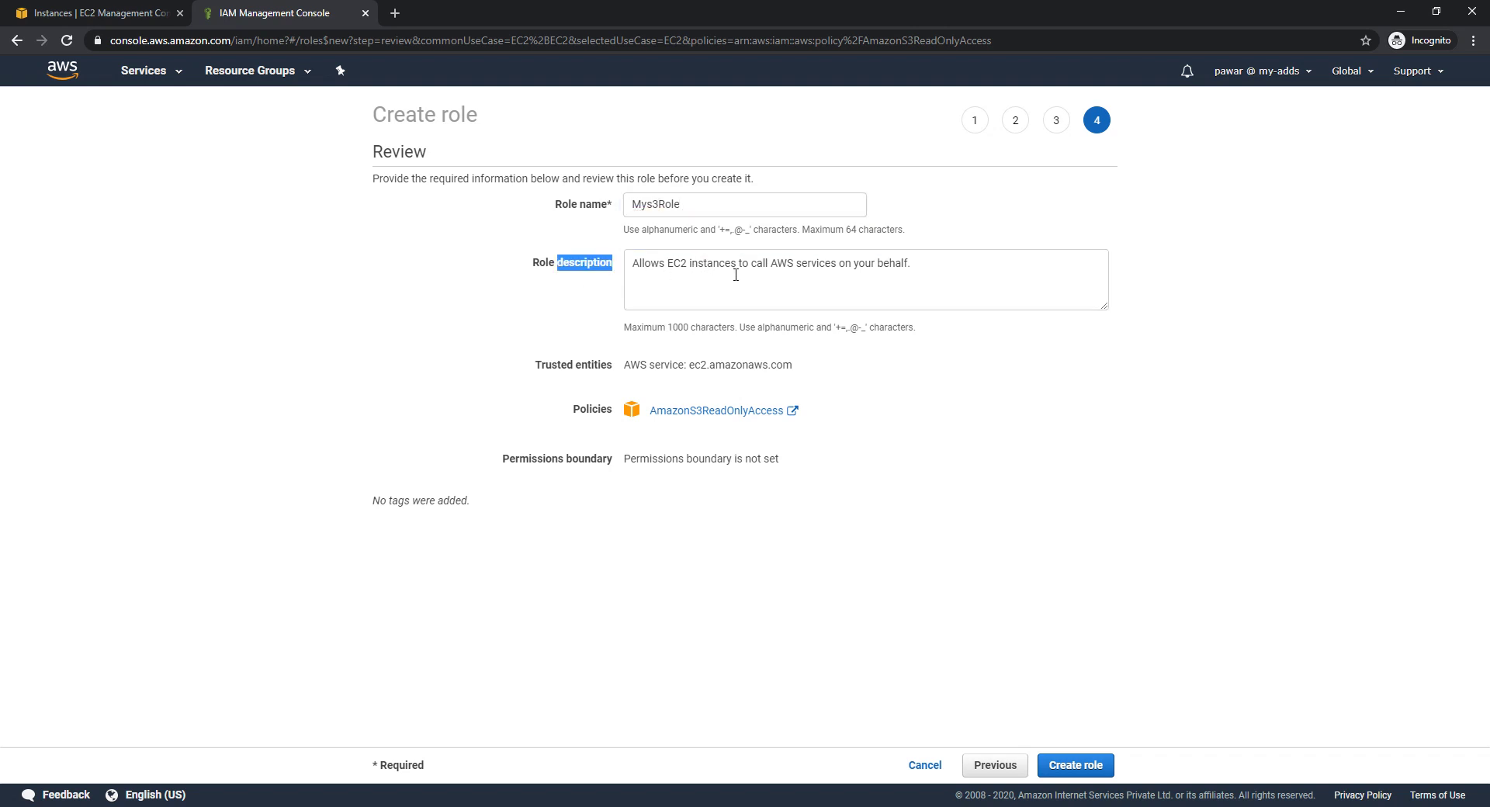
left_click_drag(772, 262, 926, 266)
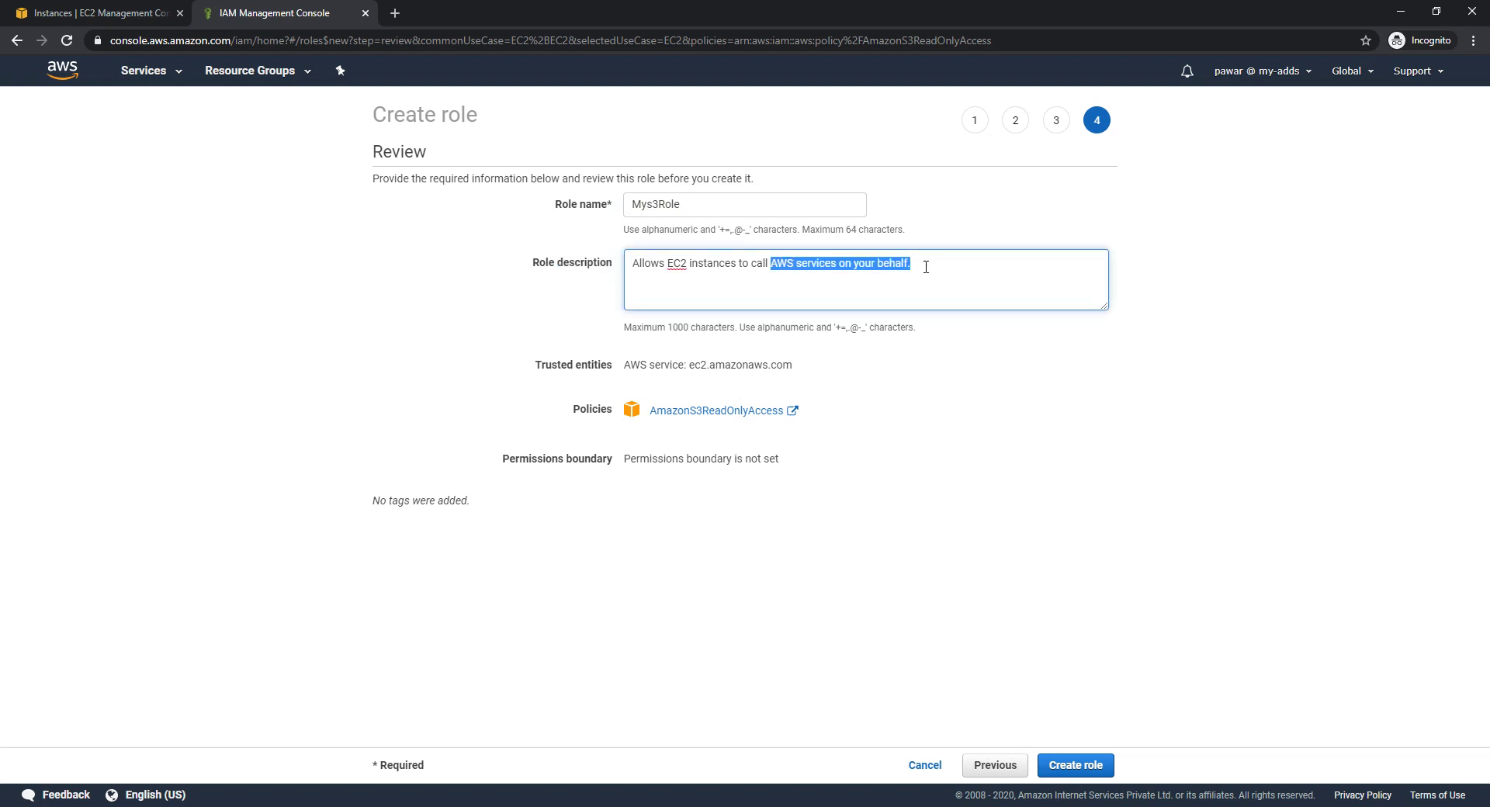
left_click(925, 267)
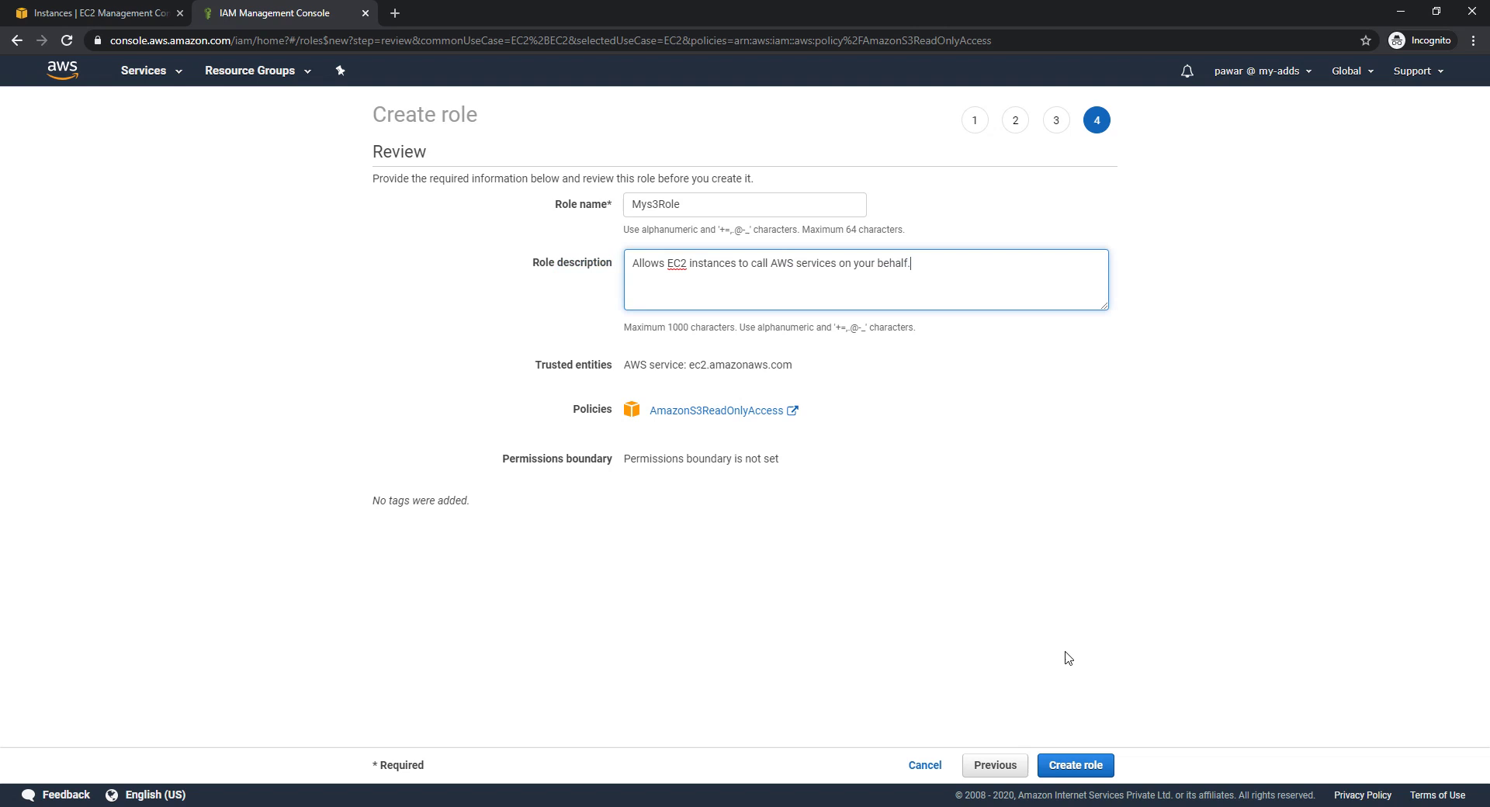
left_click(1069, 765)
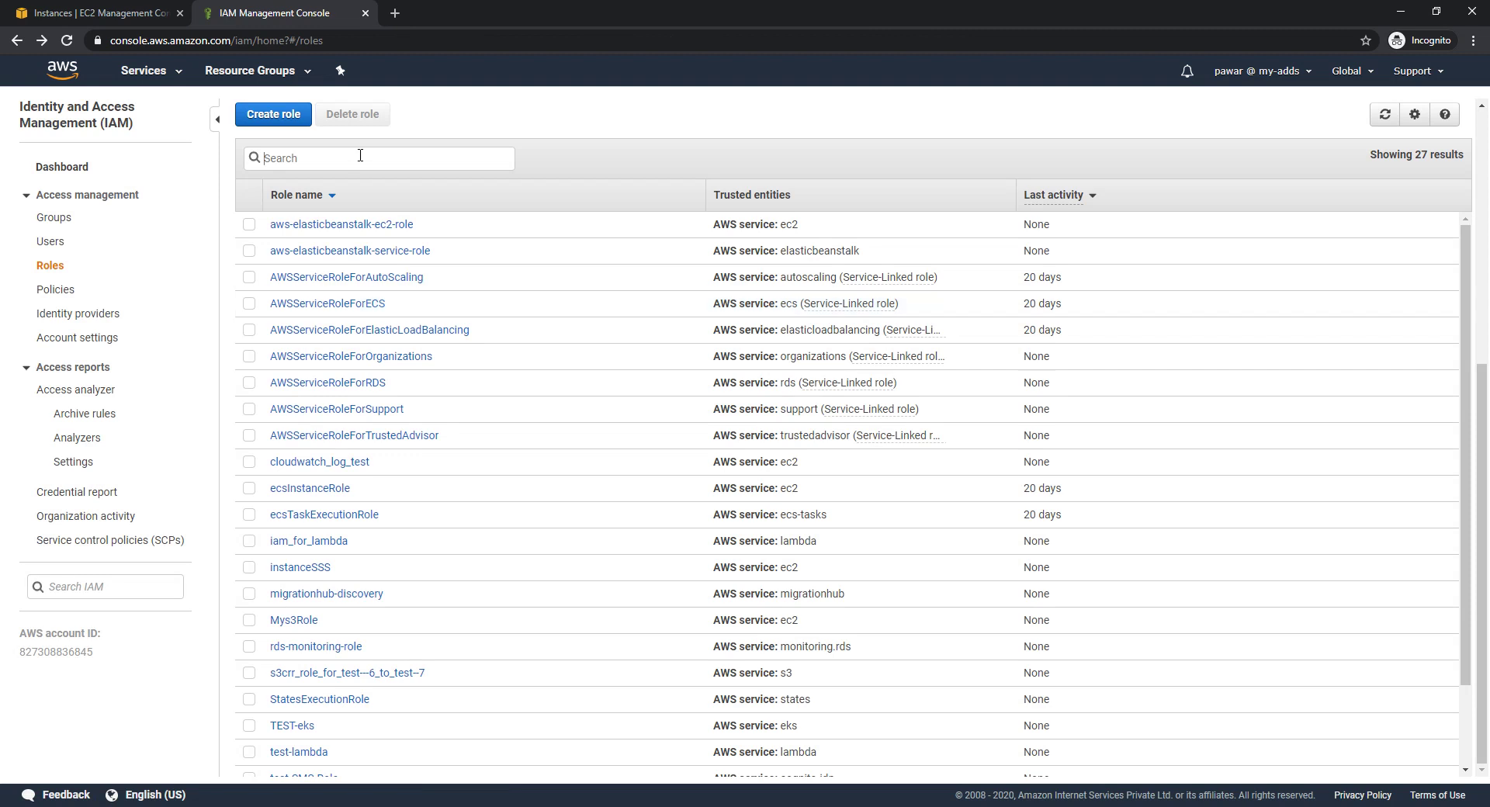
Find Mys3Role, confirm its AmazonS3ReadOnlyAccess List and Read access, and return to EC2 Instances
type("My")
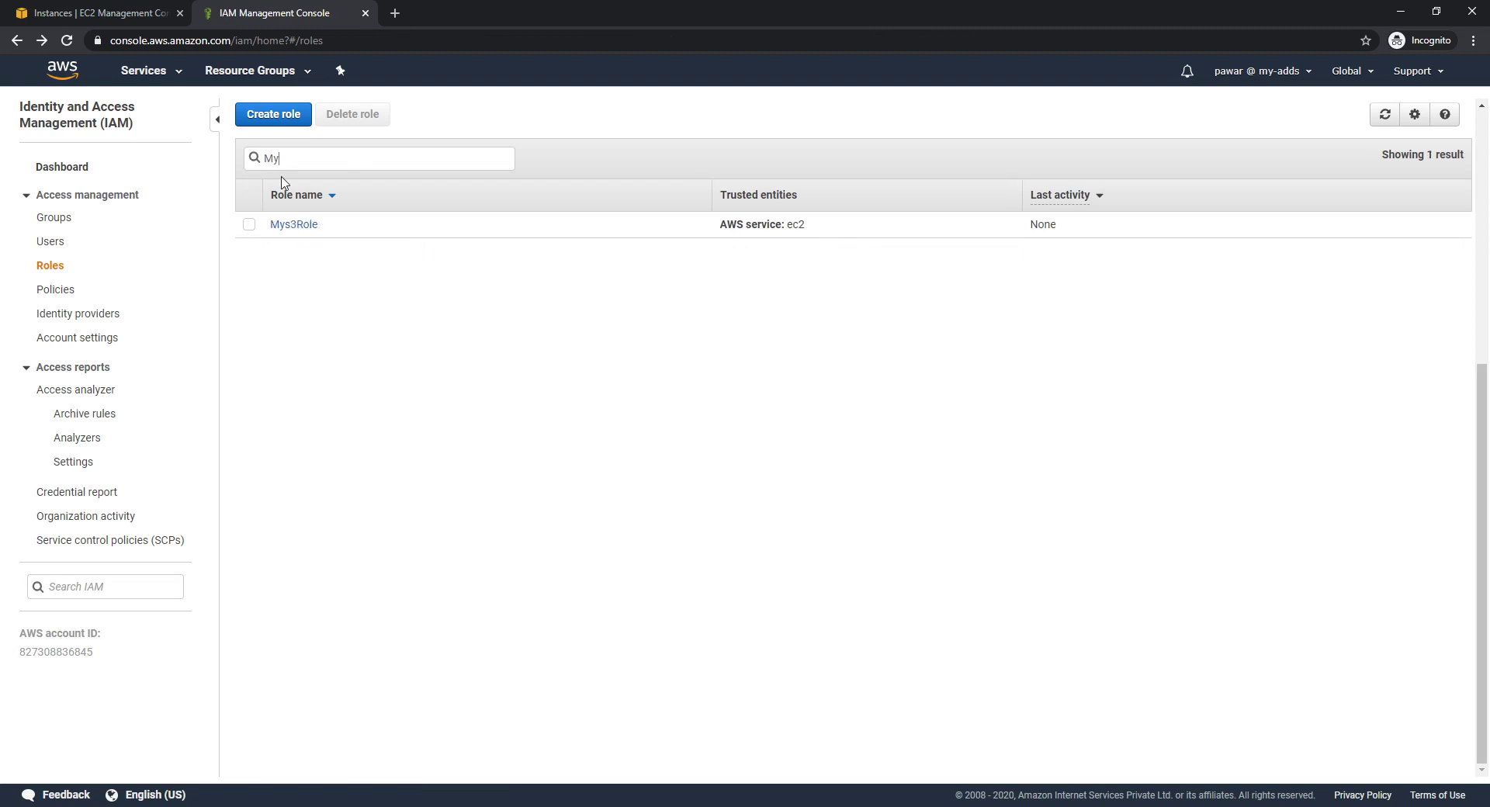
left_click(251, 227)
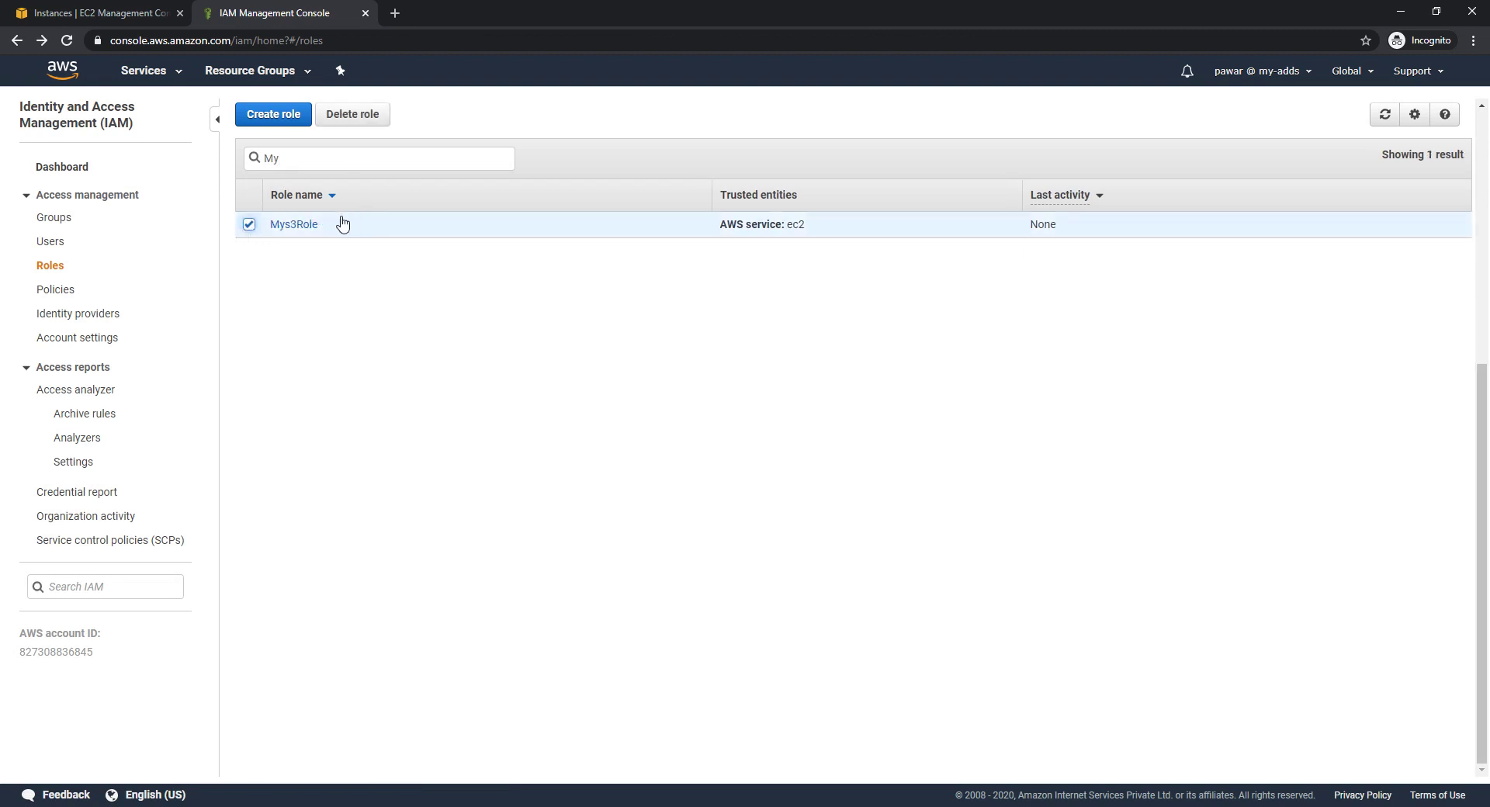
left_click(310, 229)
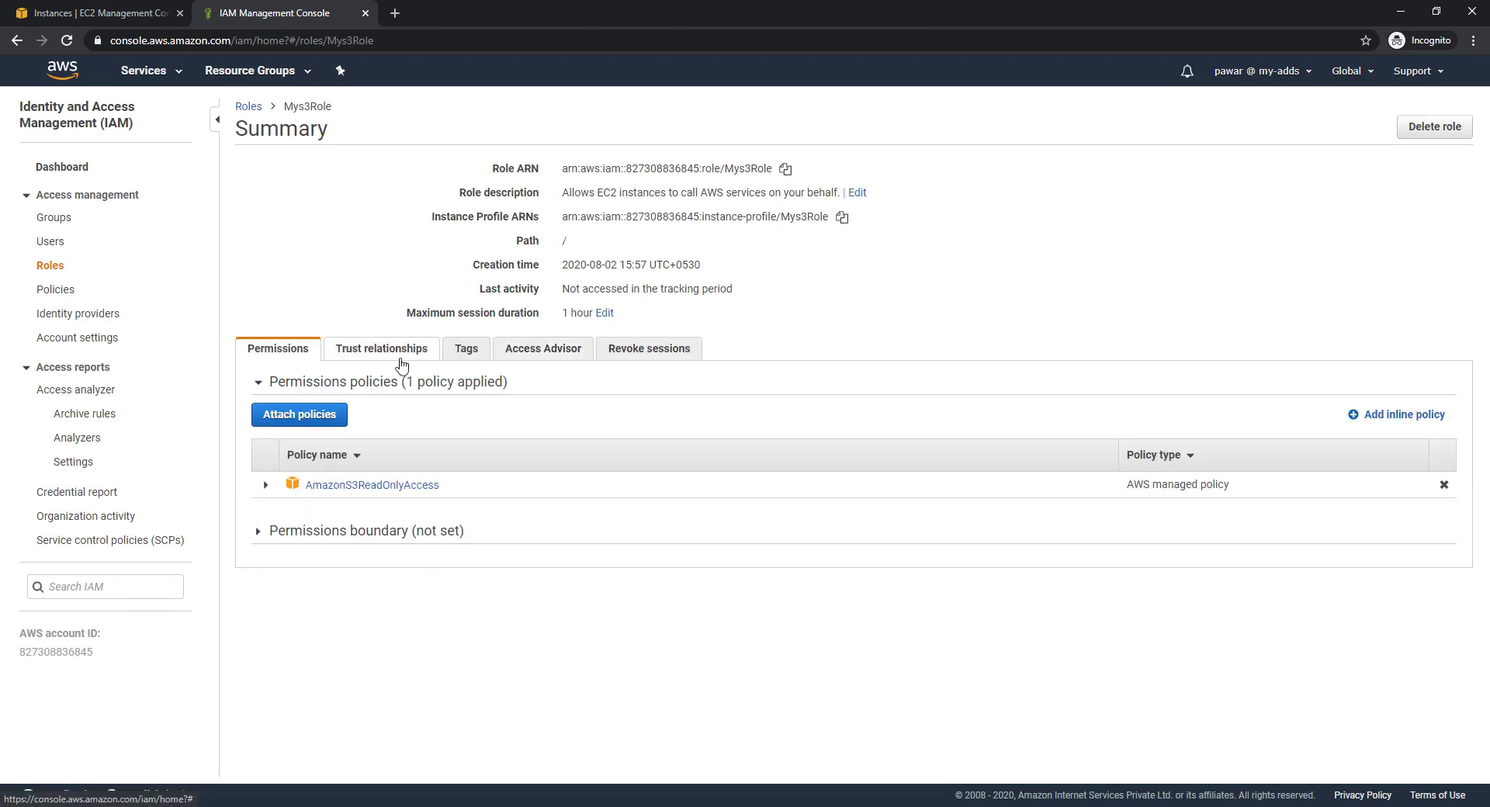
left_click(267, 486)
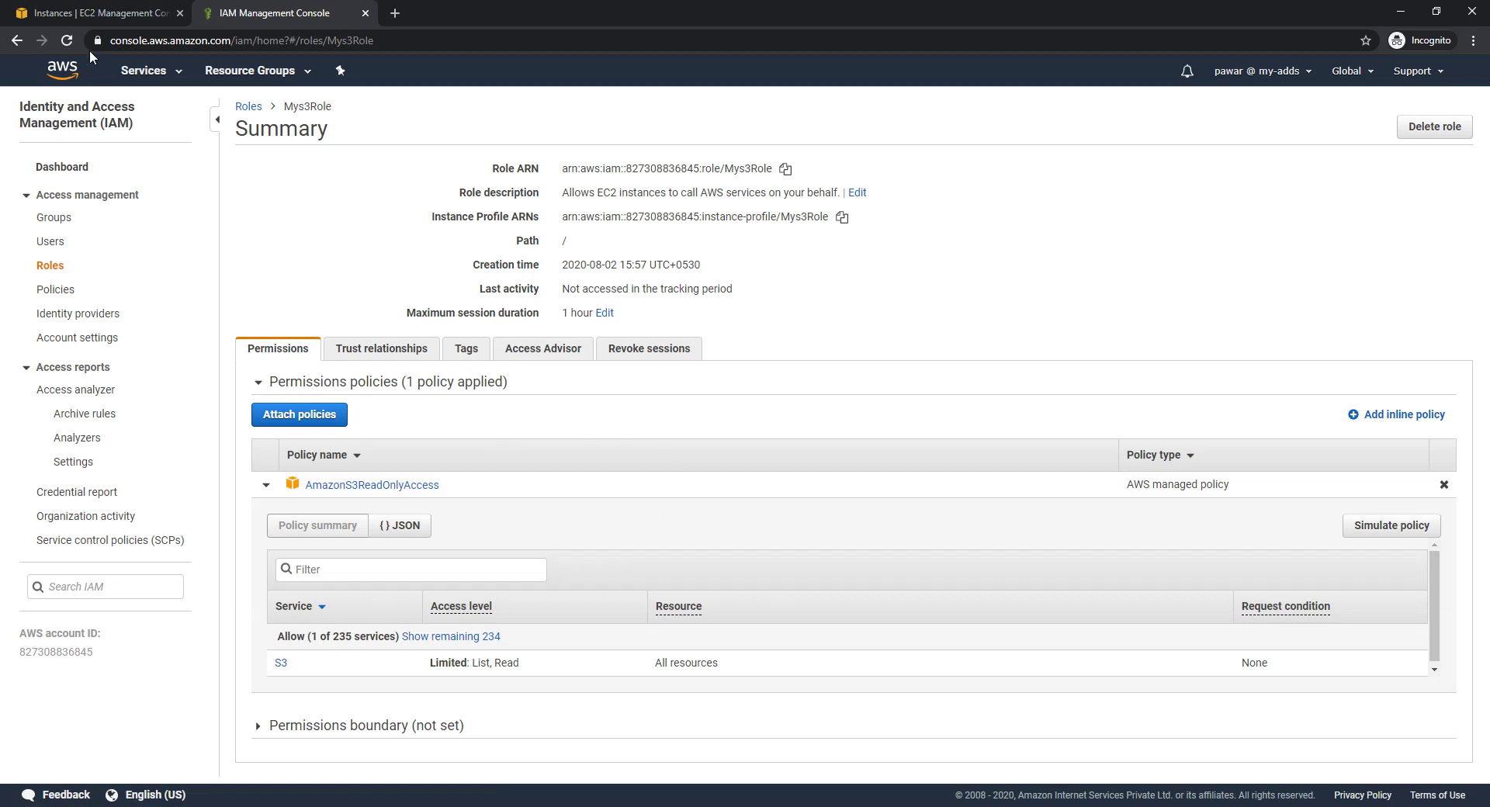
left_click(91, 16)
scroll(613, 583, "down", 5)
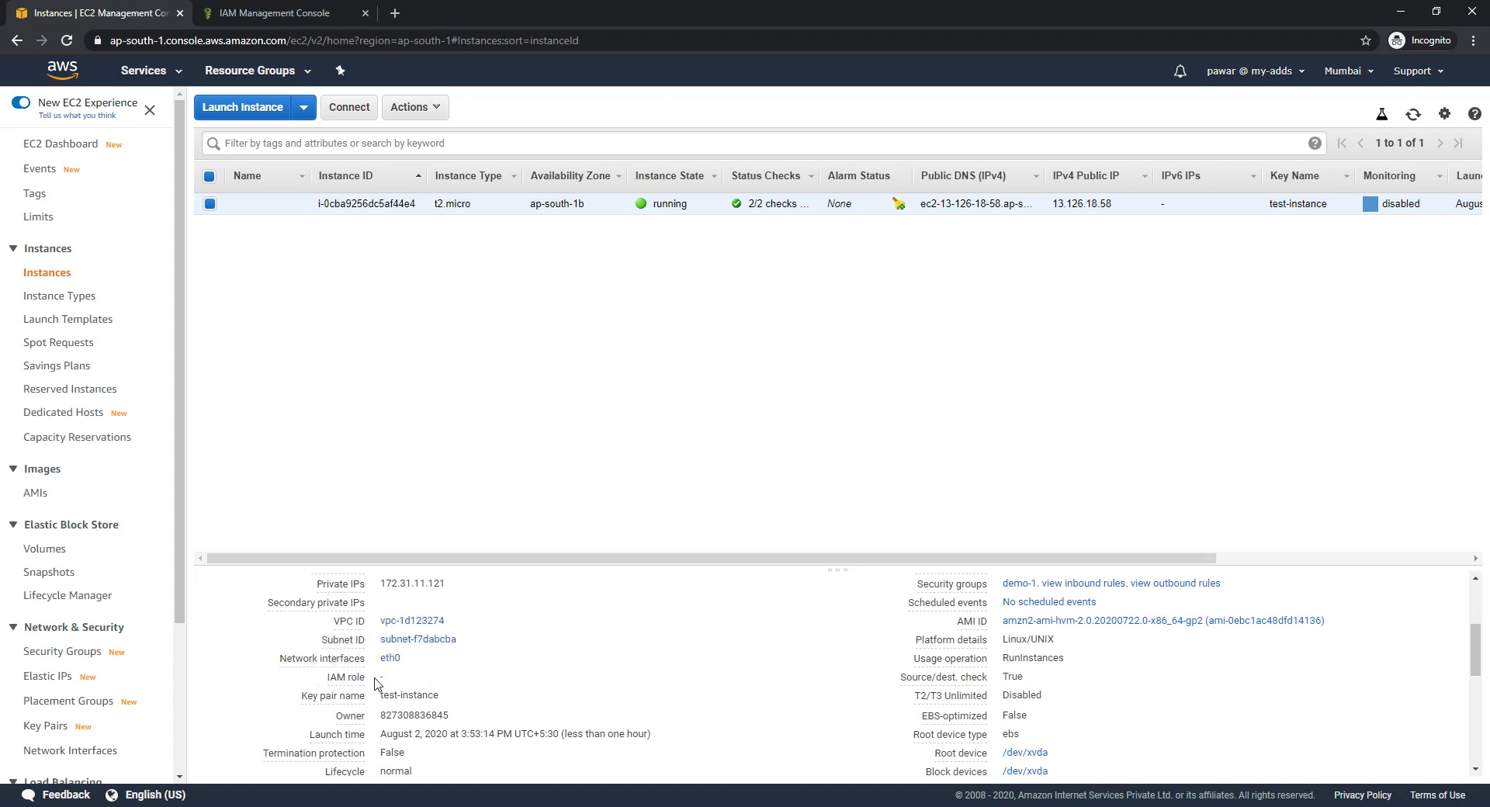
Attach Mys3Role to the running instance via Attach/Replace IAM Role and apply it
left_click_drag(327, 658, 365, 679)
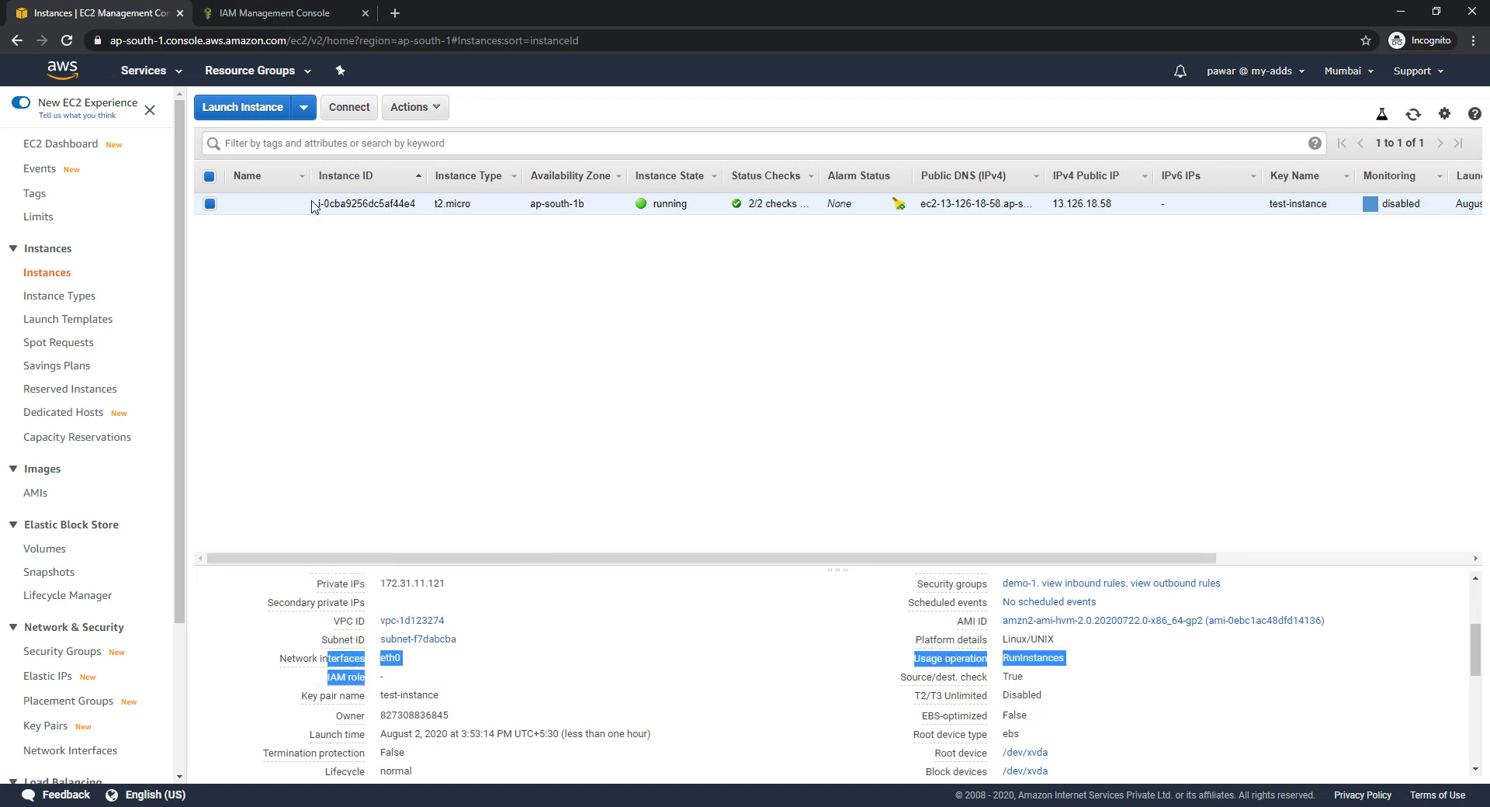
left_click(427, 107)
mouse_move(479, 218)
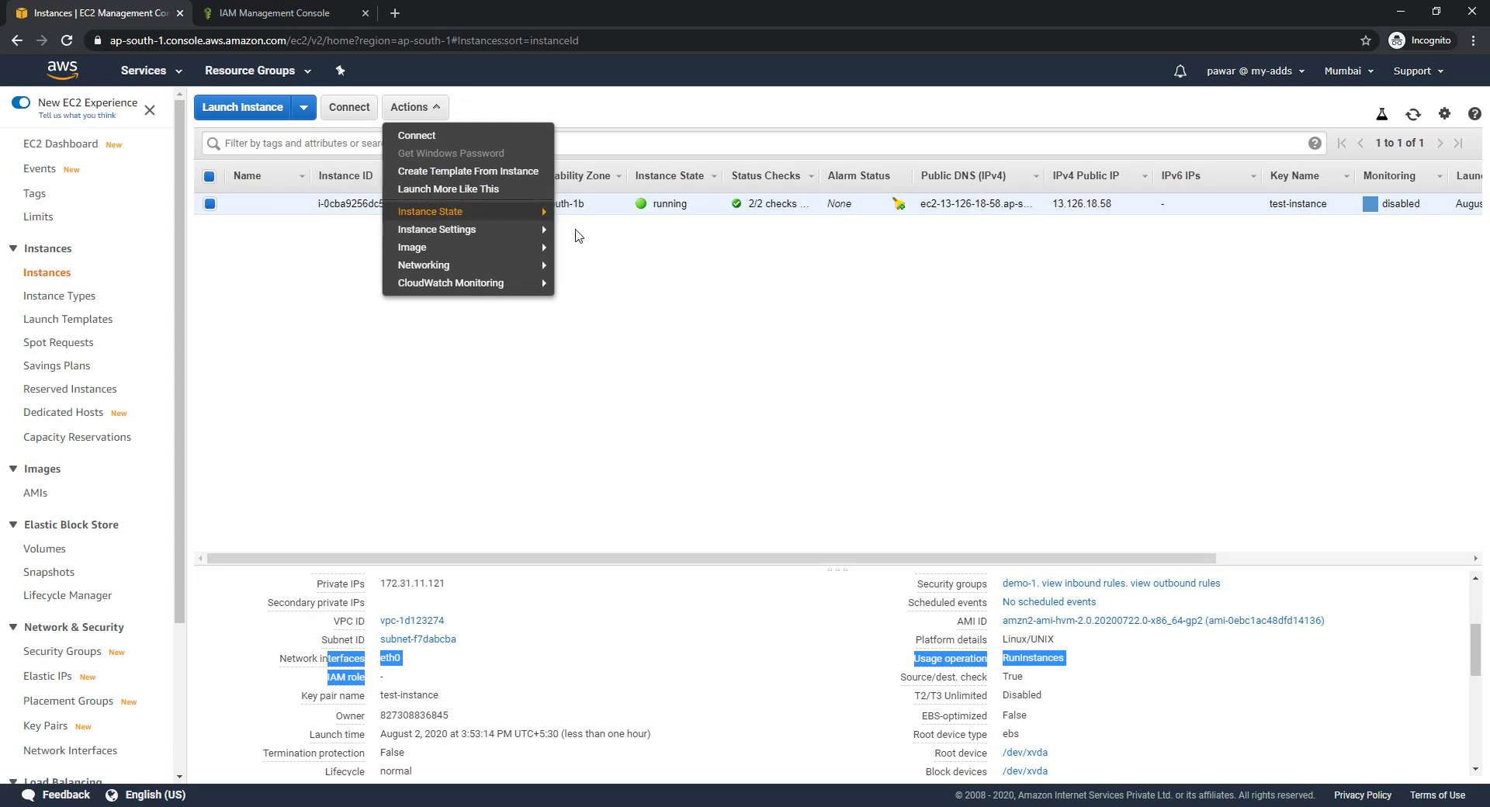
mouse_move(503, 239)
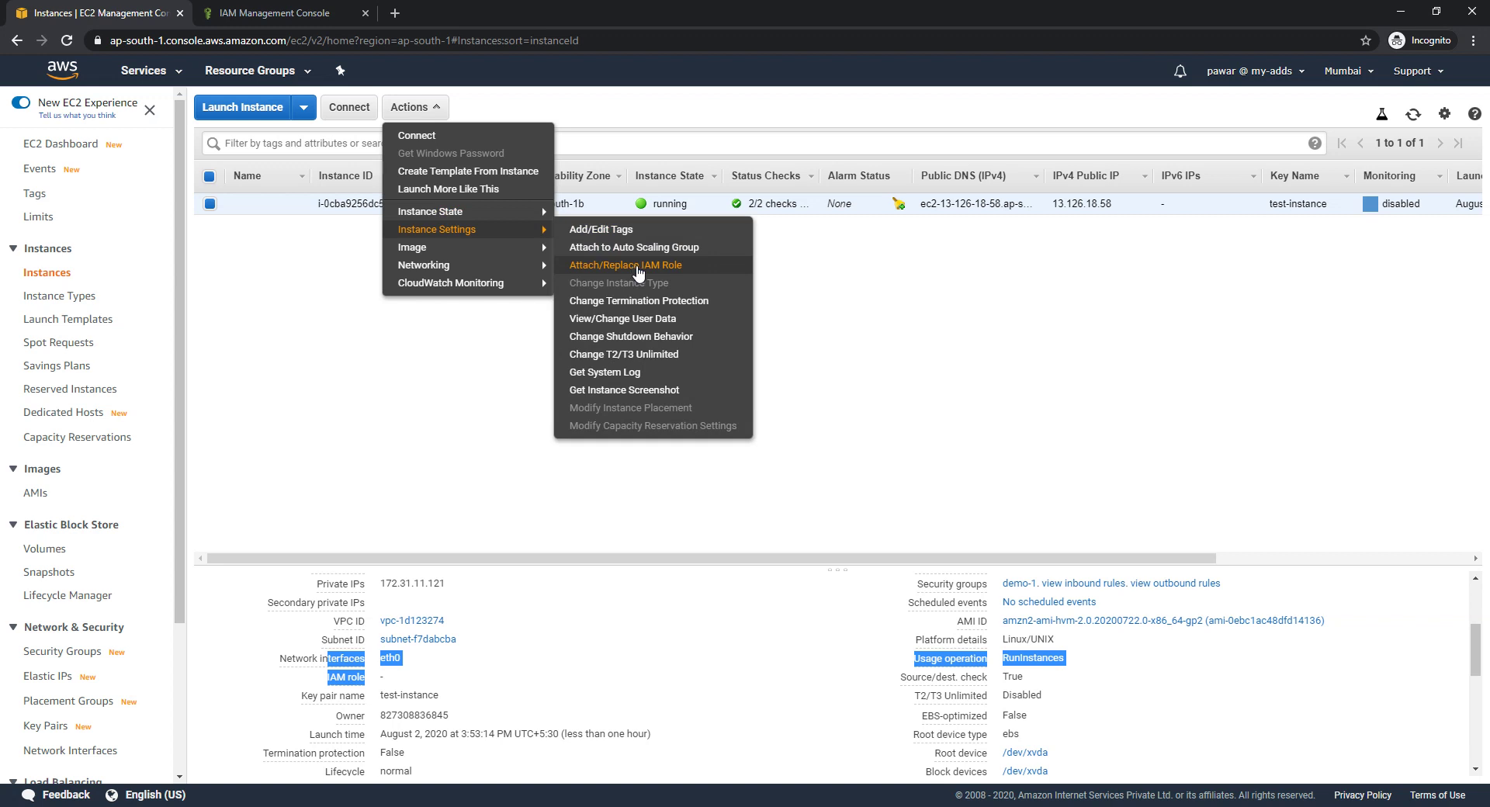
left_click(636, 265)
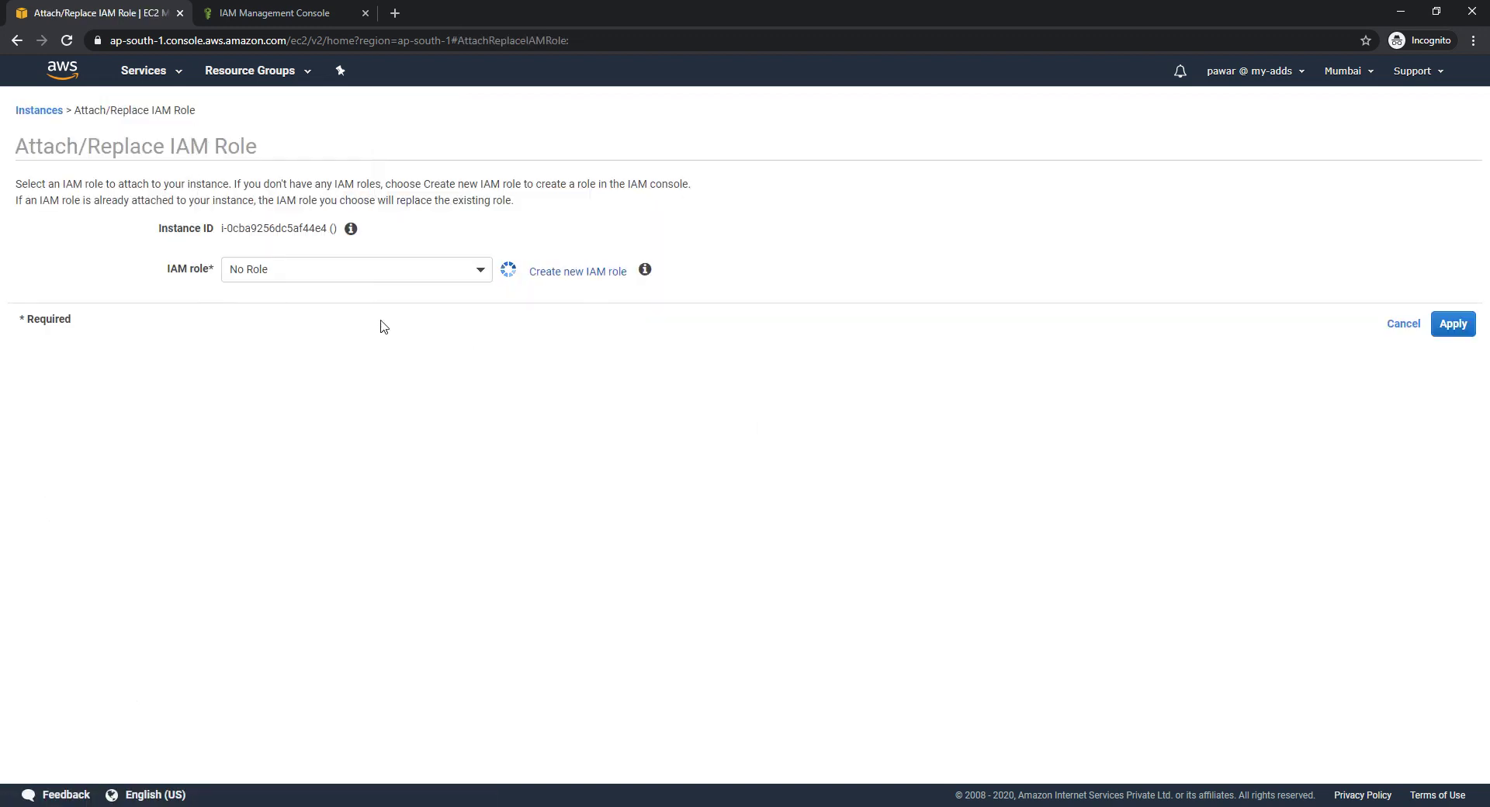
left_click(481, 271)
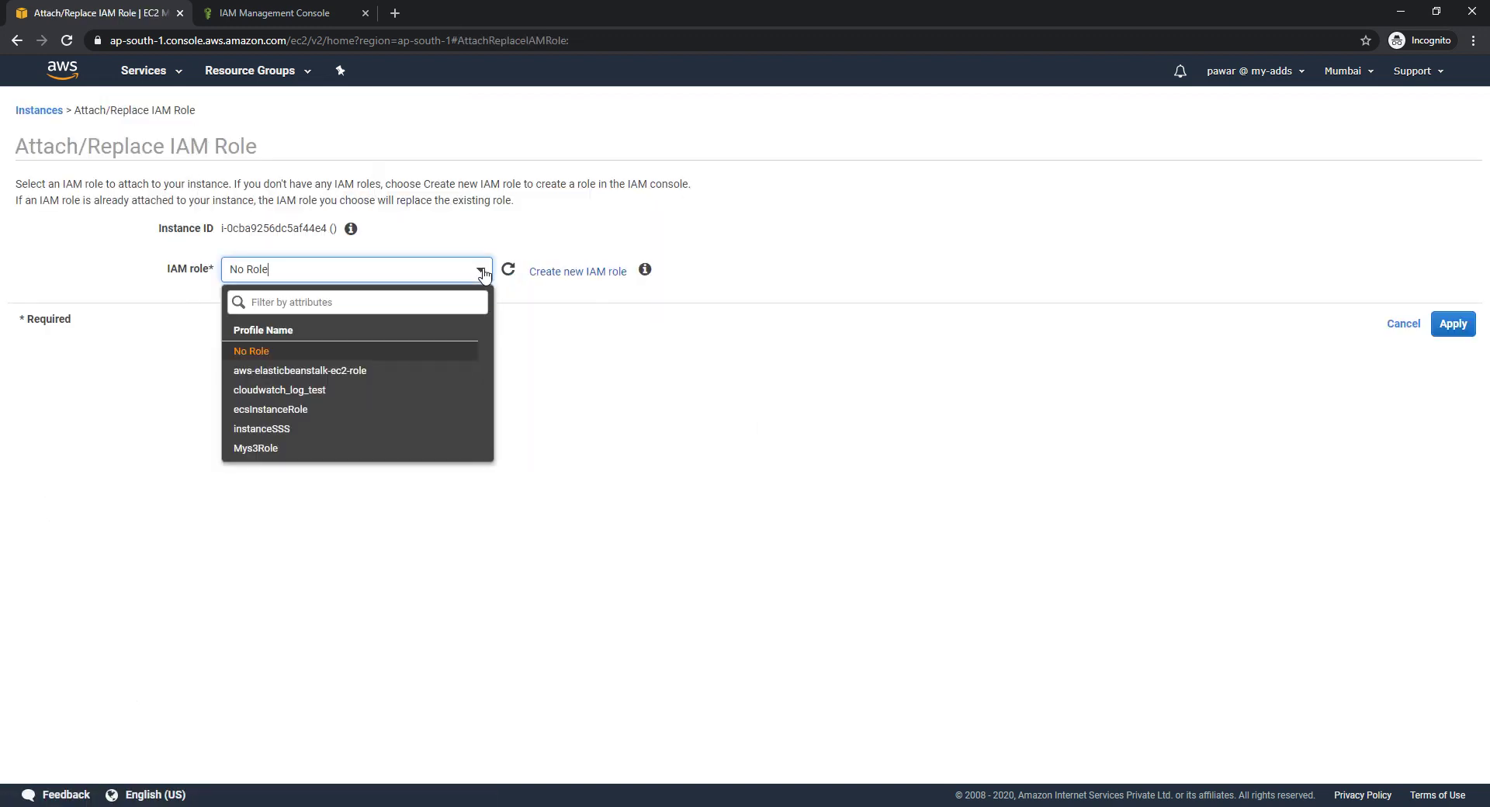
left_click(350, 448)
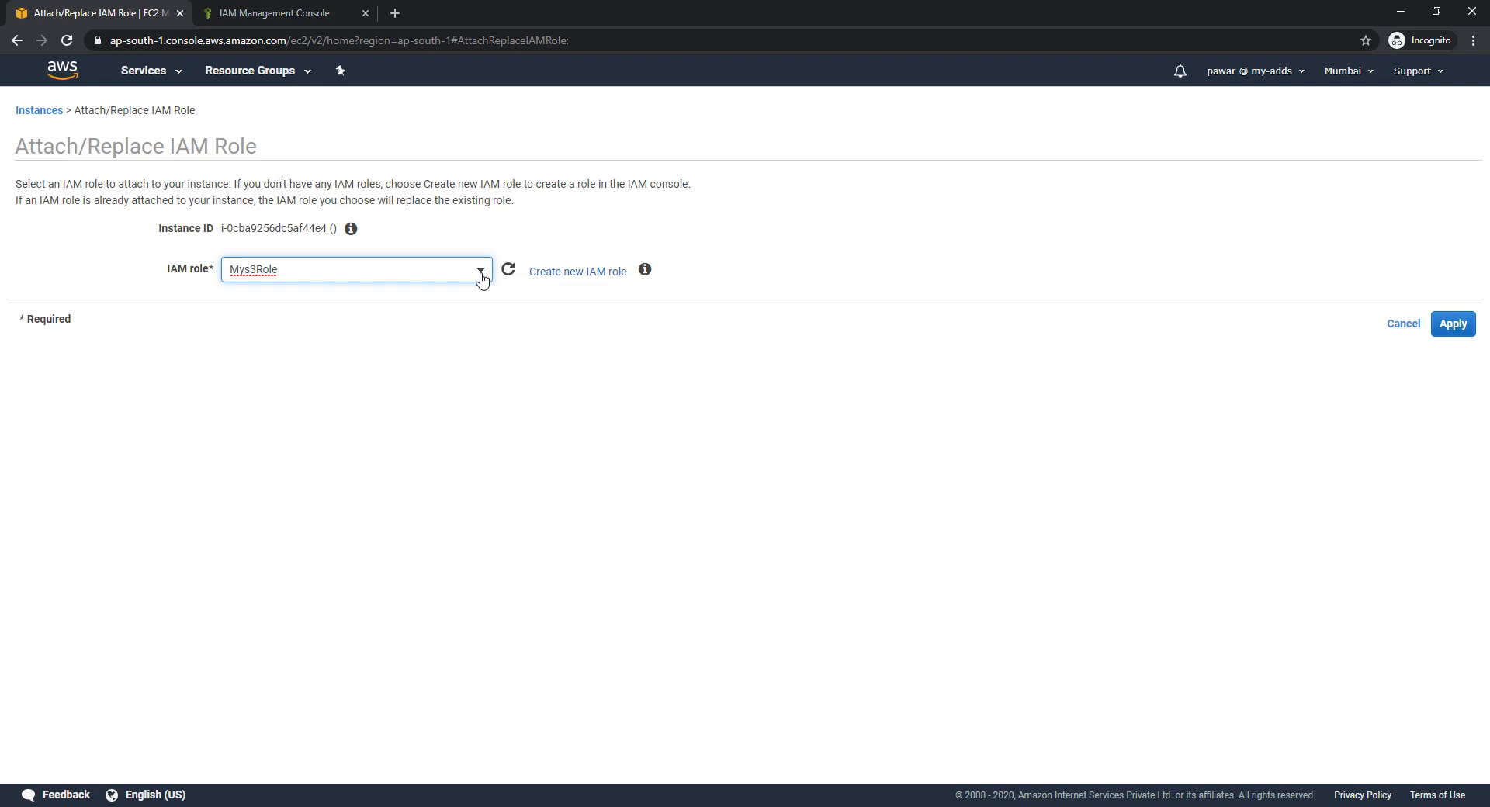
left_click(480, 272)
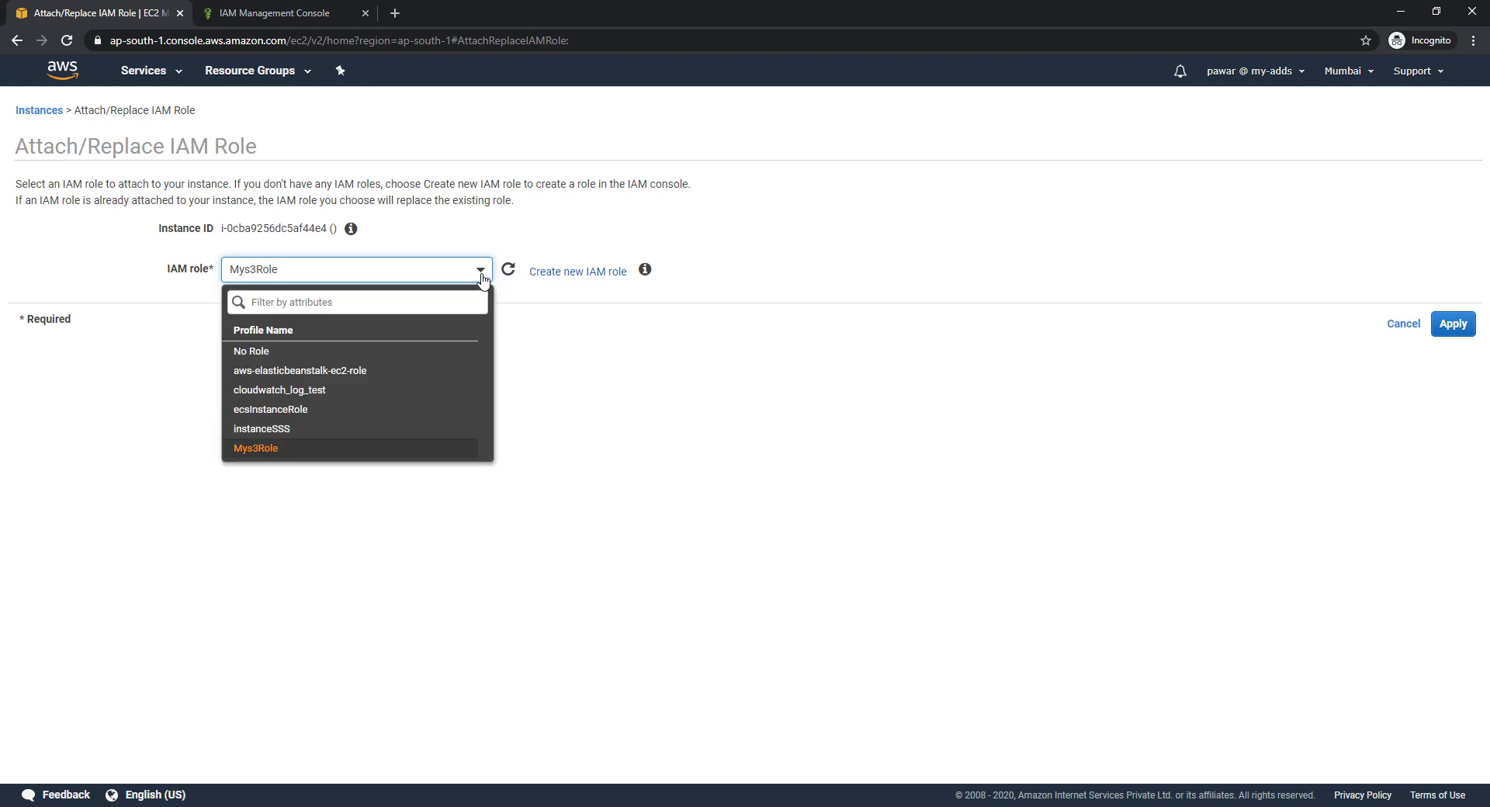
left_click(387, 457)
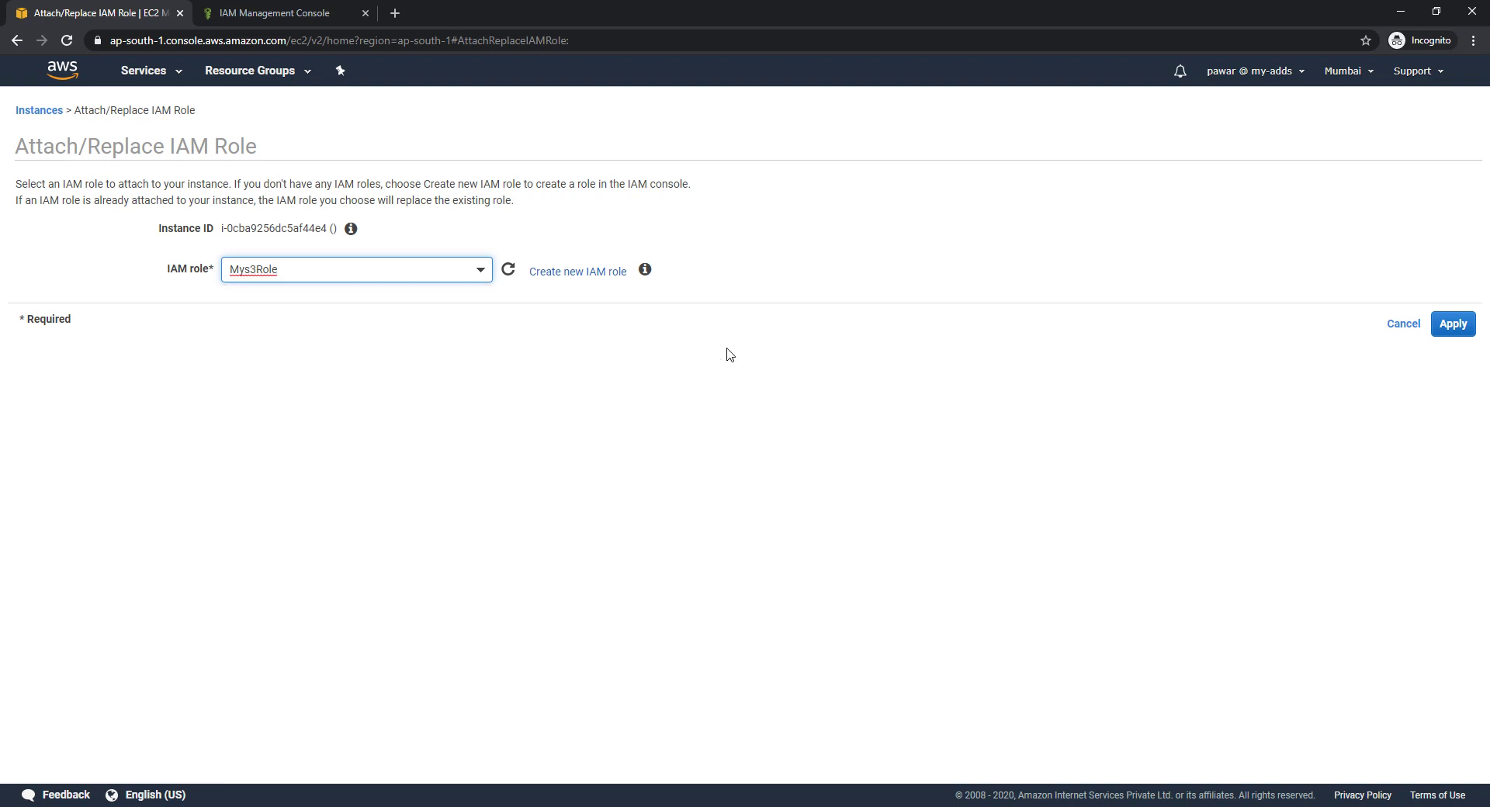
left_click(1450, 331)
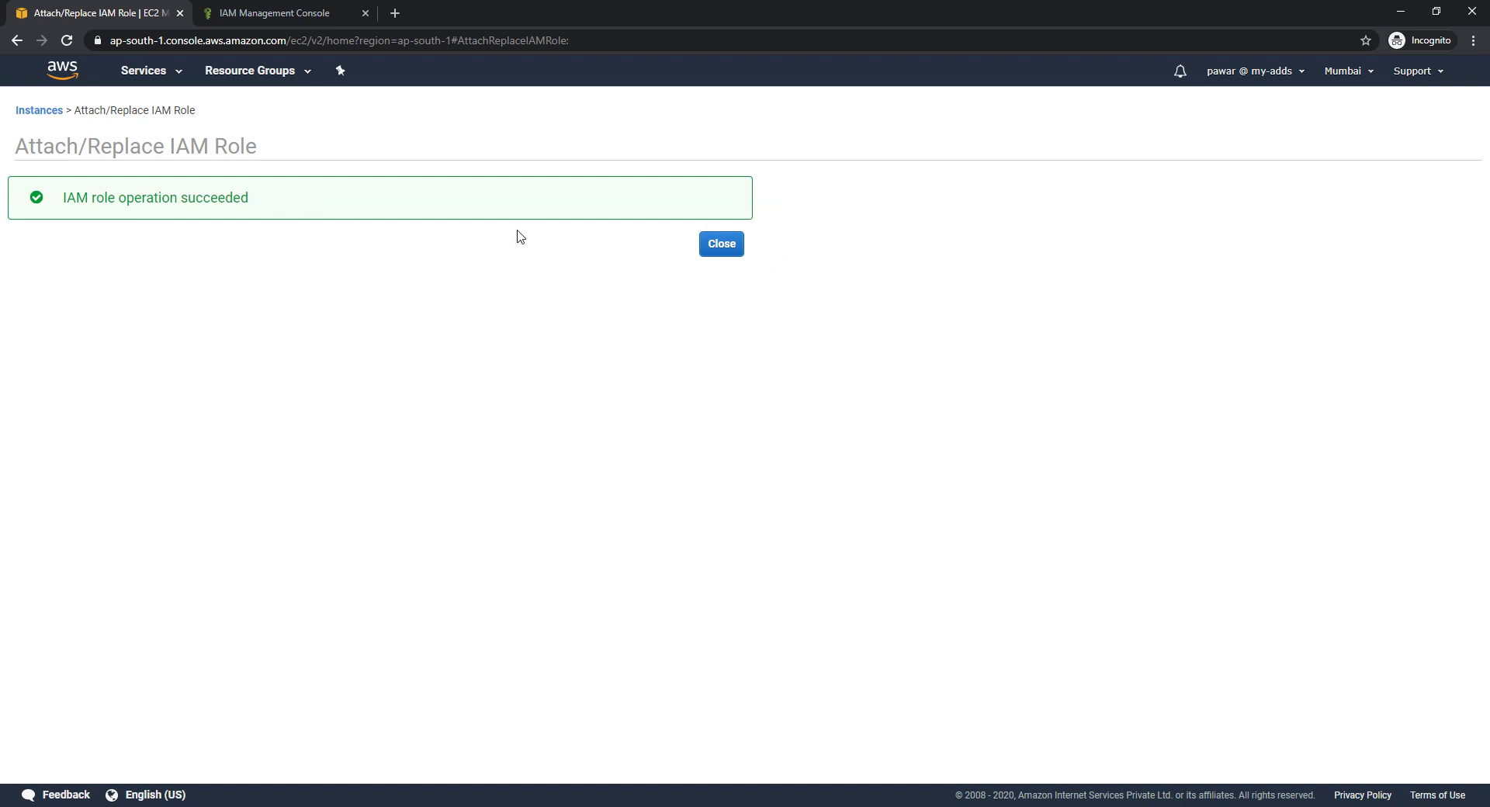
Verify the instance's IAM role shows Mys3Role, then open the Mys3Role role summary
left_click(721, 244)
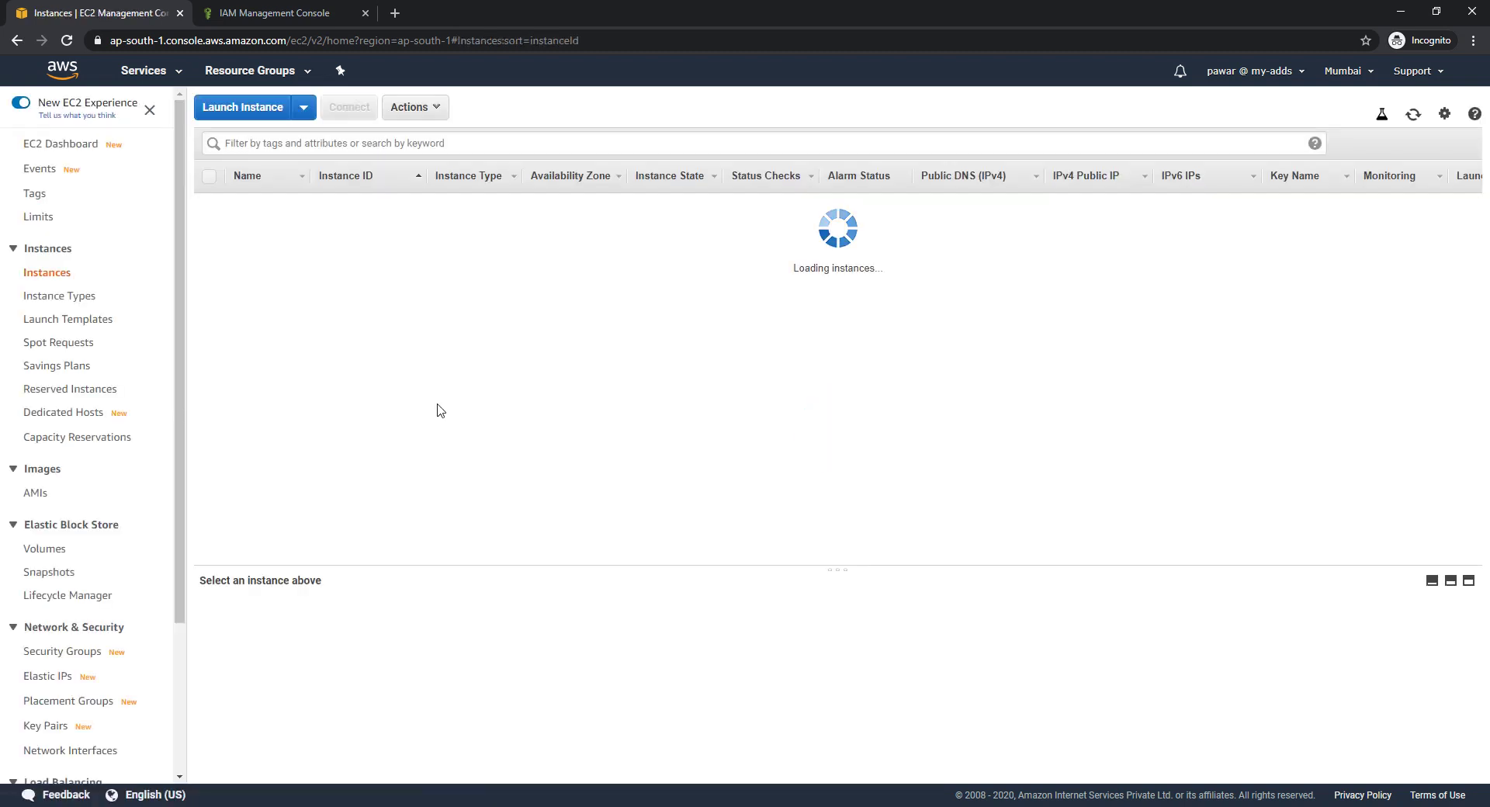
scroll(729, 667, "down", 5)
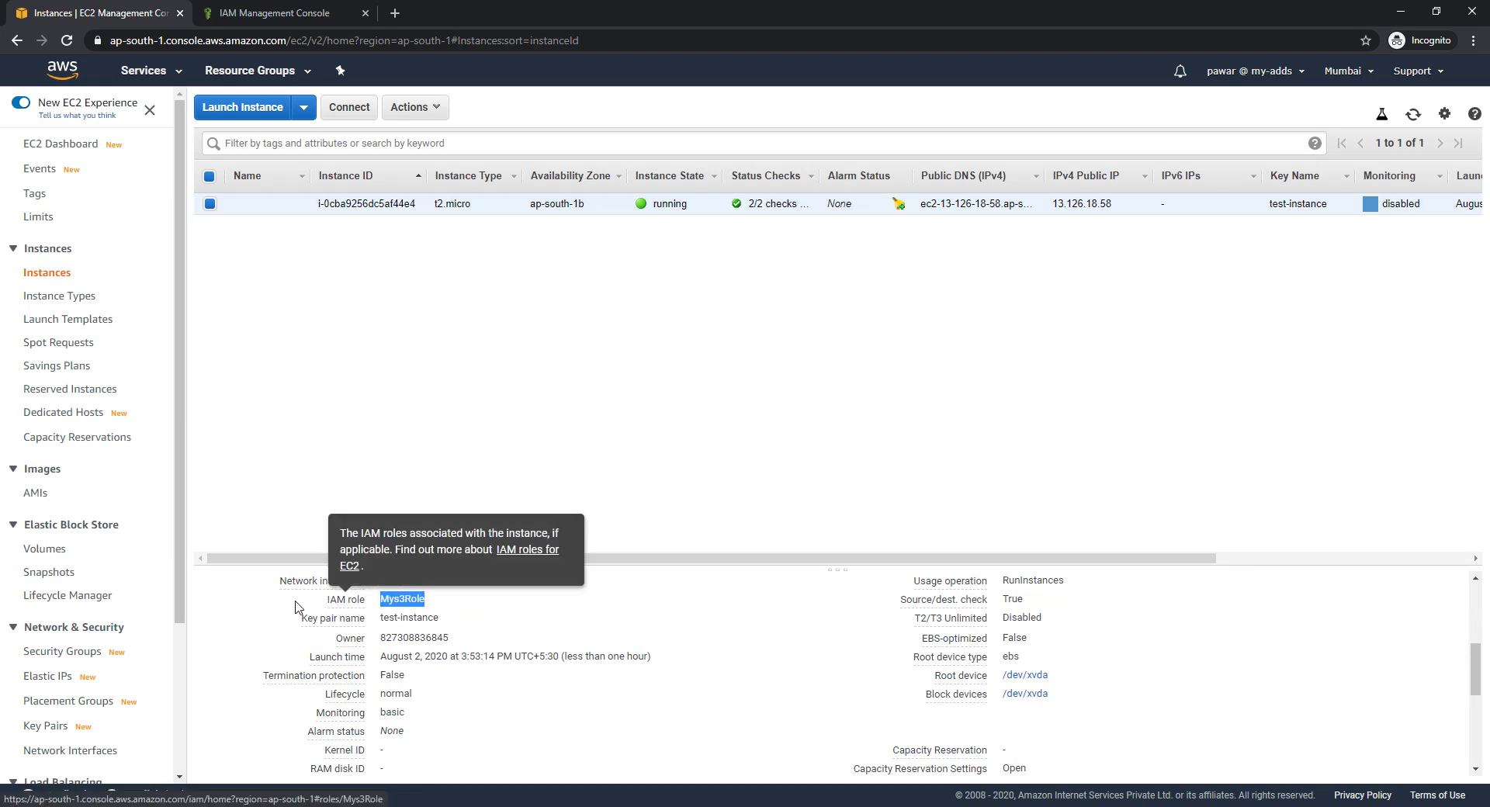
left_click(402, 599)
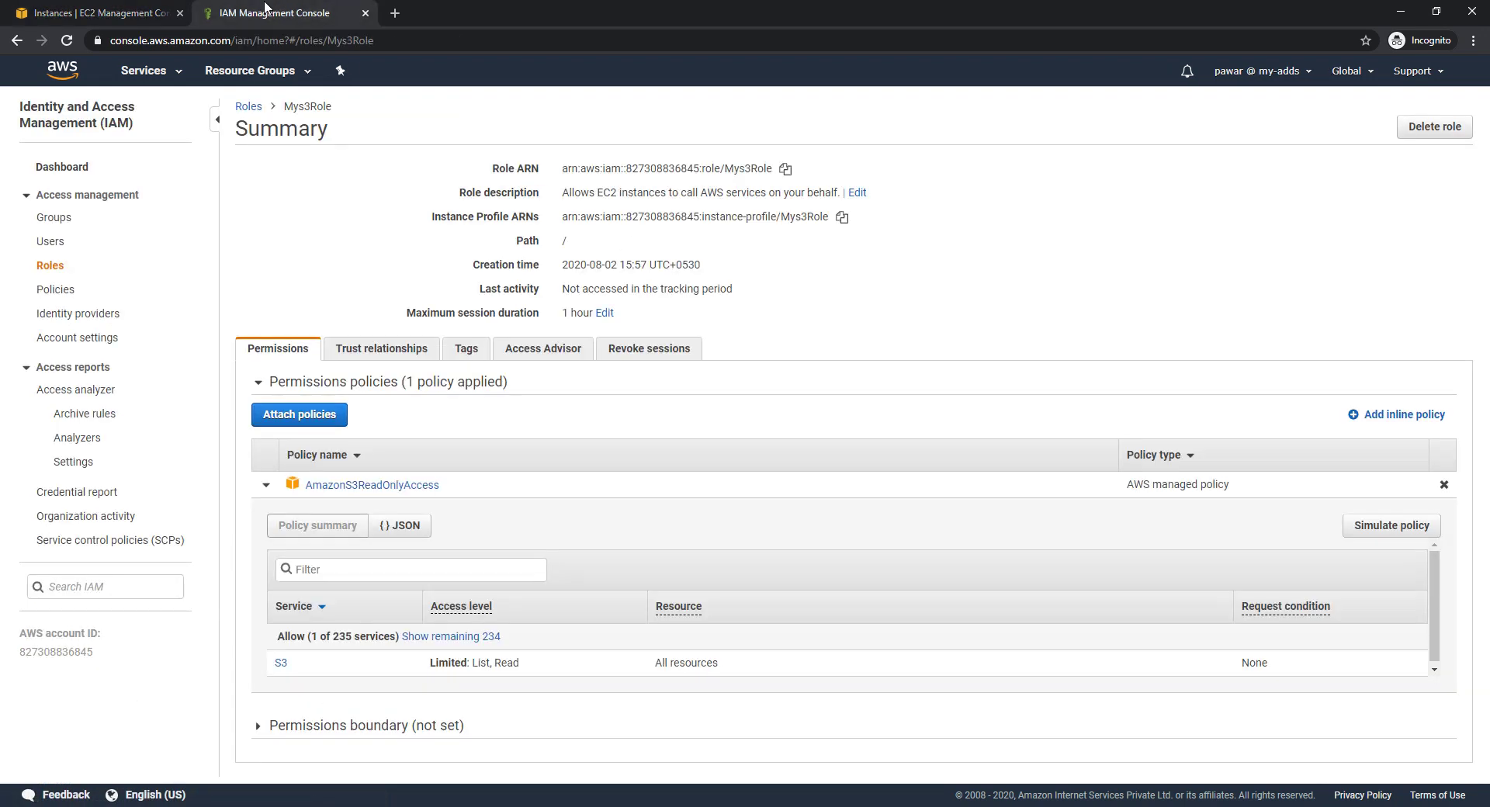
Rerun aws s3 ls in the PuTTY session on the instance
key("alt+Tab")
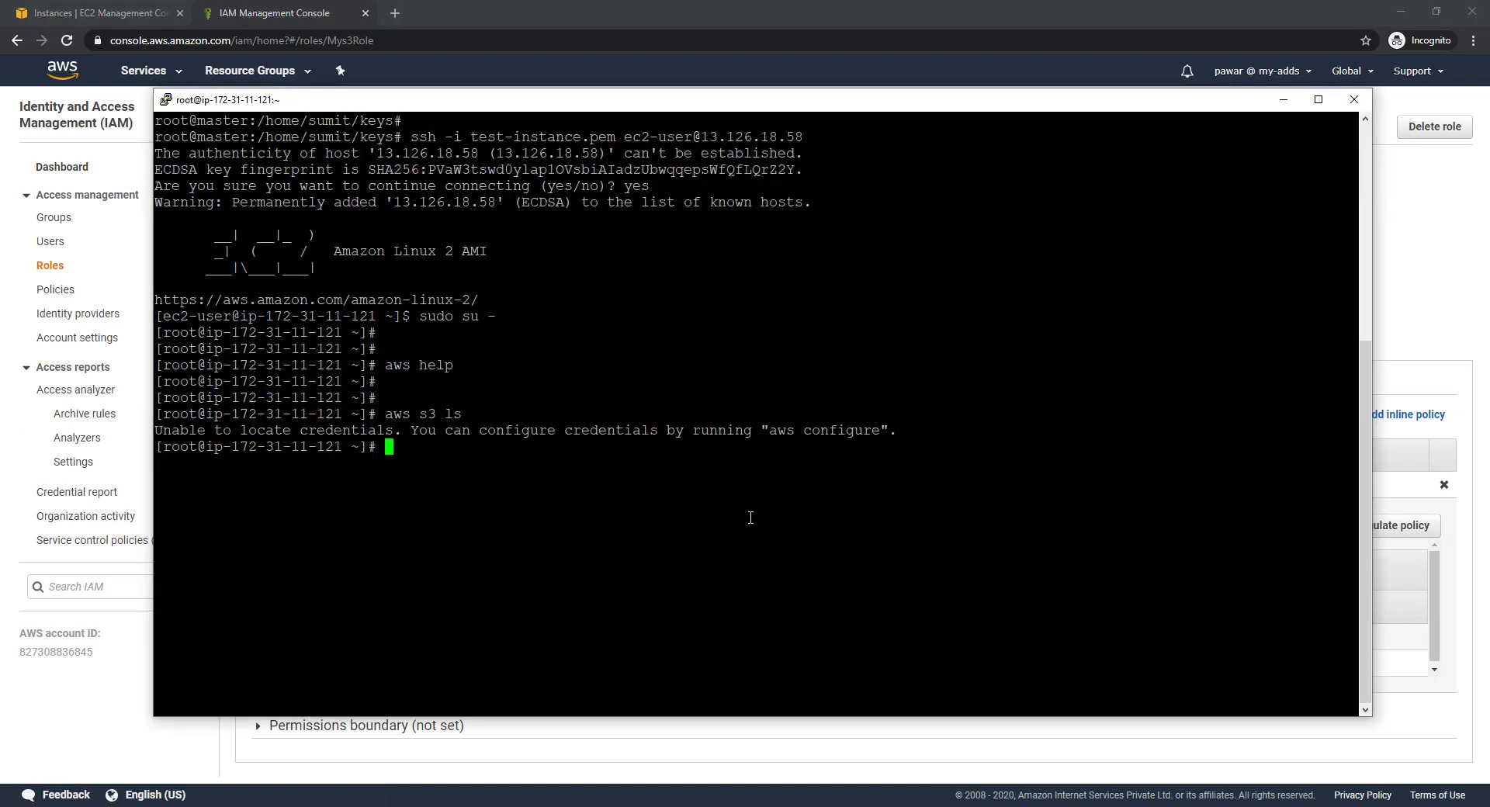
key("Return")
key("Return")
key("Up")
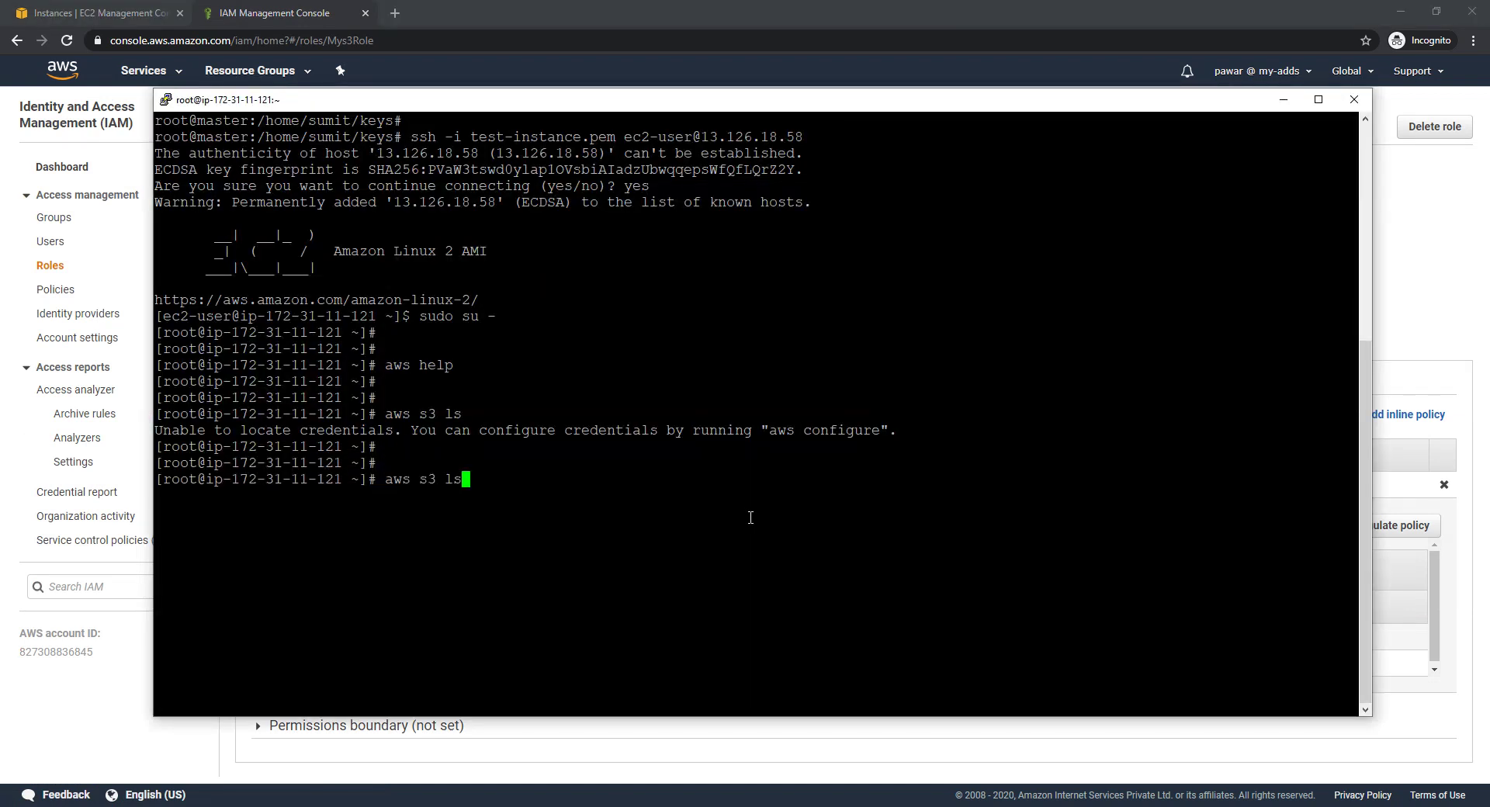
key("Return")
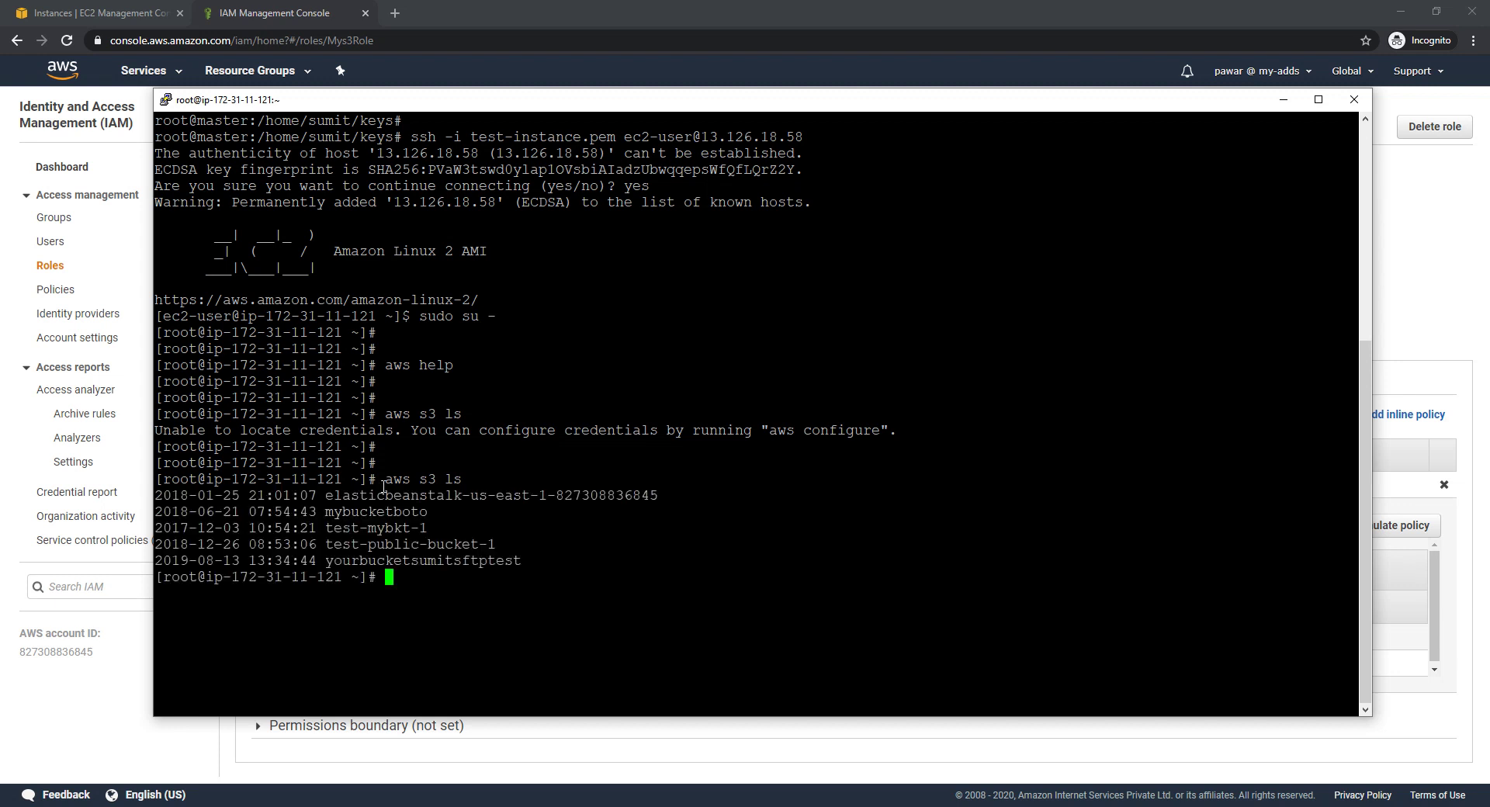
Highlight the aws command and the aws configure suggestion in the terminal output
left_click_drag(388, 479, 463, 484)
left_click_drag(385, 479, 457, 475)
left_click_drag(771, 429, 878, 436)
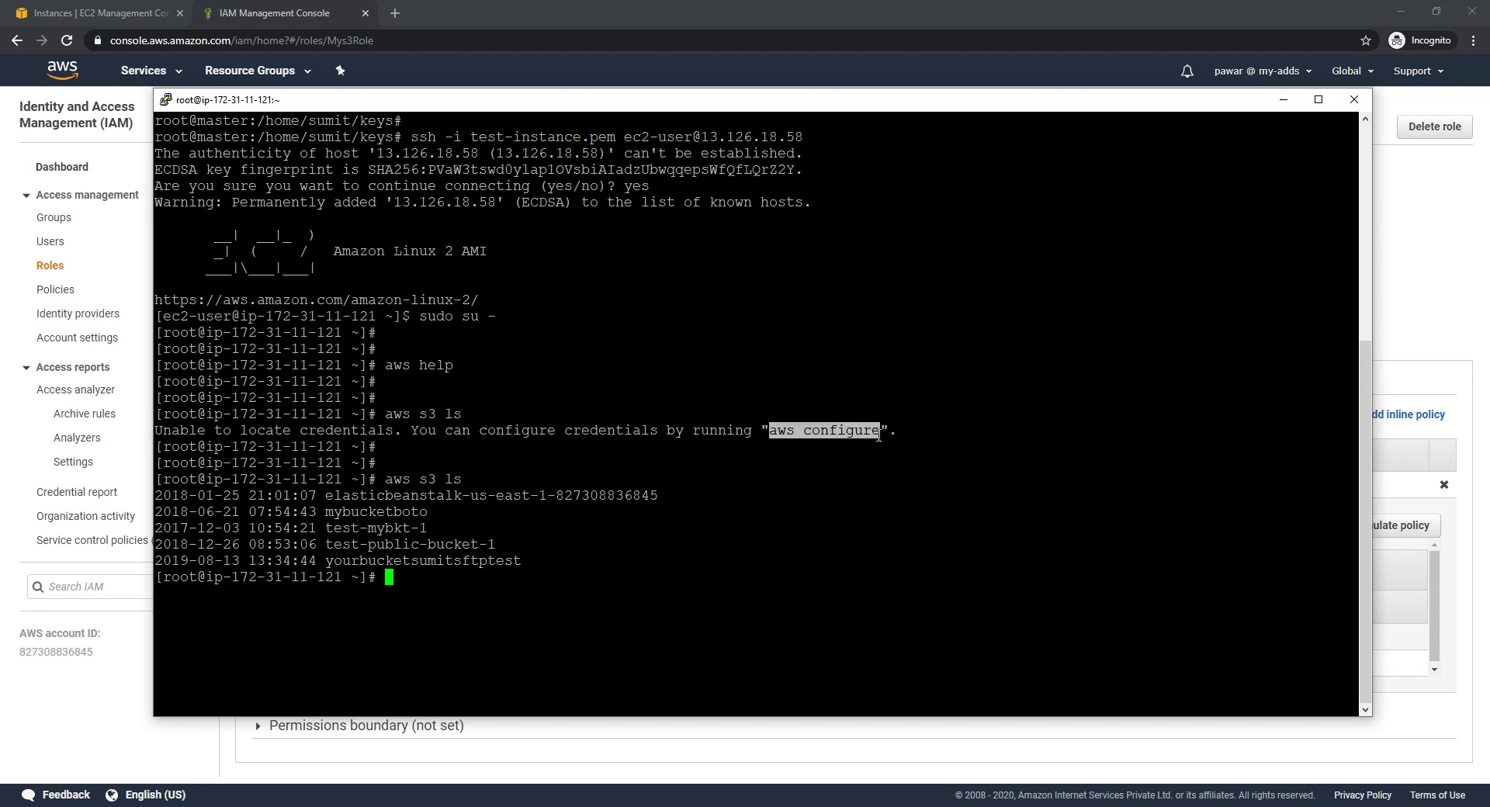